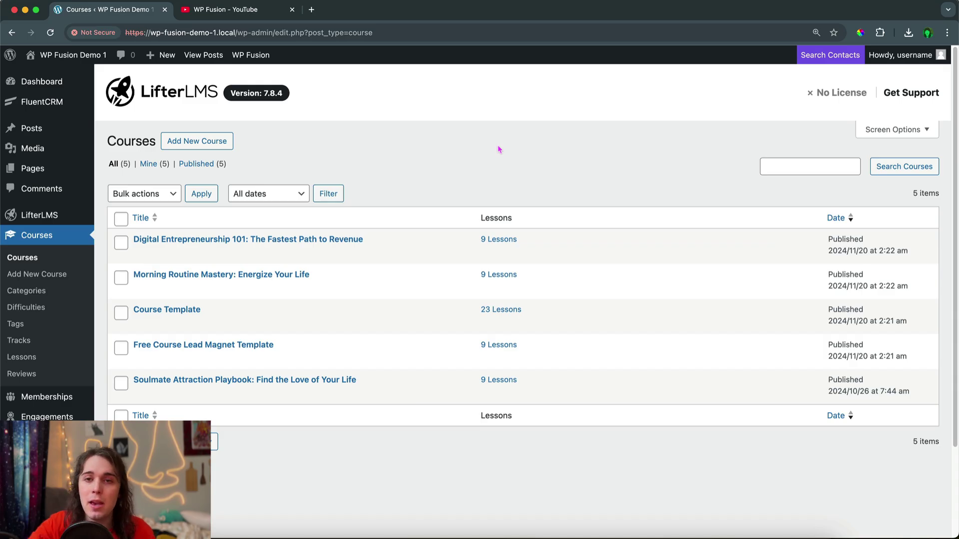
Scroll past the five published courses and go to the installed Plugins page
scroll(40, 307, down, 5)
click(35, 440)
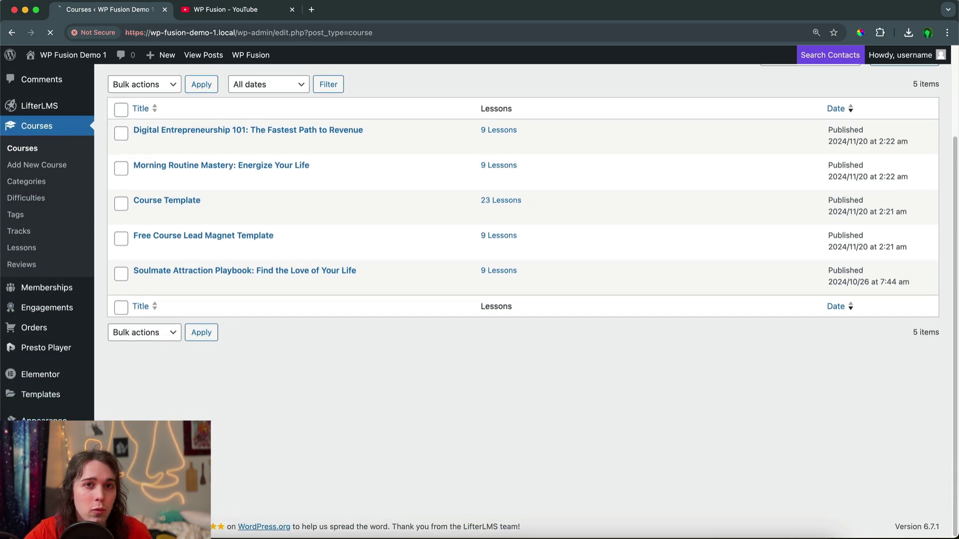
Highlight LifterLMS, Presto Player and WP Fusion in the Plugins list to confirm they're active
scroll(199, 318, down, 10)
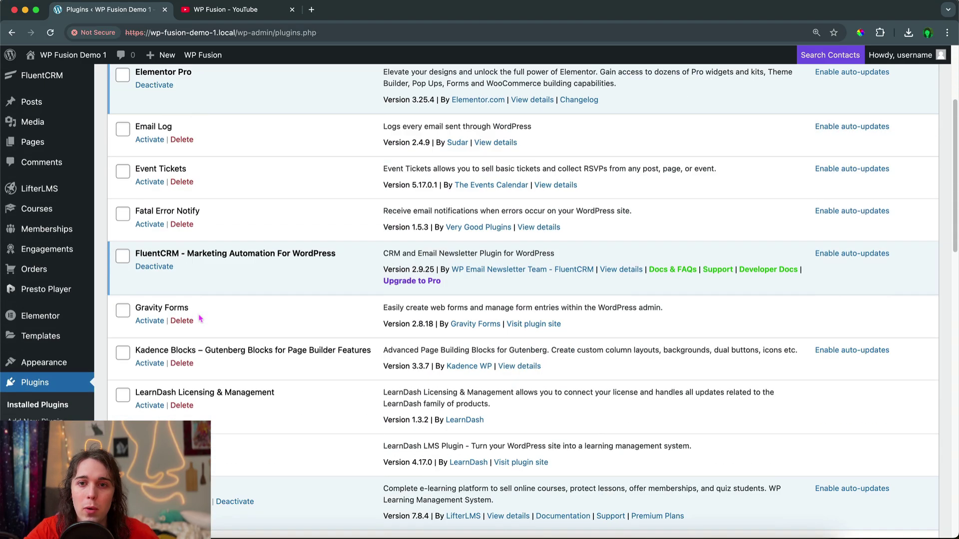
scroll(199, 318, down, 1)
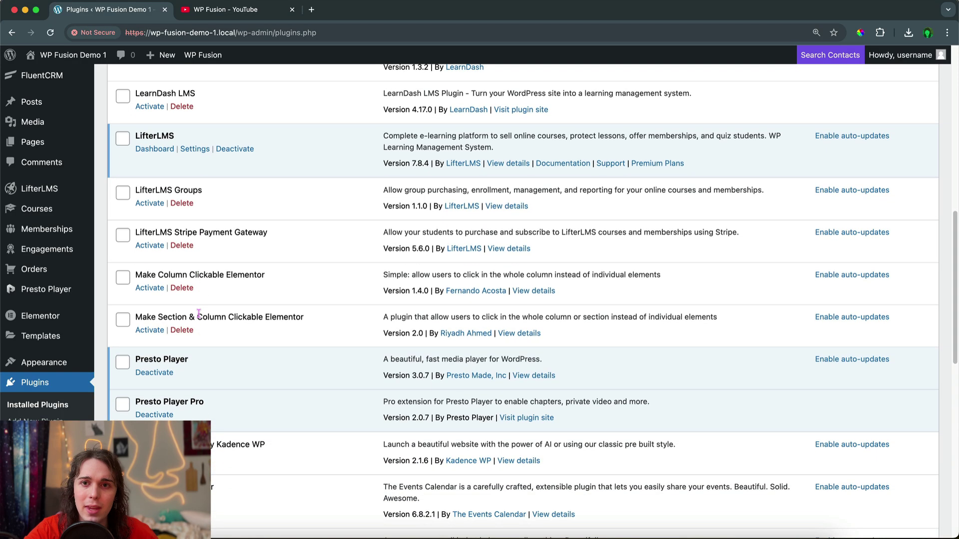
drag(137, 134, 193, 140)
click(192, 139)
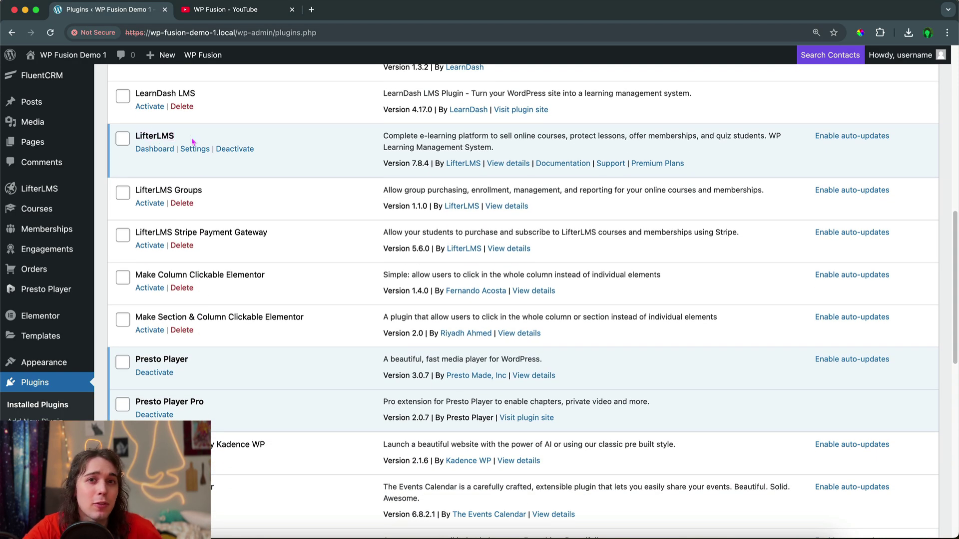
drag(185, 139, 142, 136)
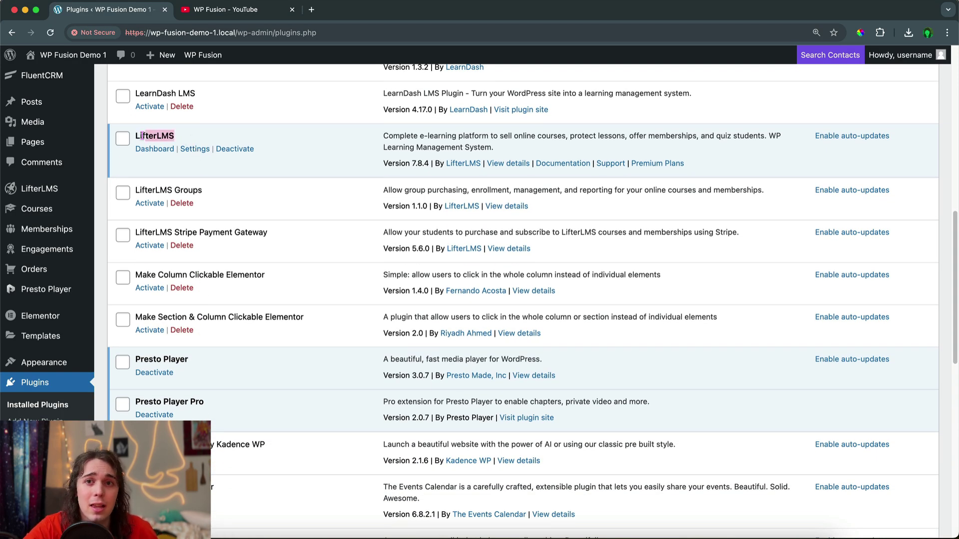
click(148, 138)
scroll(158, 210, down, 3)
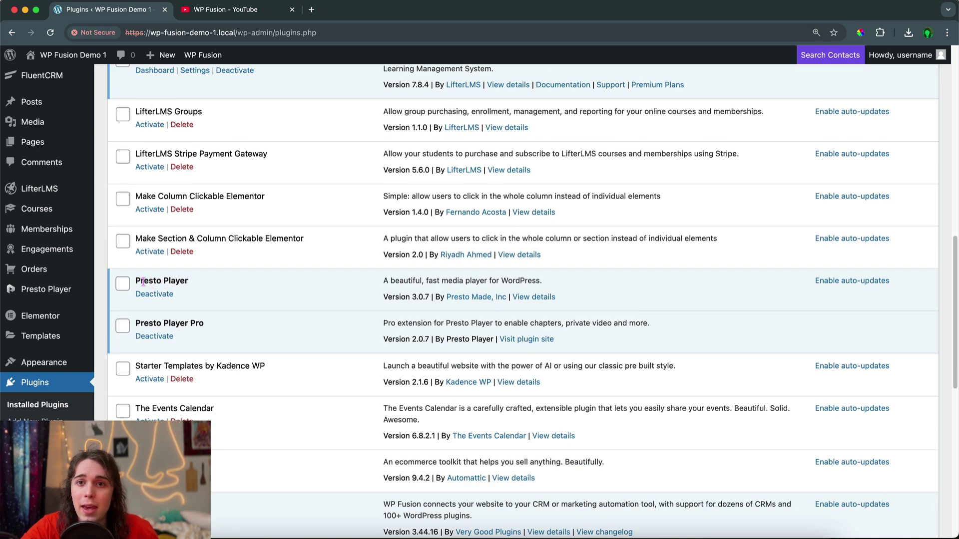
drag(136, 281, 188, 281)
scroll(215, 286, down, 5)
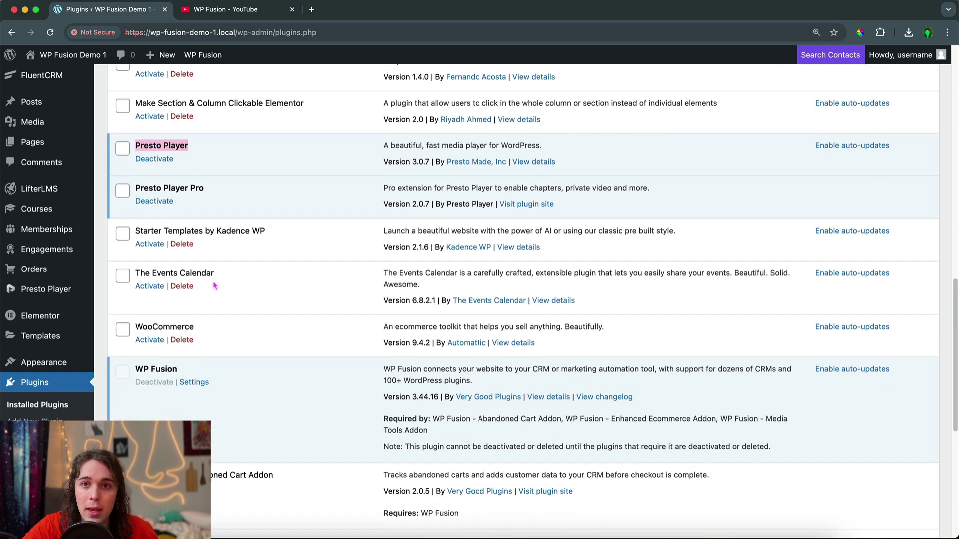
scroll(215, 286, down, 2)
drag(133, 314, 269, 334)
Find and highlight the WP Fusion Media Tools Addon further down the plugin list
scroll(221, 316, down, 10)
scroll(266, 333, up, 15)
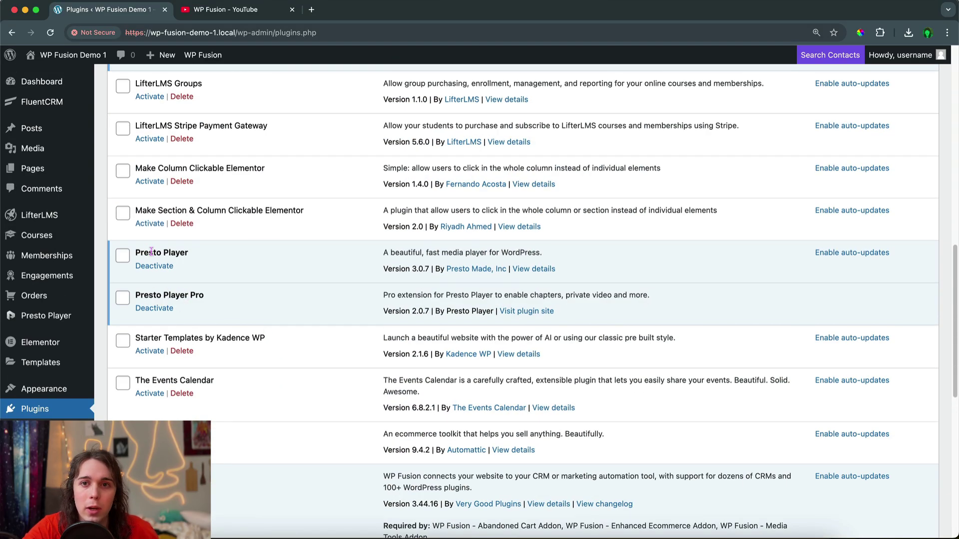
scroll(197, 348, down, 12)
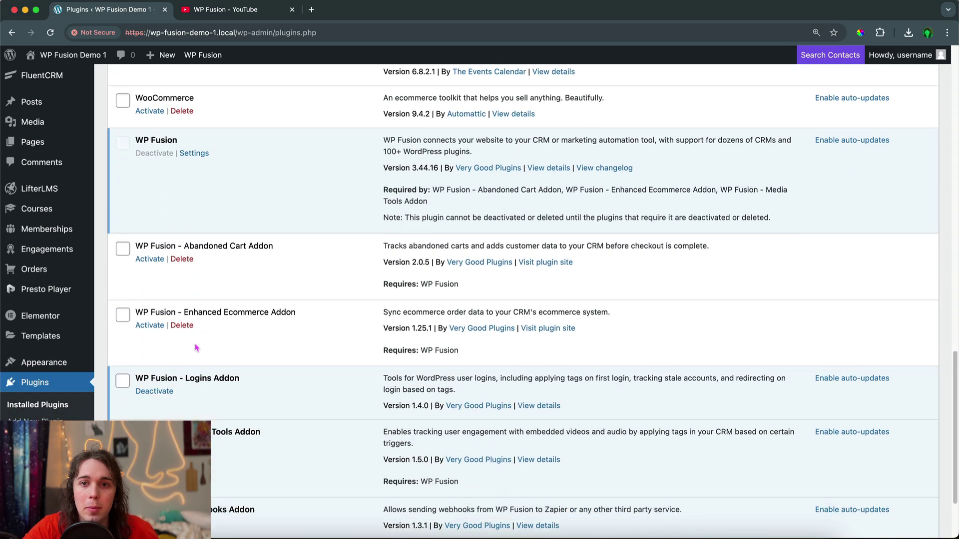
scroll(195, 348, down, 1)
drag(185, 403, 292, 406)
click(292, 405)
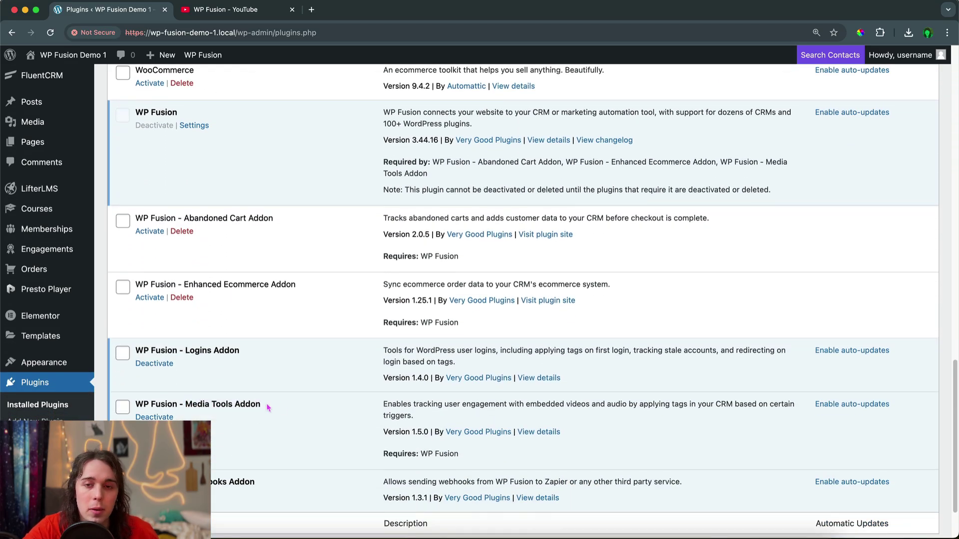
Compare the active FluentCRM and LifterLMS entries, then return to the Courses admin pages
scroll(247, 400, up, 13)
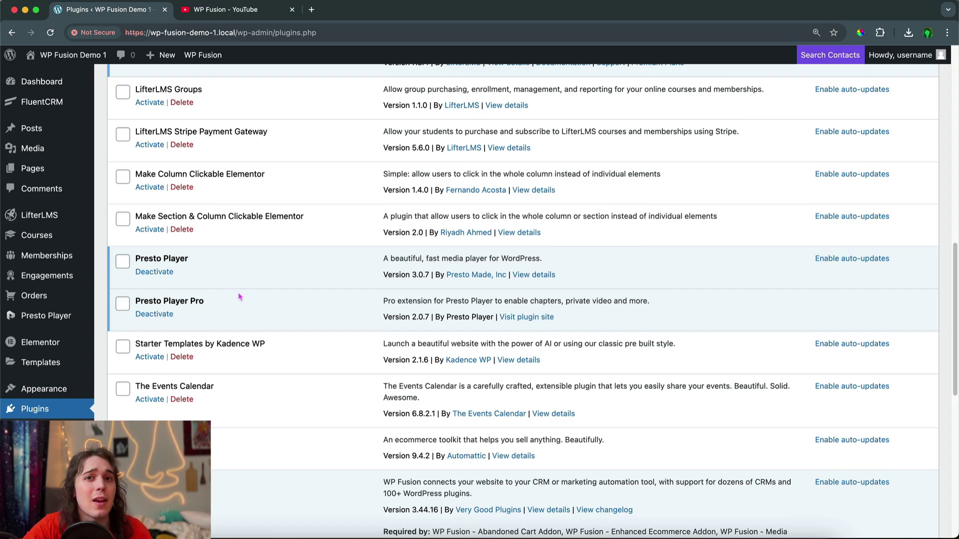
scroll(214, 278, up, 15)
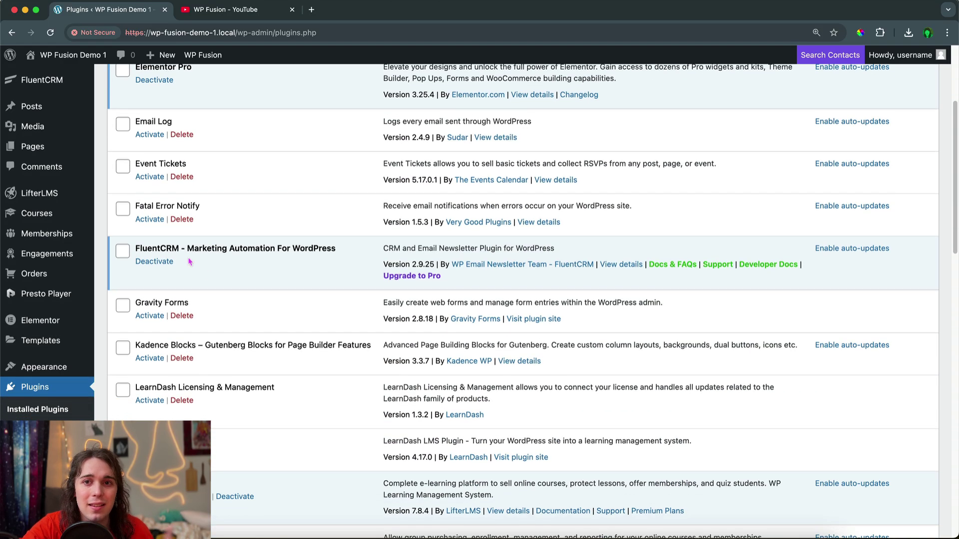
double_click(159, 248)
scroll(238, 264, down, 3)
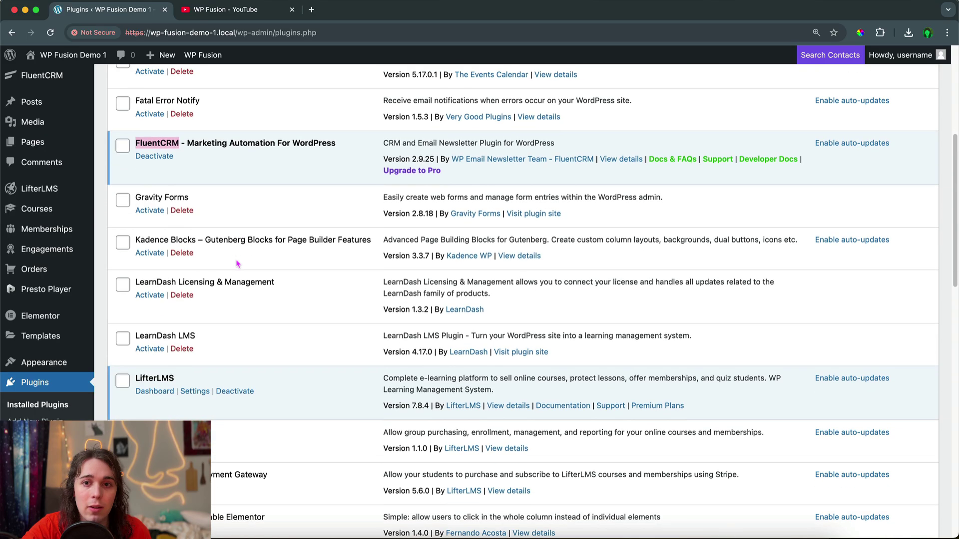
double_click(153, 377)
double_click(163, 144)
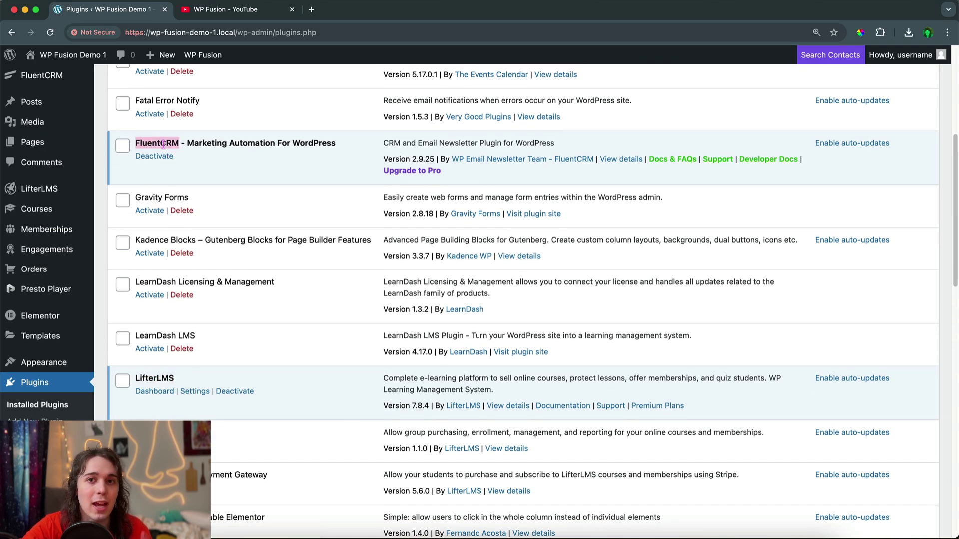
double_click(147, 378)
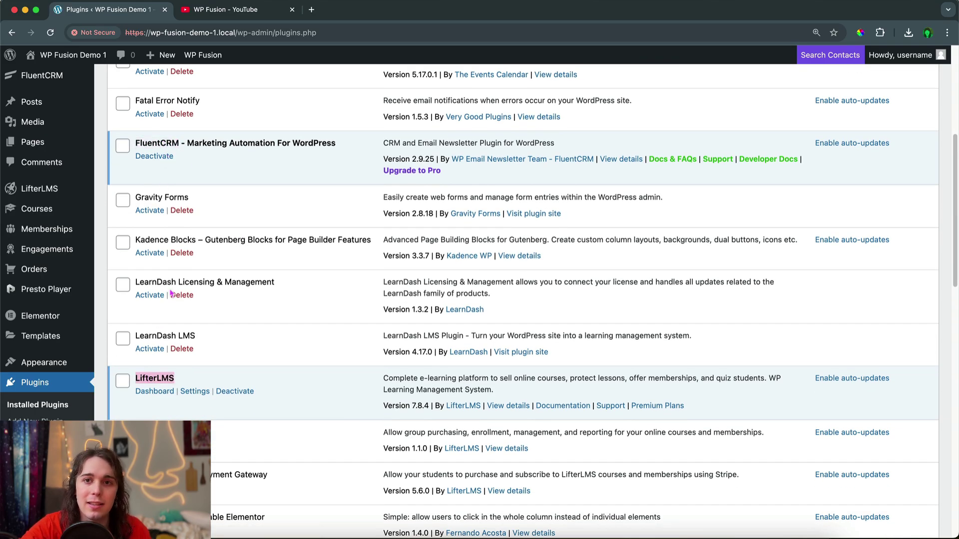
double_click(165, 144)
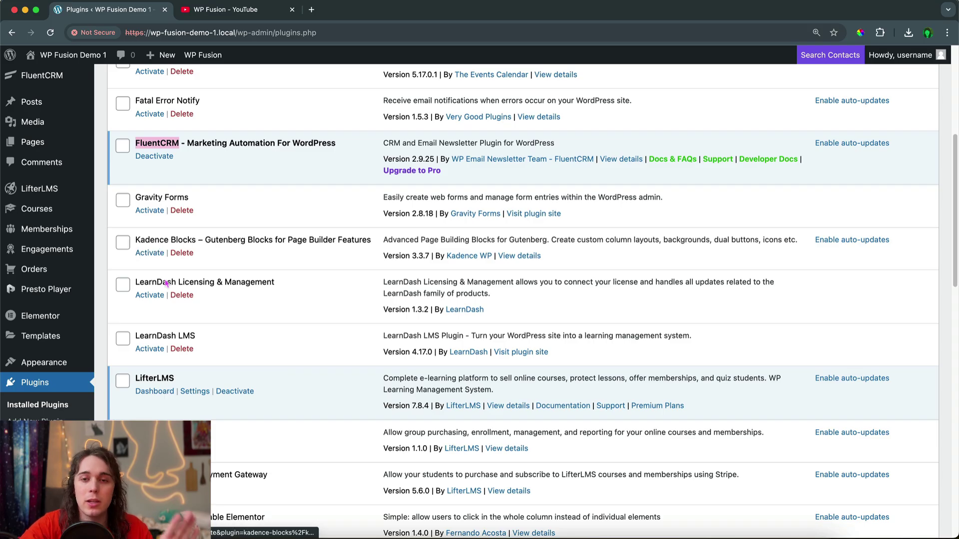
mouse_move(37, 209)
click(148, 259)
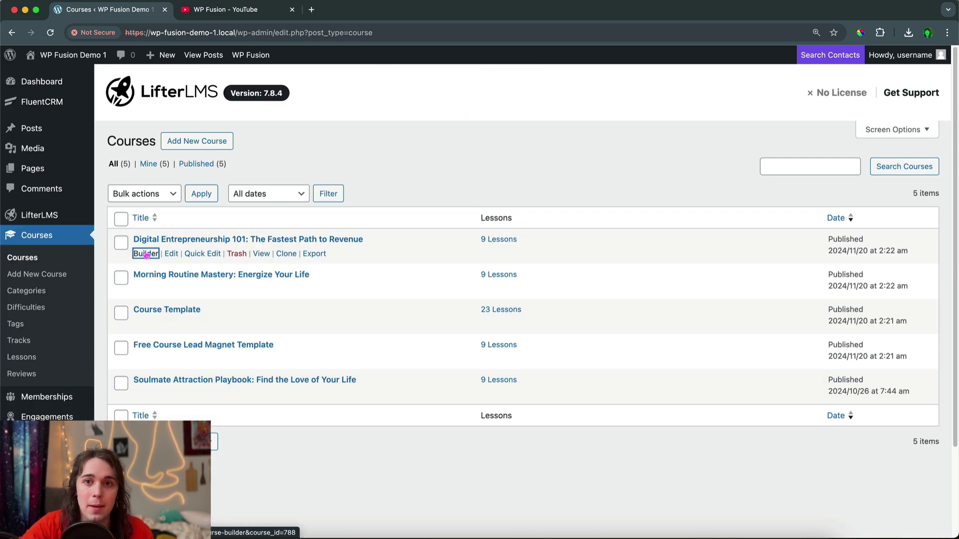
Open the first course's builder and the Understanding Digital Entrepreneurship lesson editor
click(146, 254)
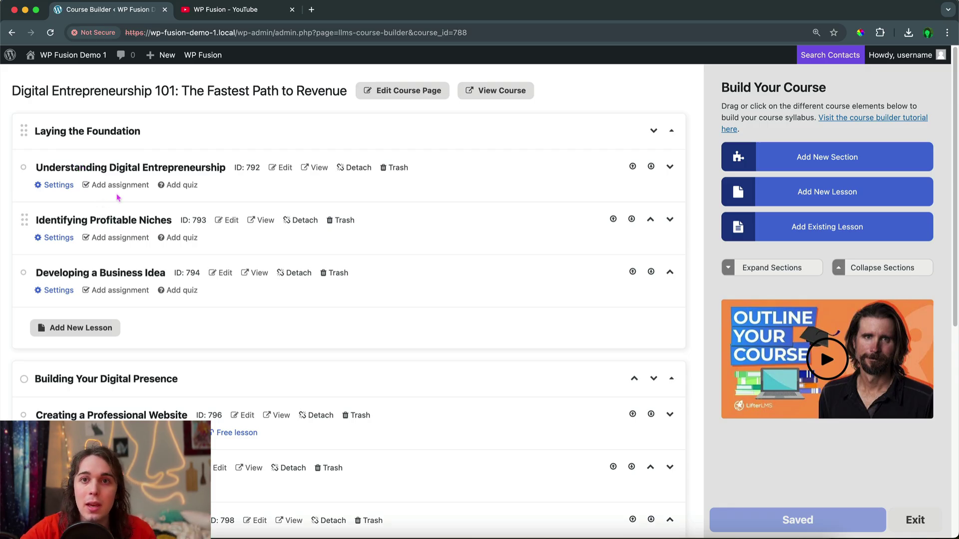
click(283, 168)
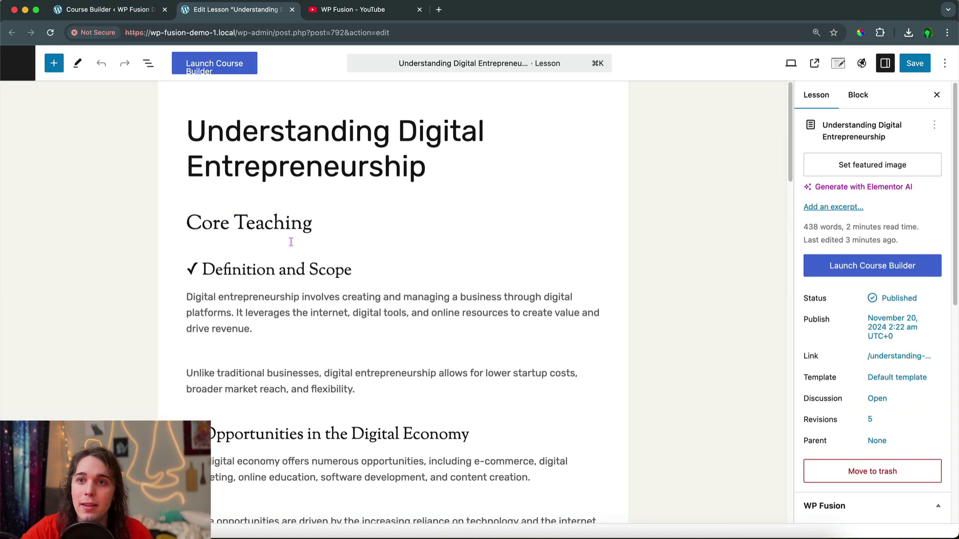
scroll(171, 103, down, 4)
scroll(173, 109, up, 4)
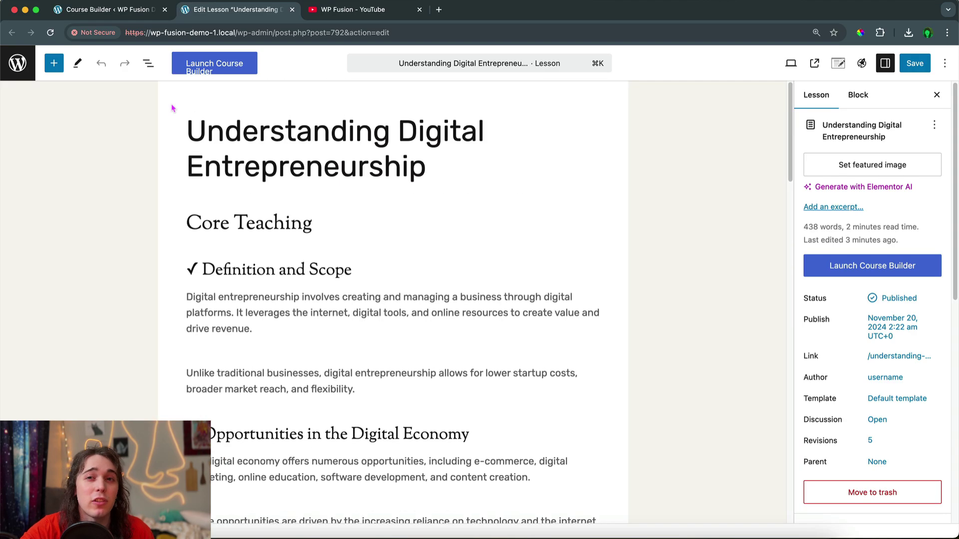
click(107, 9)
Open the admin Dashboard in a new browser tab and switch to it
mouse_move(70, 55)
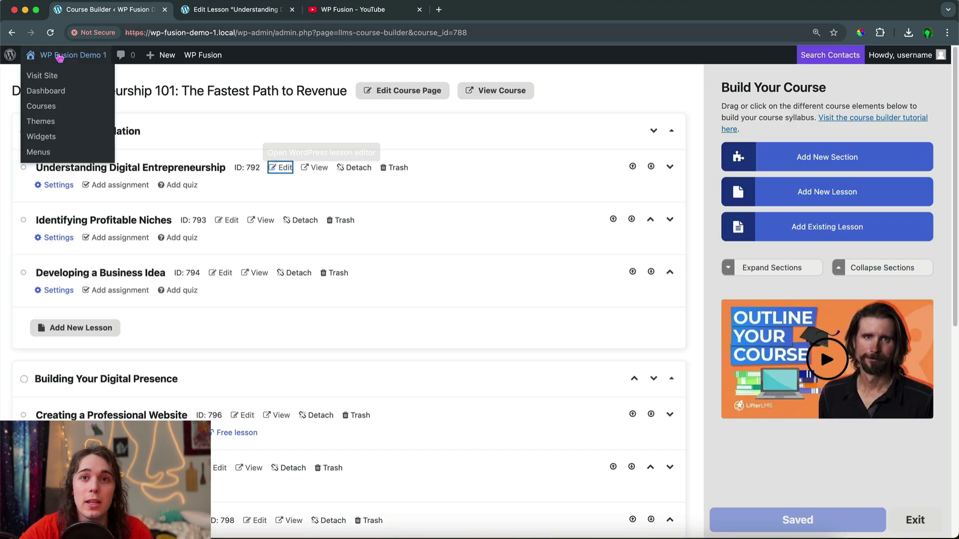
right_click(61, 85)
click(75, 94)
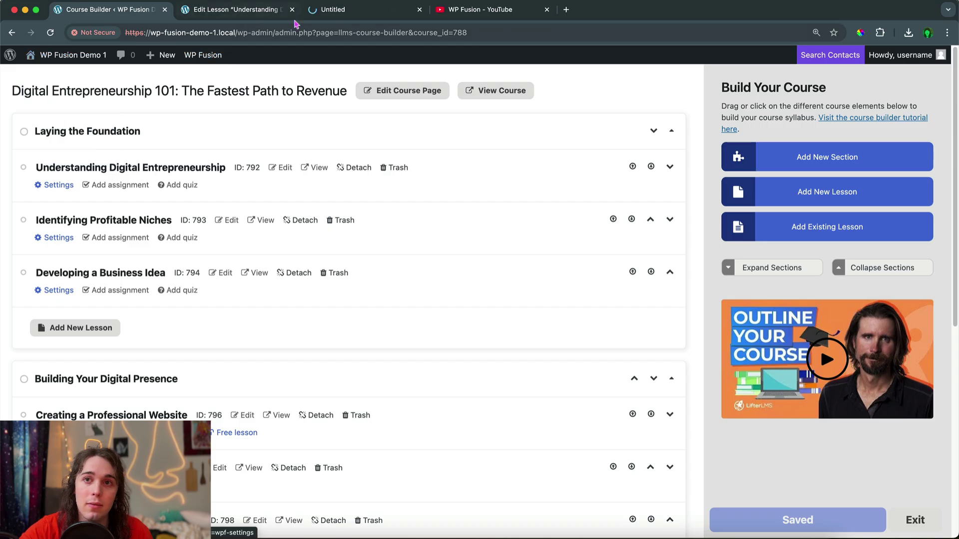
click(338, 15)
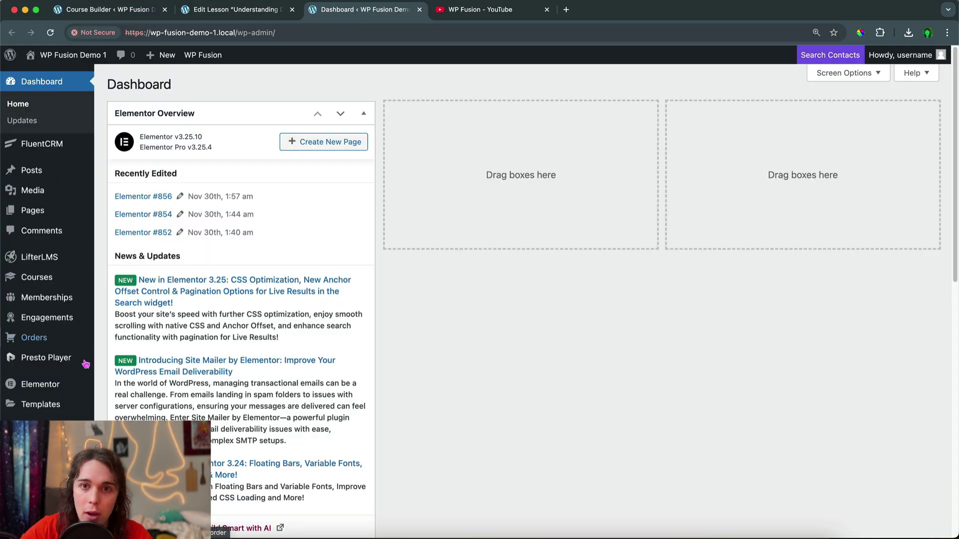
Start a new Presto Player media item titled with the copied lesson title
mouse_move(59, 369)
click(125, 361)
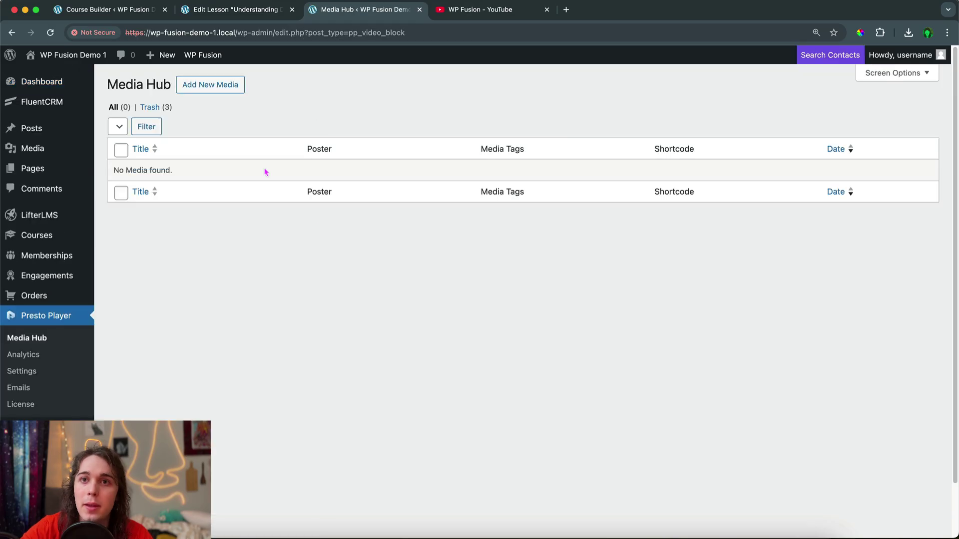
click(212, 84)
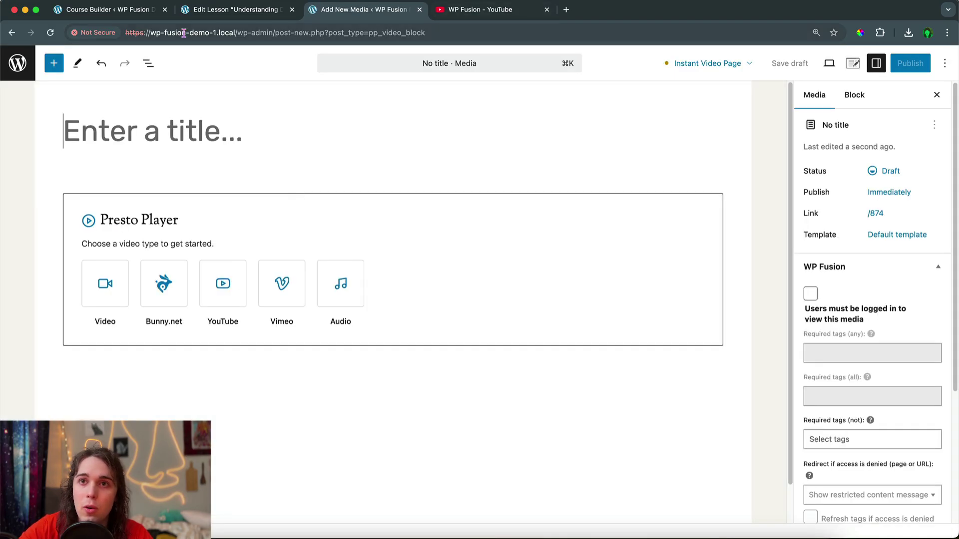
click(215, 10)
key(super+a)
key(super+c)
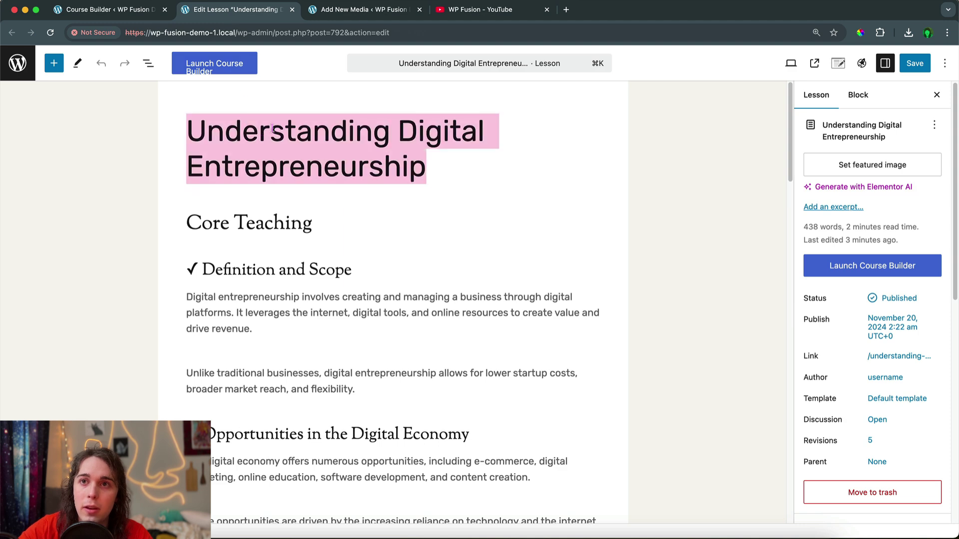
click(367, 8)
key(super+v)
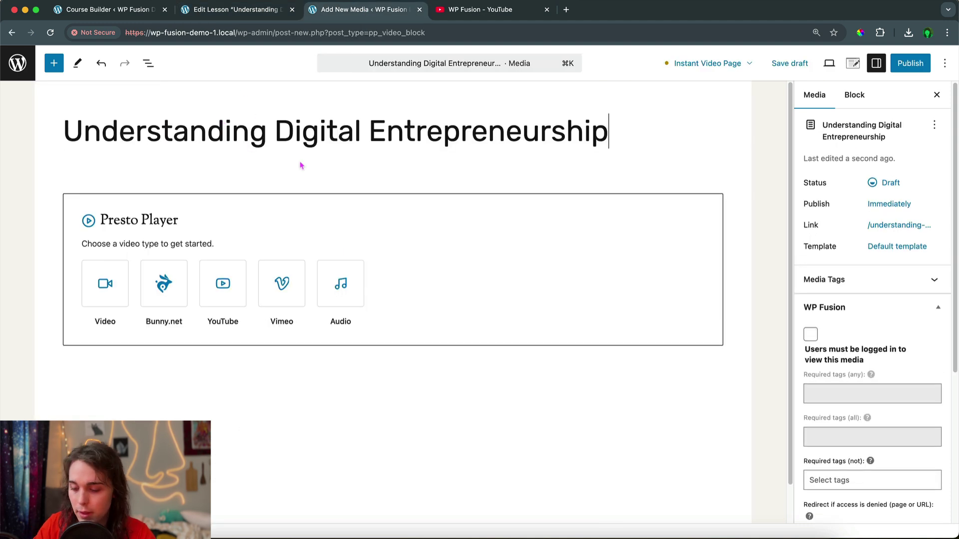
Embed the first WP Fusion channel YouTube video via its copied link in a YouTube block
click(462, 10)
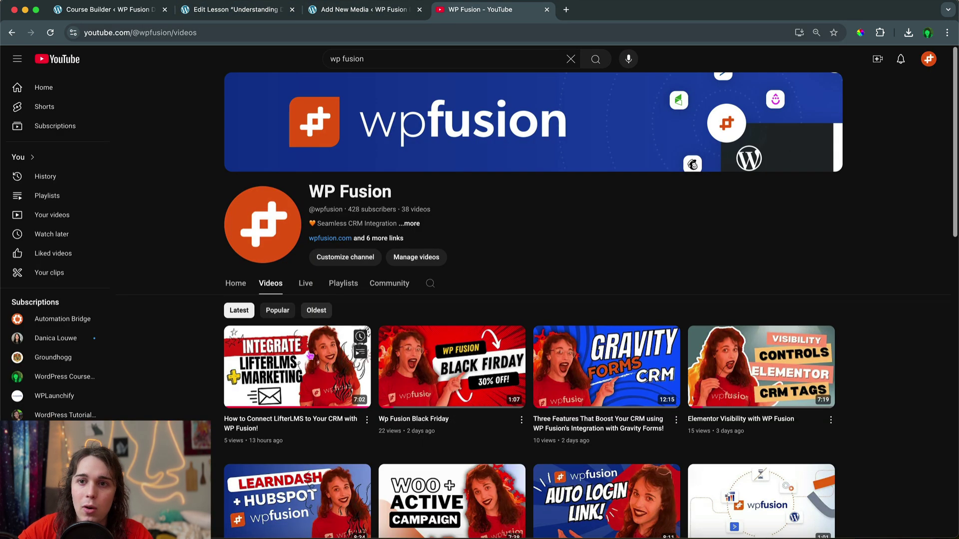
right_click(308, 356)
click(345, 426)
click(366, 10)
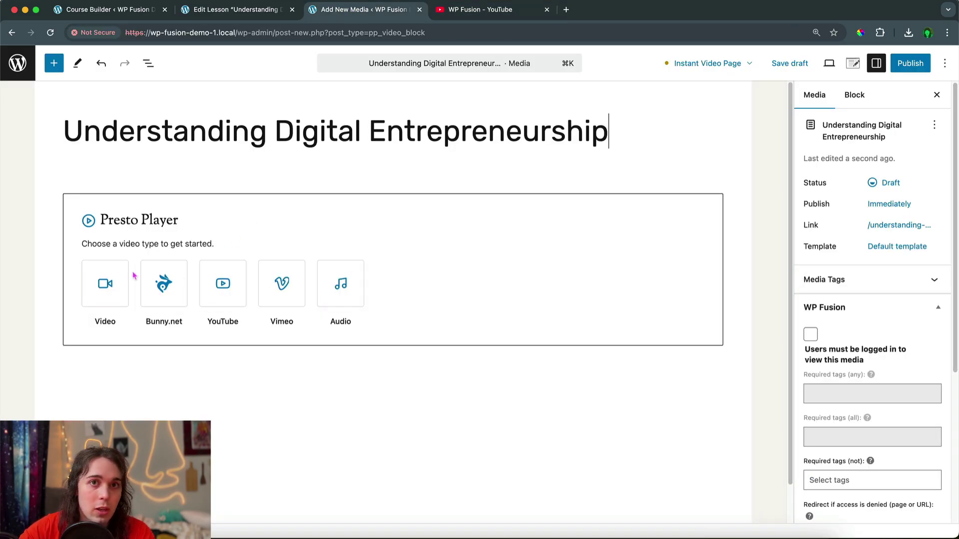
click(220, 297)
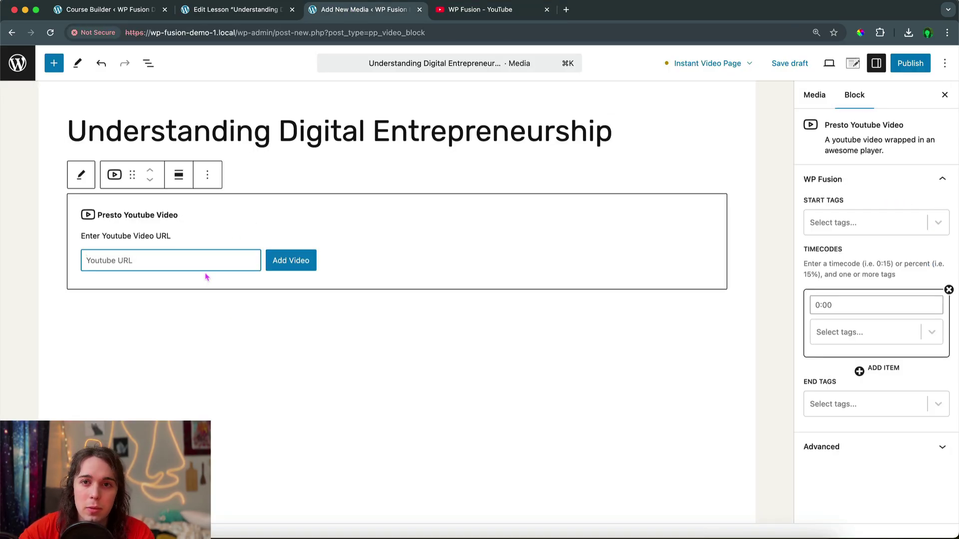
key(super+v)
click(290, 267)
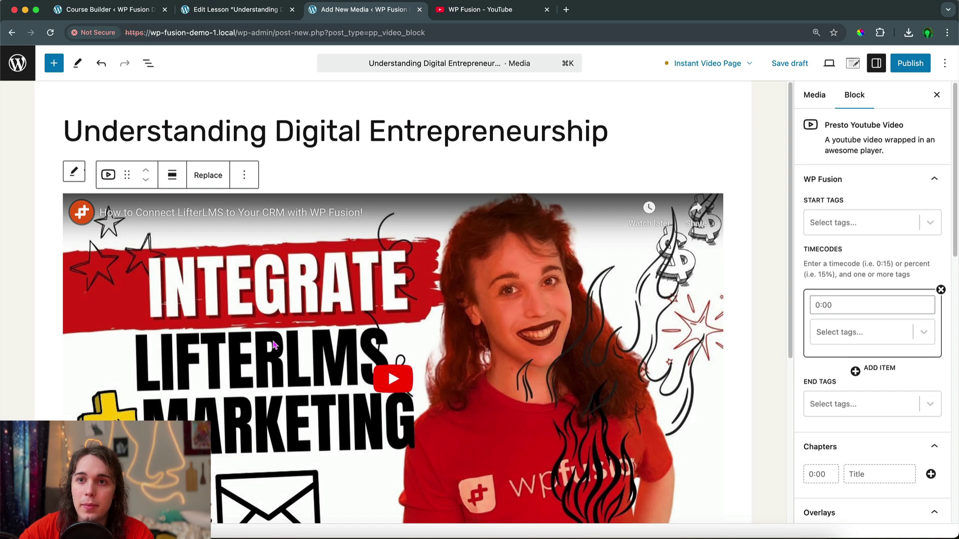
scroll(274, 345, down, 1)
scroll(274, 345, down, 1)
scroll(274, 344, up, 2)
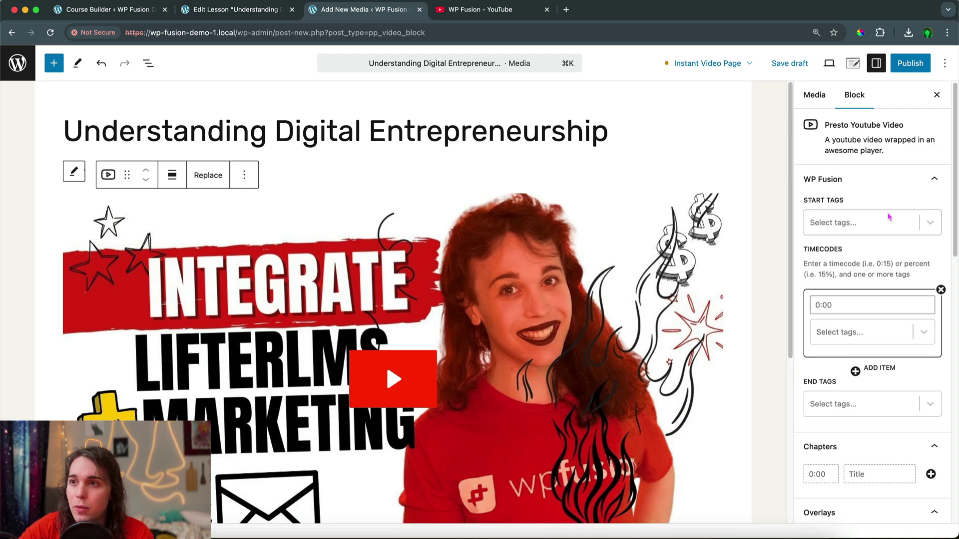
scroll(888, 218, up, 3)
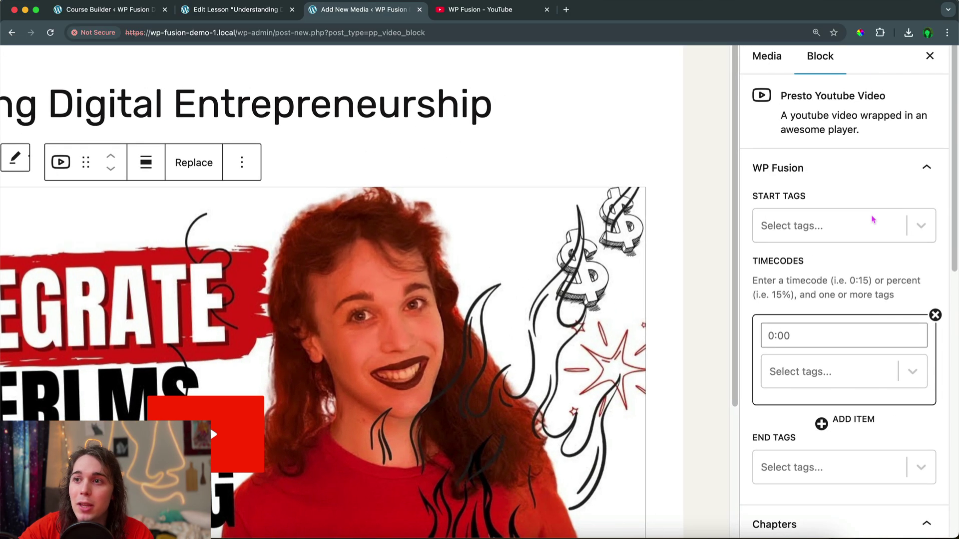
scroll(845, 225, down, 1)
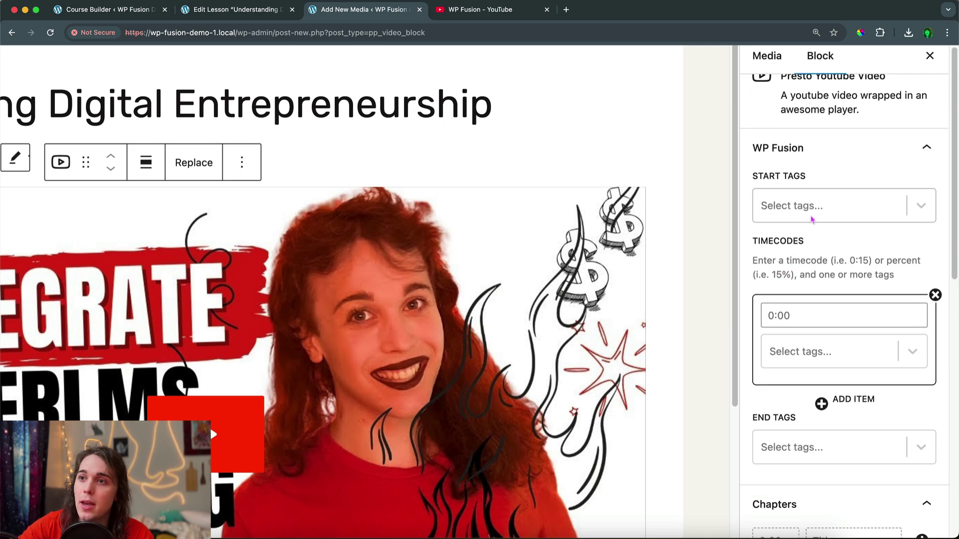
scroll(804, 320, down, 3)
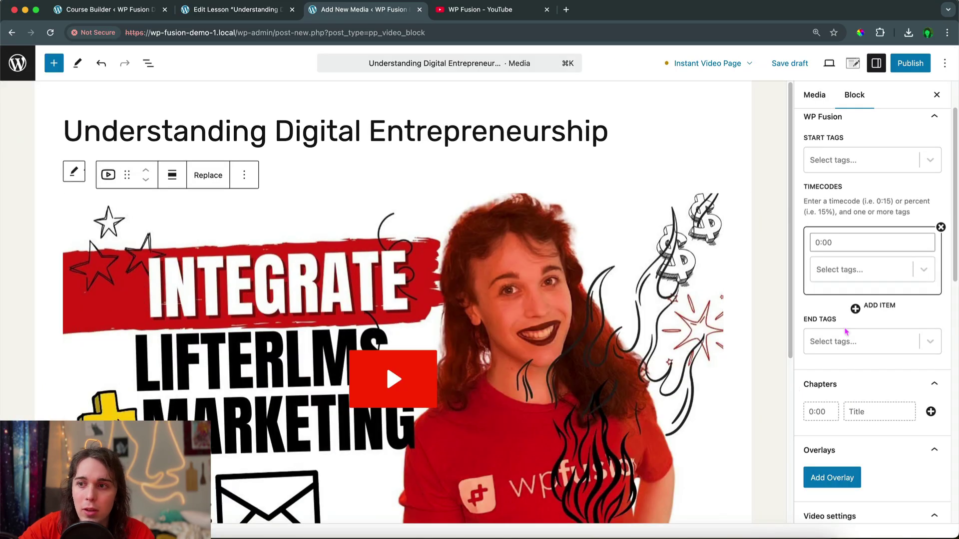
scroll(808, 369, down, 2)
scroll(846, 331, down, 10)
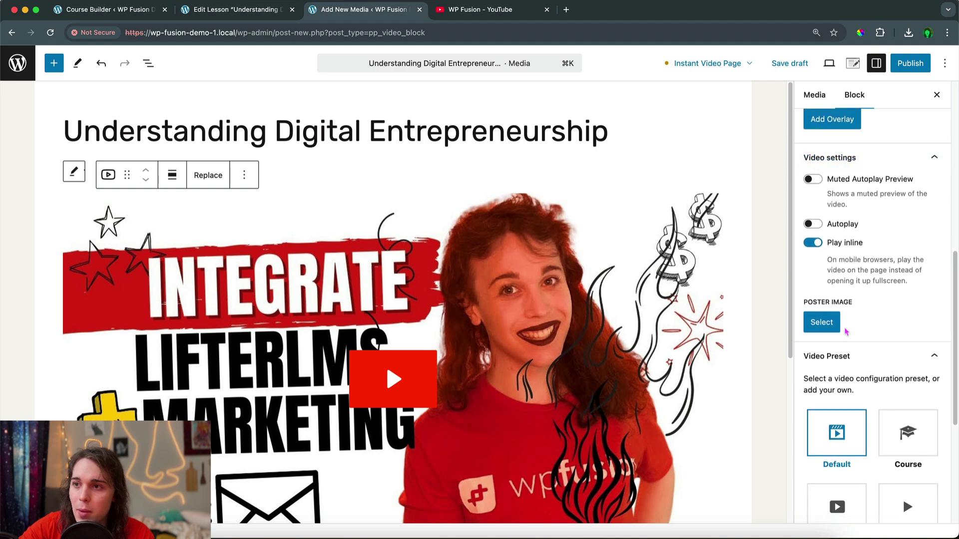
scroll(846, 332, down, 3)
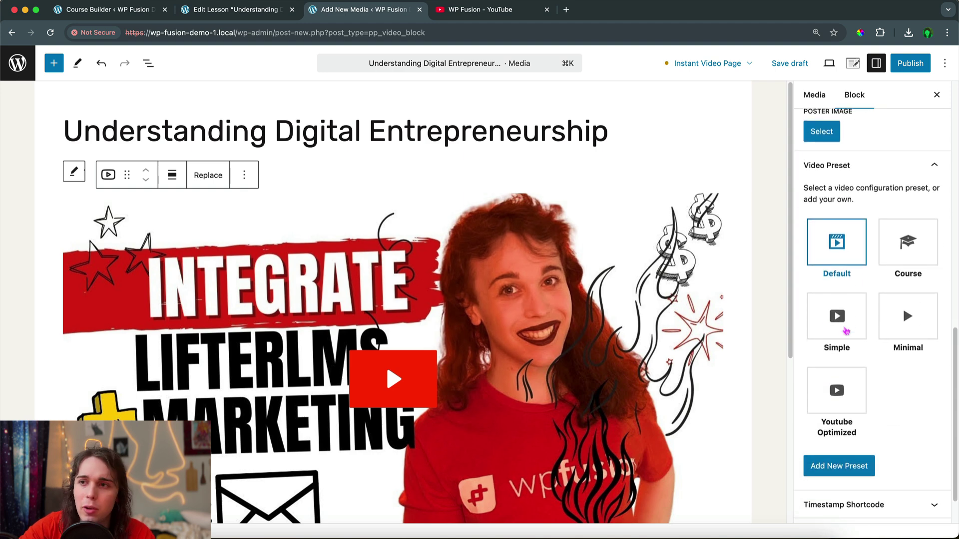
scroll(716, 362, down, 5)
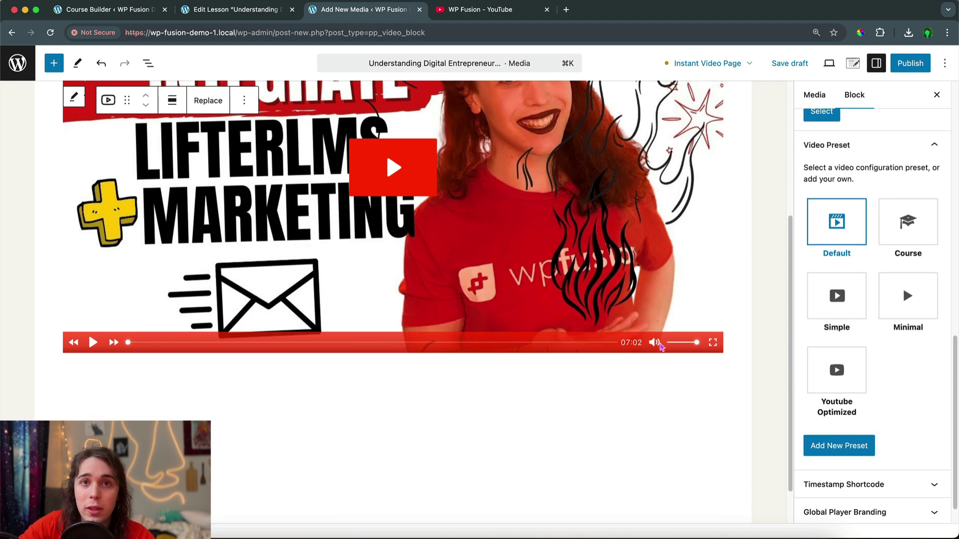
In a new video preset, turn off the Rewind, Fast Forward and Progress Bar controls
click(838, 445)
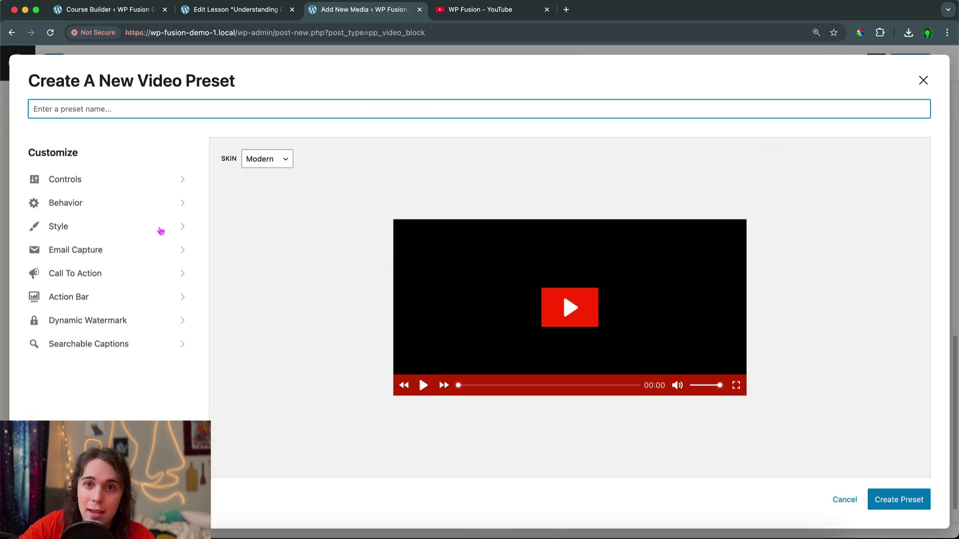
click(107, 202)
click(40, 148)
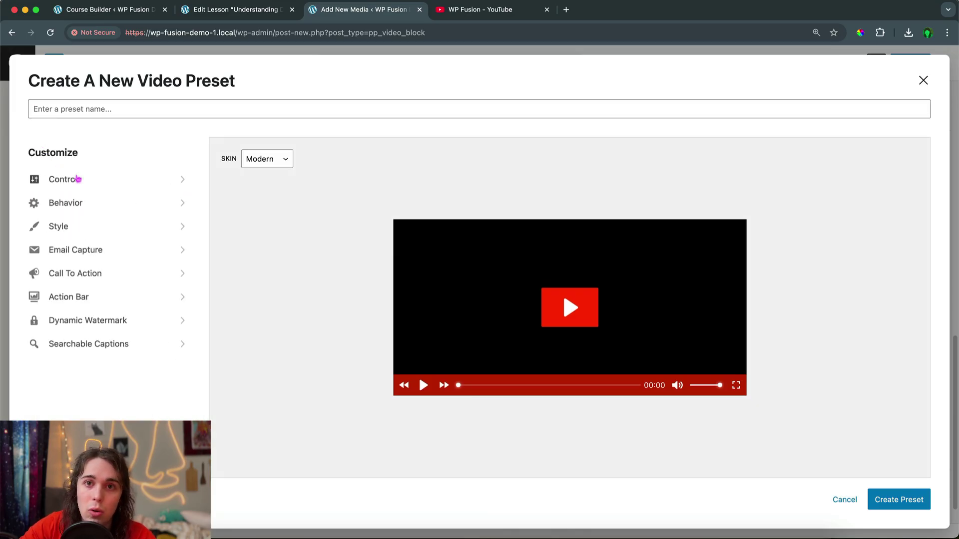
click(77, 179)
click(44, 251)
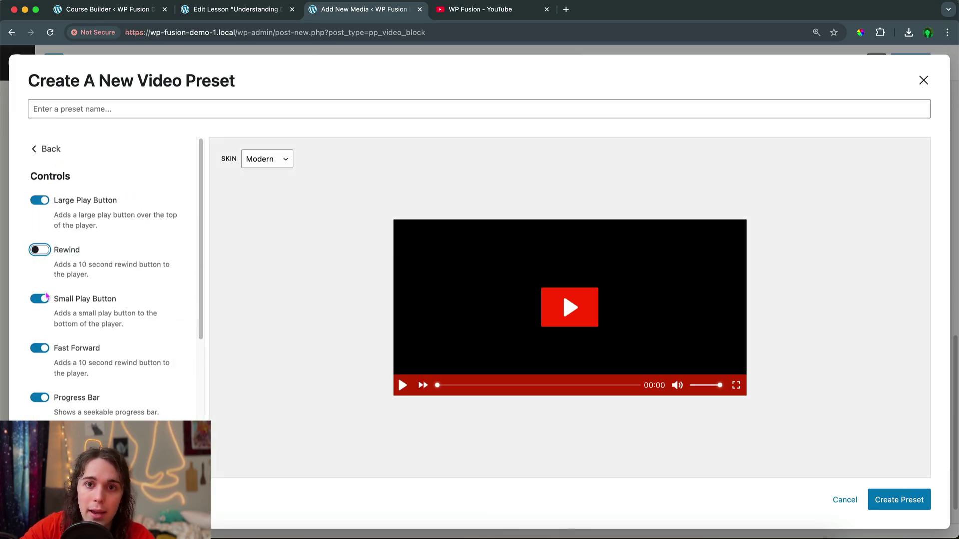
click(40, 348)
scroll(45, 320, down, 3)
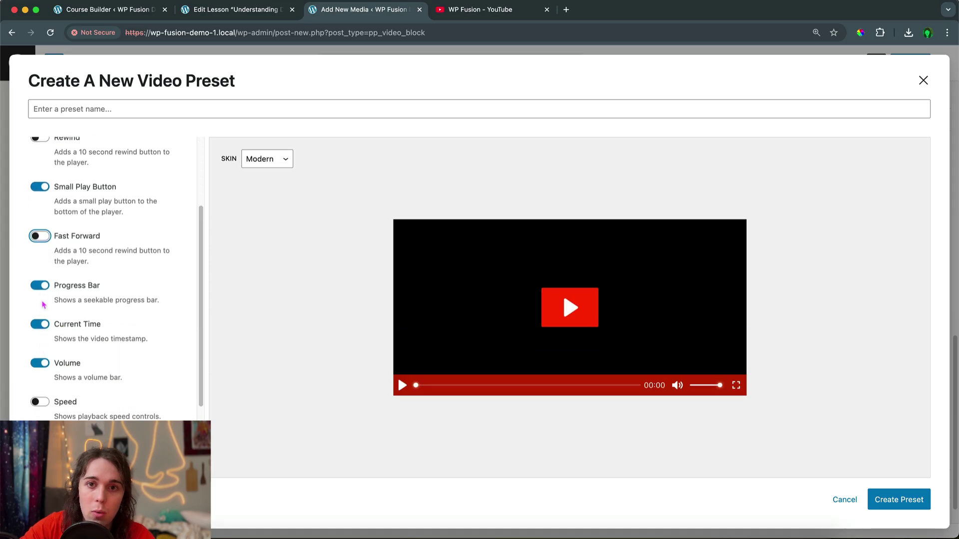
click(42, 288)
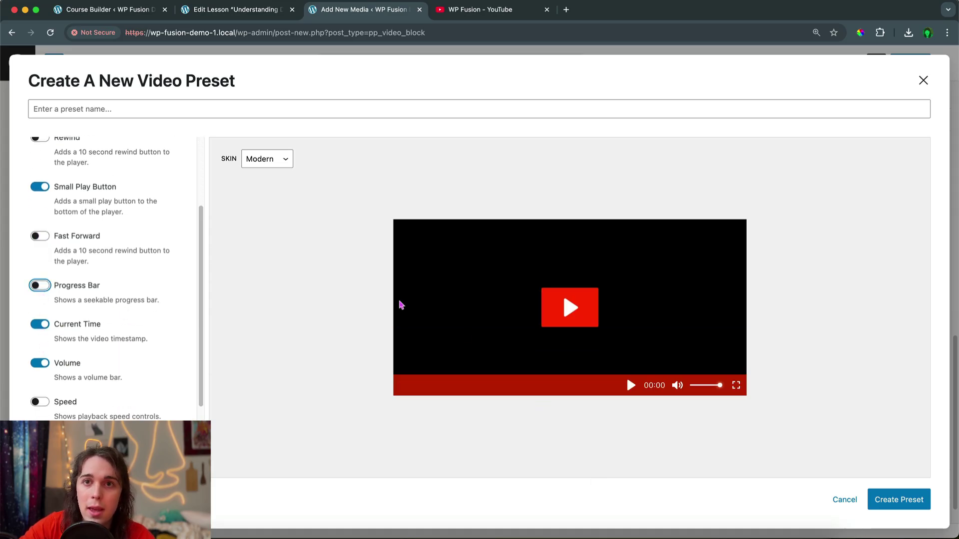
scroll(186, 328, up, 3)
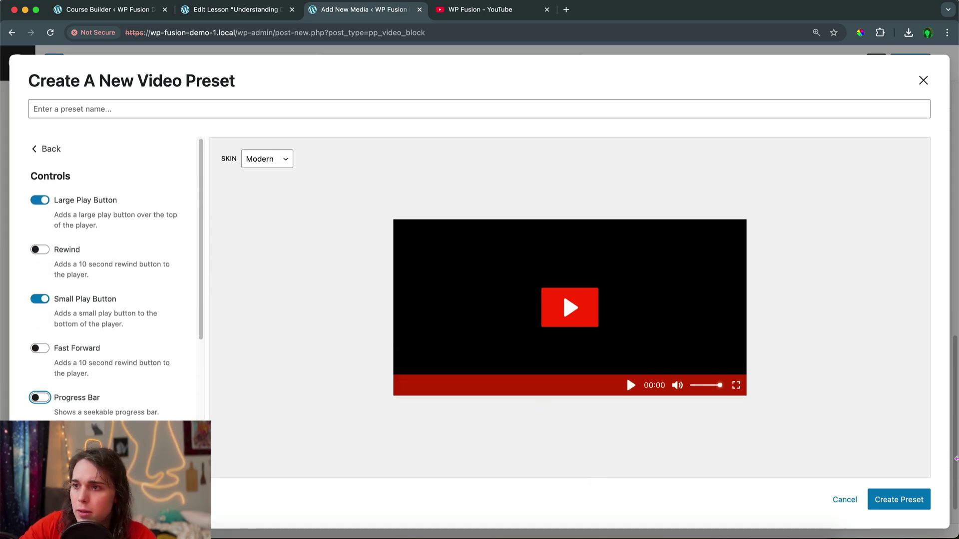
Name the preset 'Lesson Required Complete' and create it
click(913, 499)
click(374, 107)
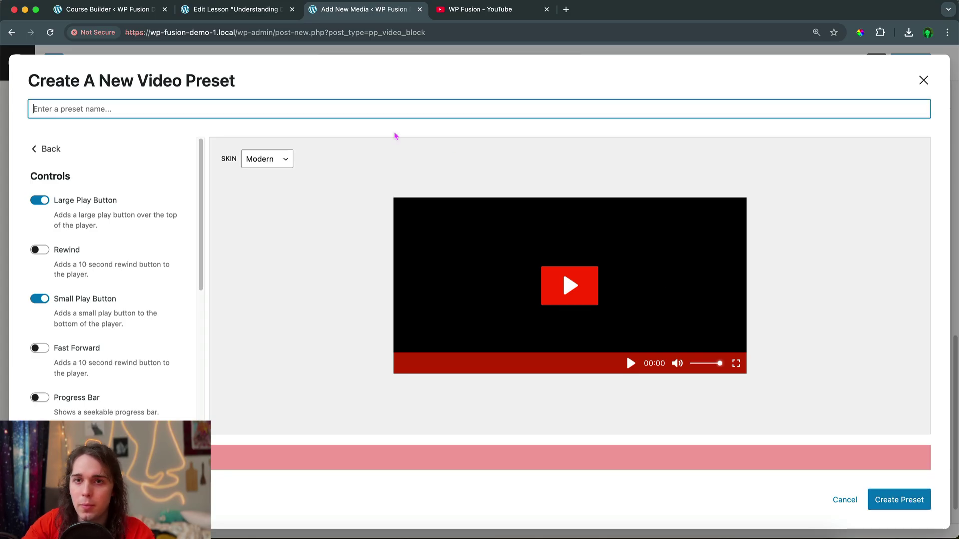
text(L)
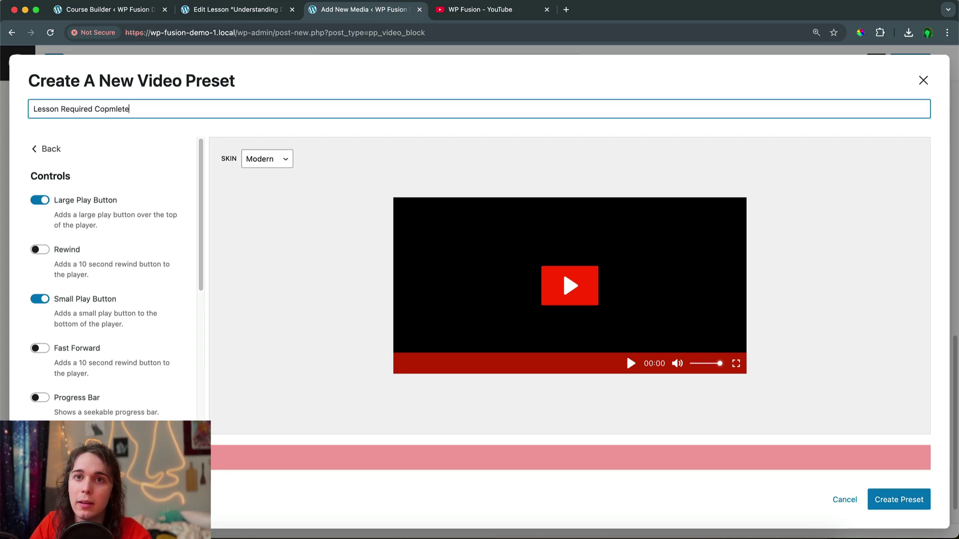
text(esson Required Copml)
key(BackSpace)
key(BackSpace)
key(BackSpace)
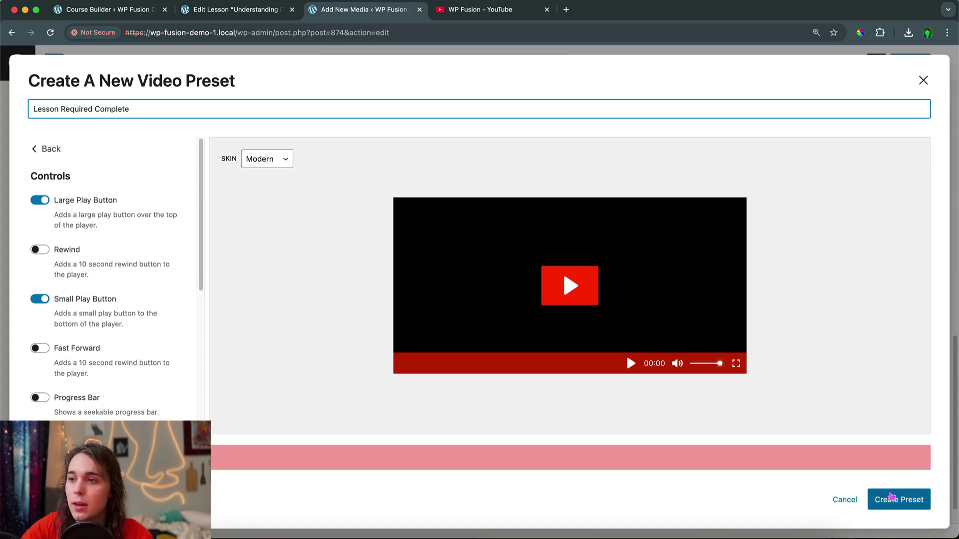
click(896, 499)
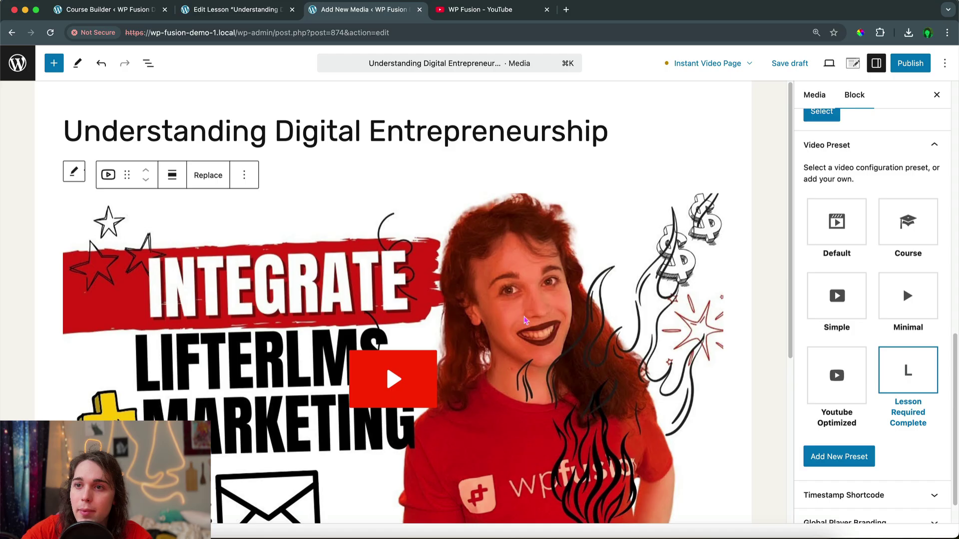
Publish the Understanding Digital Entrepreneurship video media
scroll(525, 320, down, 3)
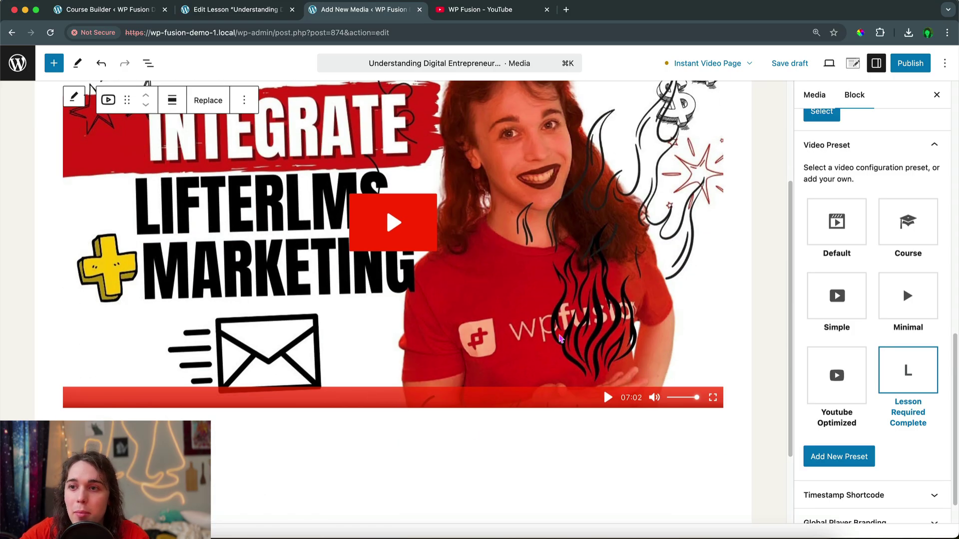
click(893, 64)
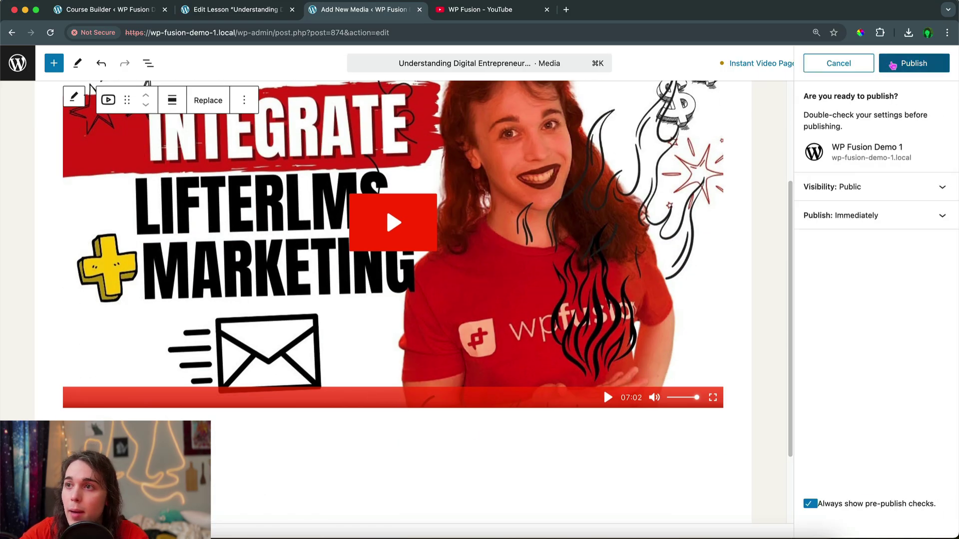
click(892, 65)
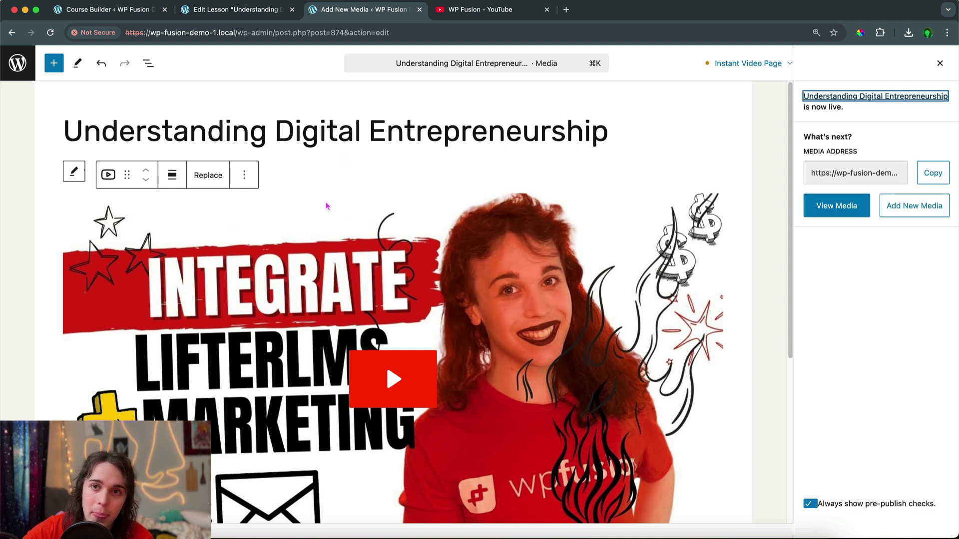
Add a /presto block showing the Understanding Digital Entrepreneurship video below the title, save, and view it
click(207, 15)
click(448, 155)
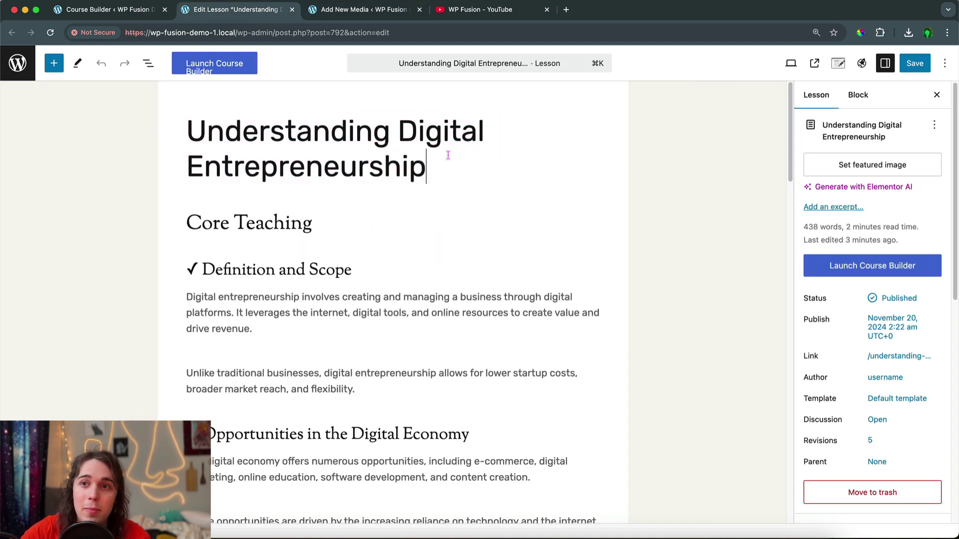
key(Return)
text(/presto)
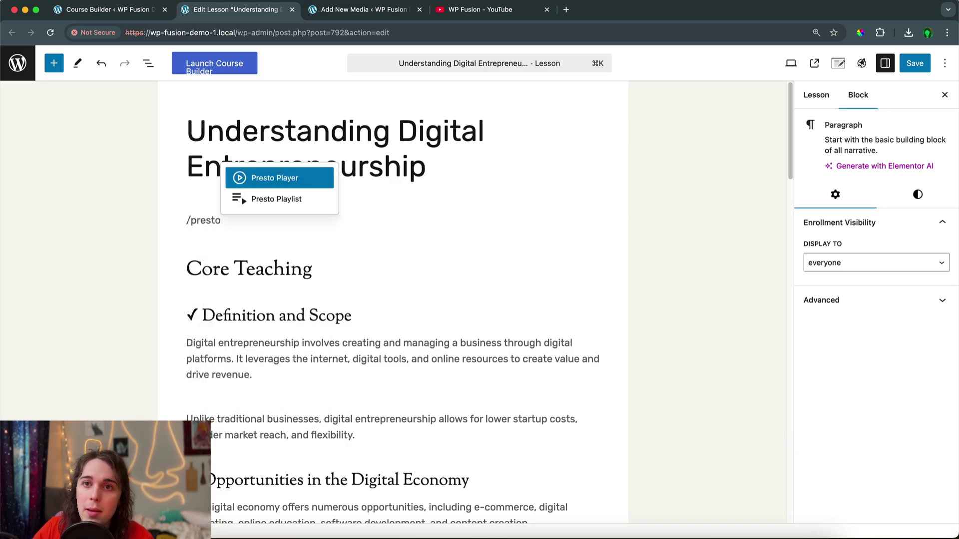
key(Return)
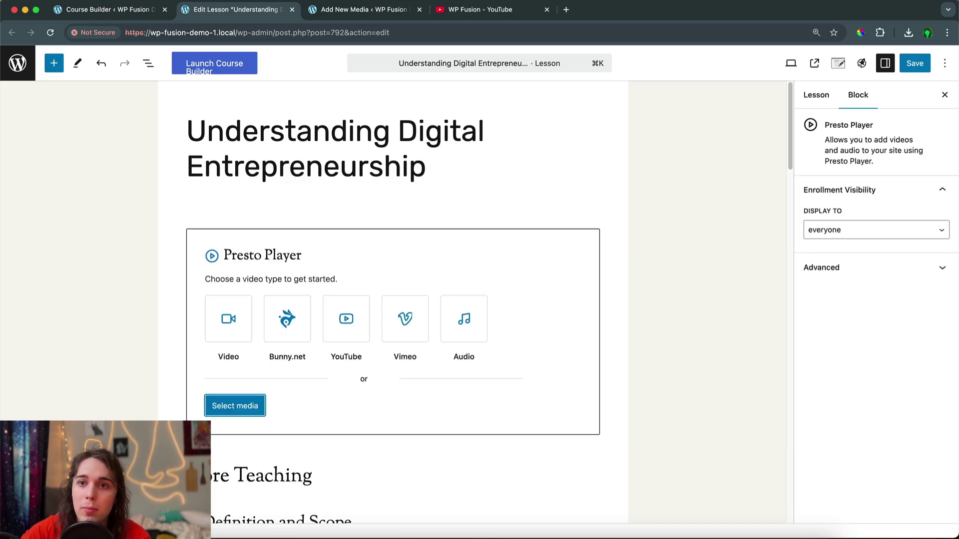
click(247, 414)
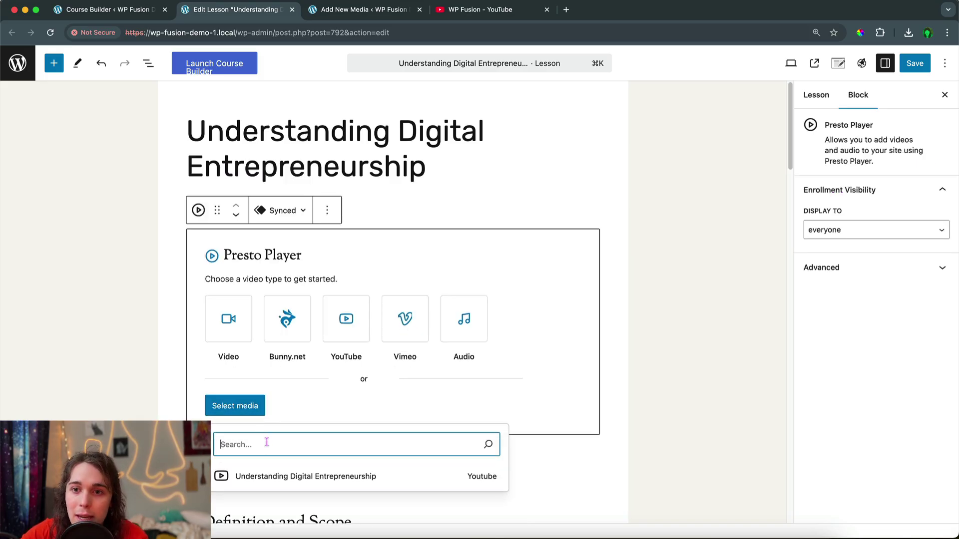
click(266, 474)
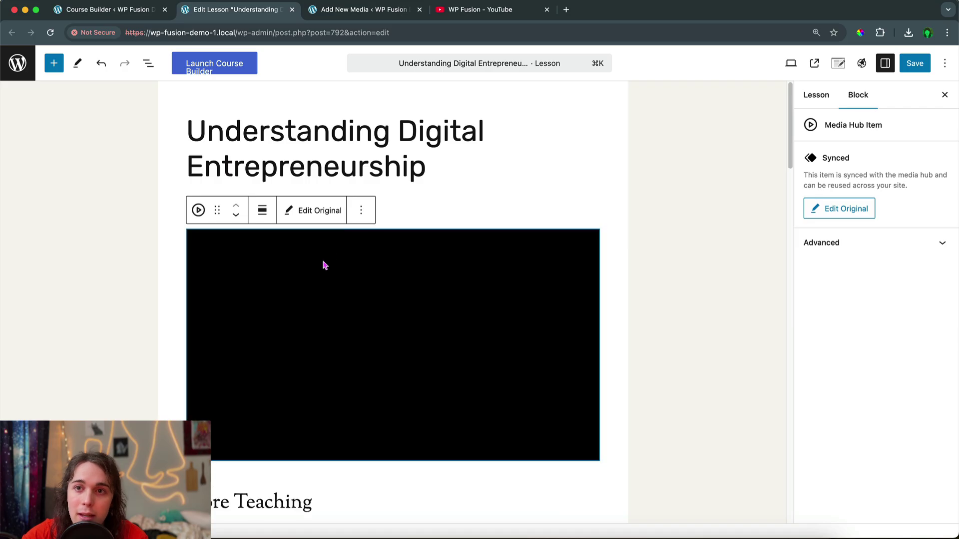
click(915, 64)
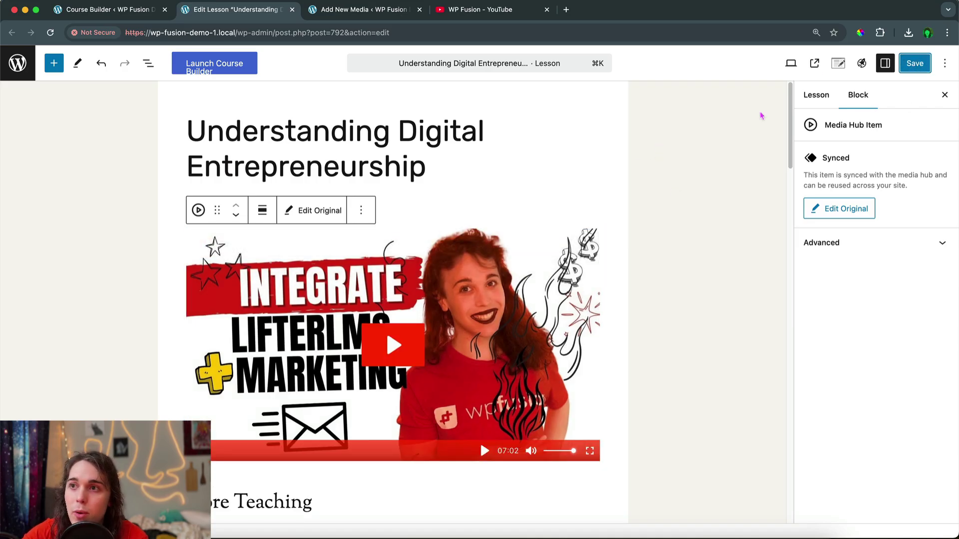
click(812, 63)
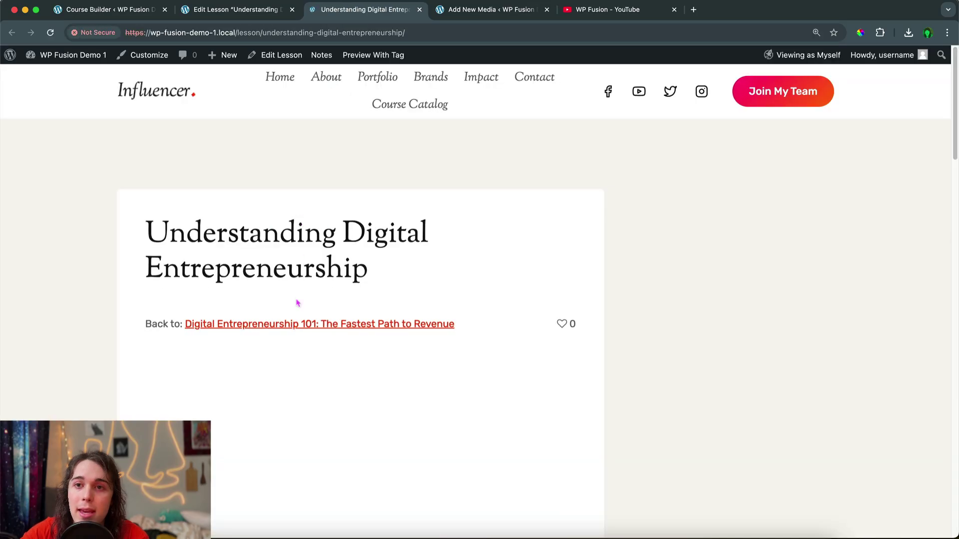
scroll(295, 304, down, 3)
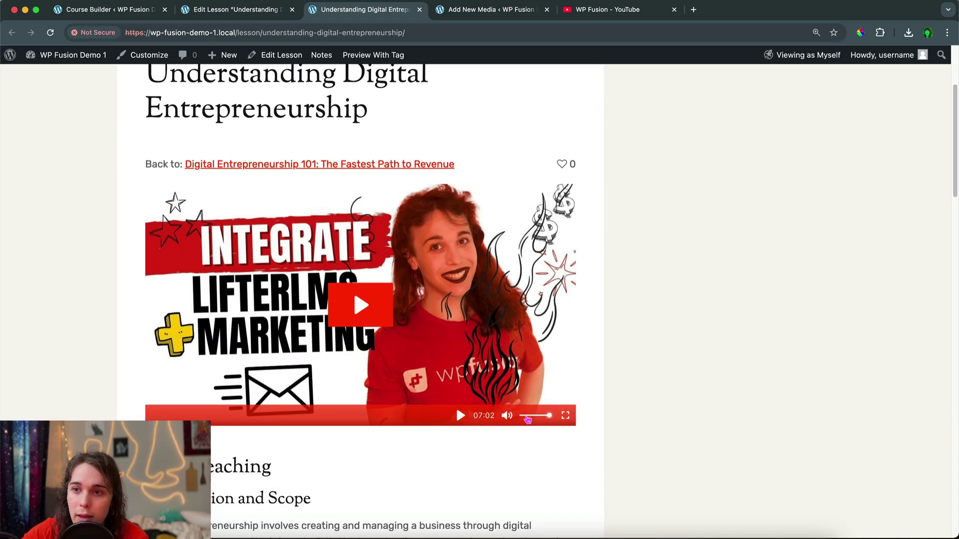
click(507, 416)
click(360, 305)
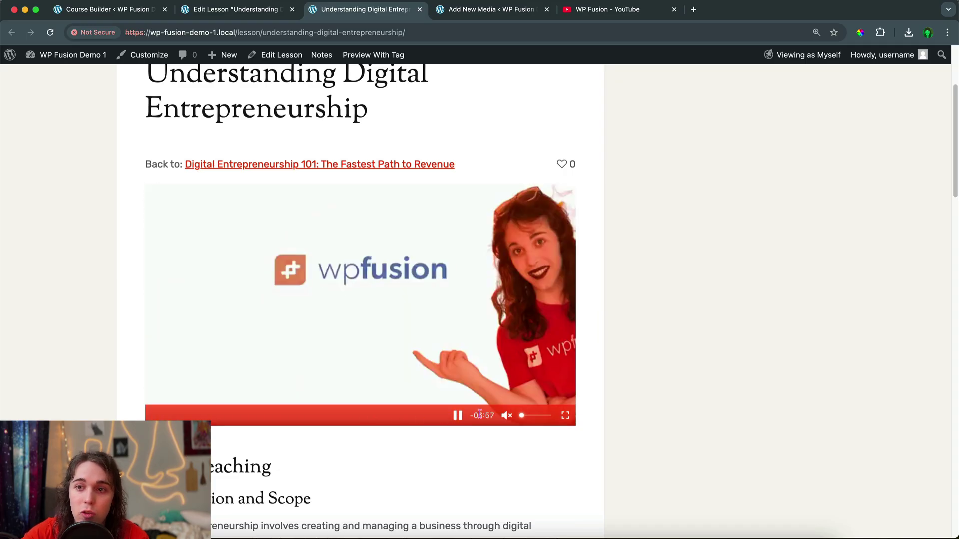
click(272, 349)
scroll(232, 335, down, 3)
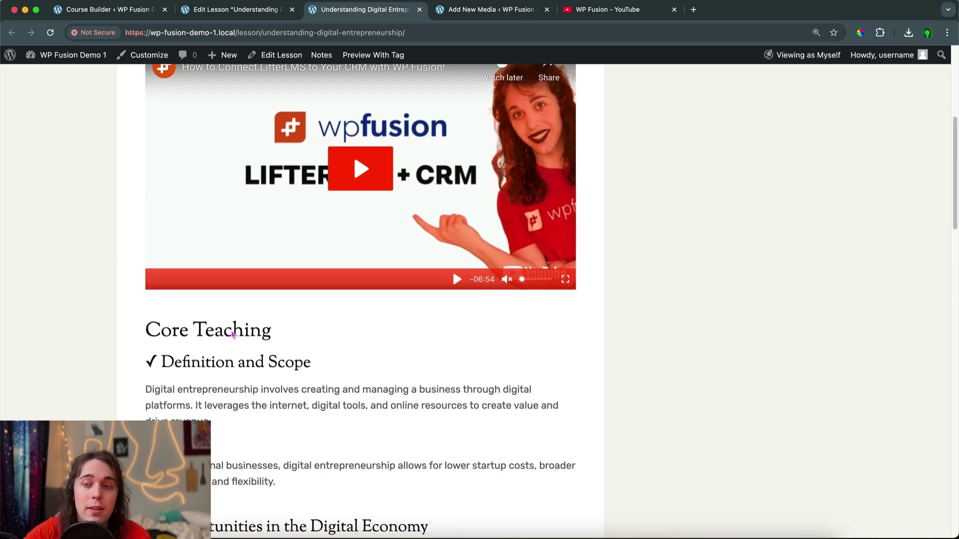
scroll(223, 334, down, 5)
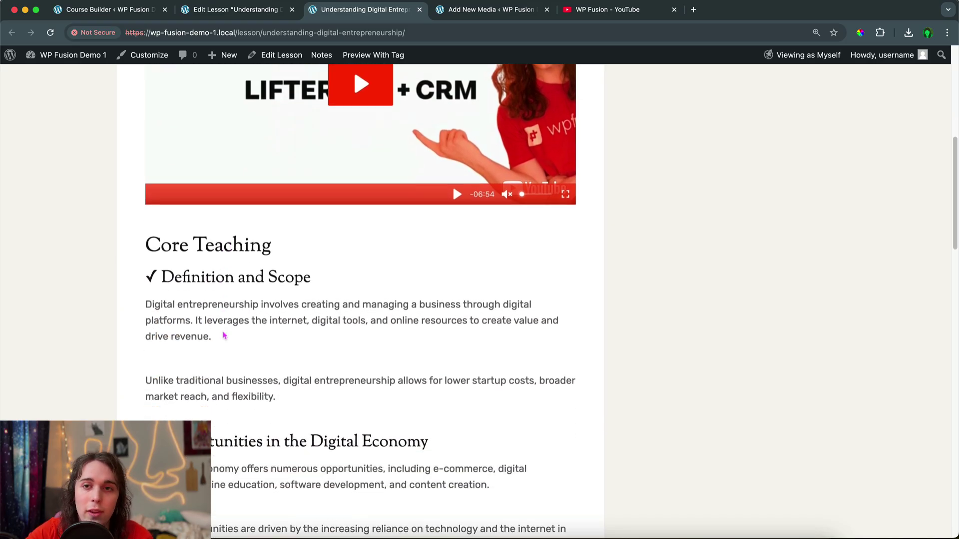
scroll(223, 336, up, 10)
scroll(223, 334, down, 20)
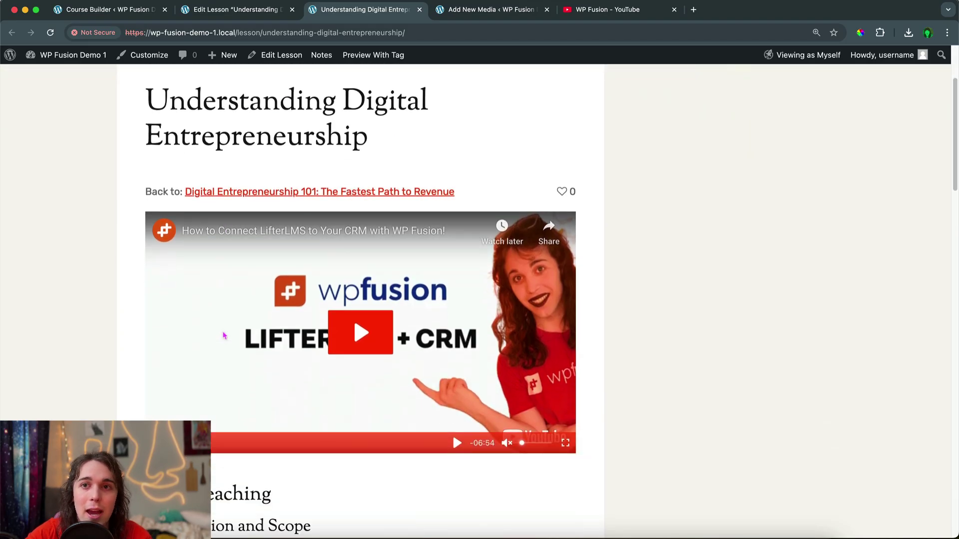
scroll(222, 330, down, 2)
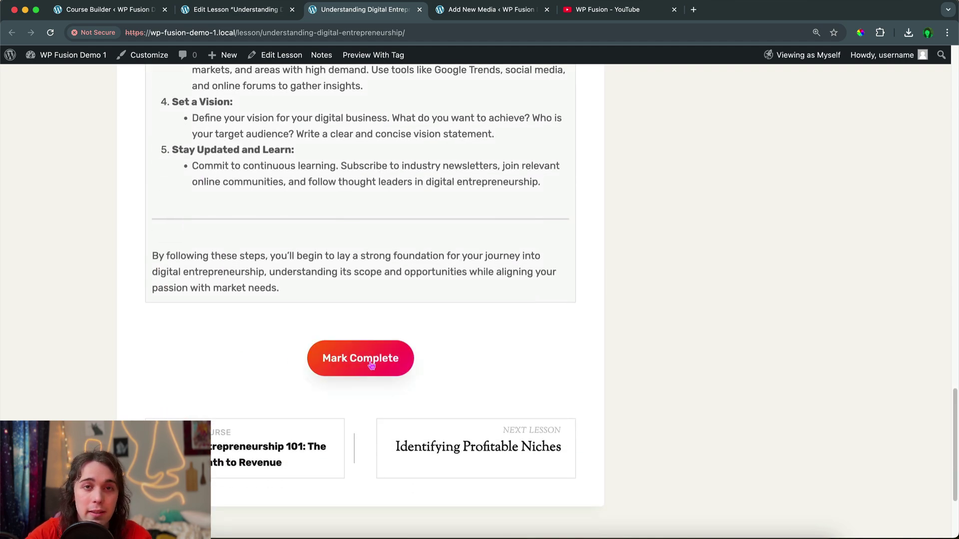
scroll(315, 347, up, 15)
scroll(314, 341, up, 4)
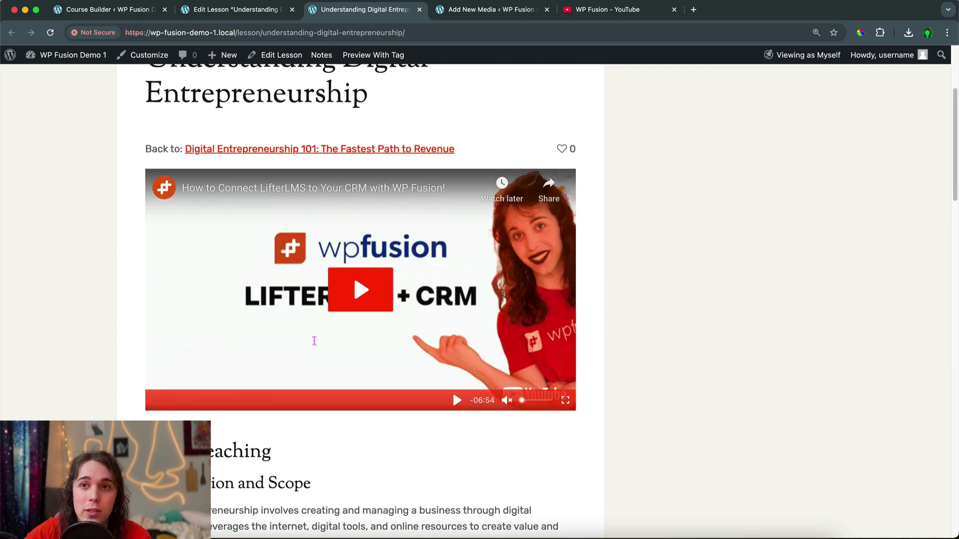
double_click(236, 95)
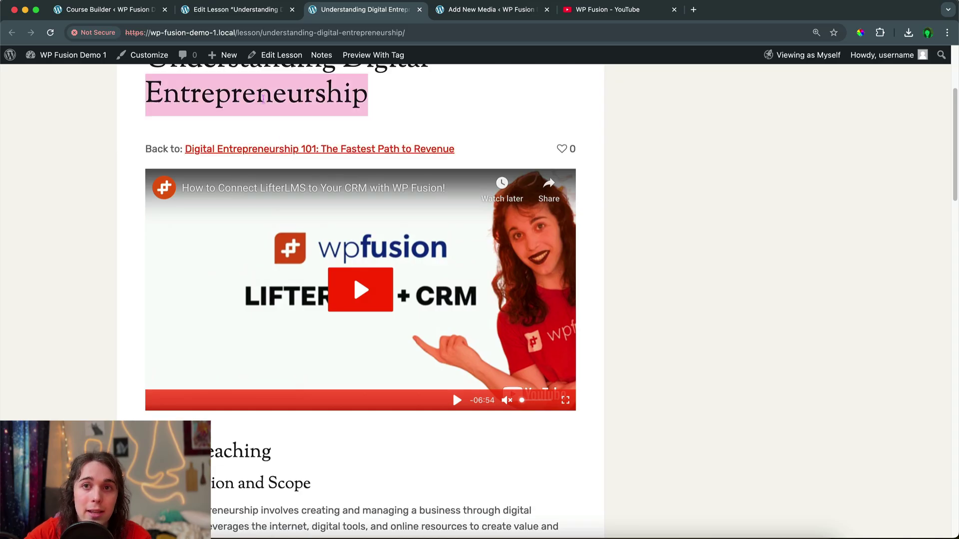
click(263, 99)
scroll(330, 145, down, 2)
scroll(329, 145, down, 2)
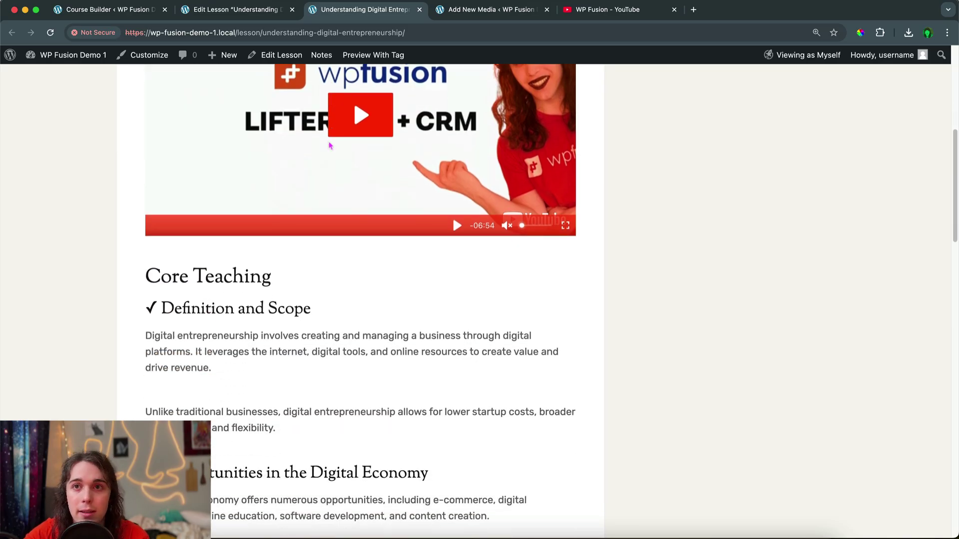
scroll(330, 145, up, 3)
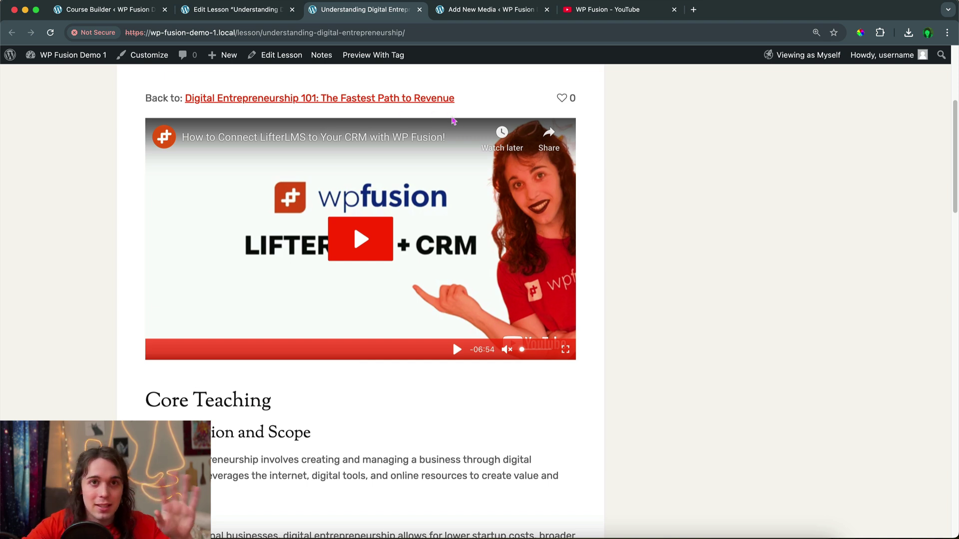
scroll(473, 141, down, 1)
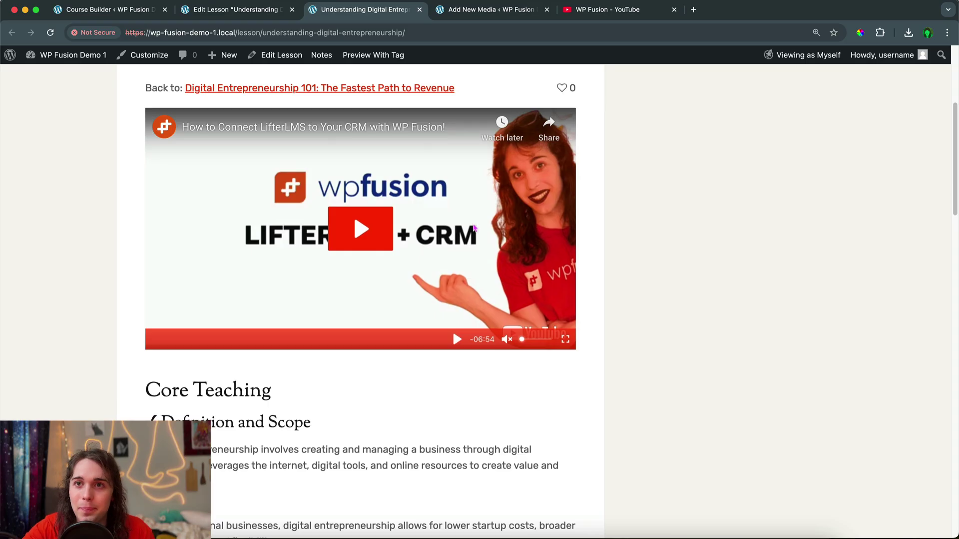
scroll(474, 228, down, 20)
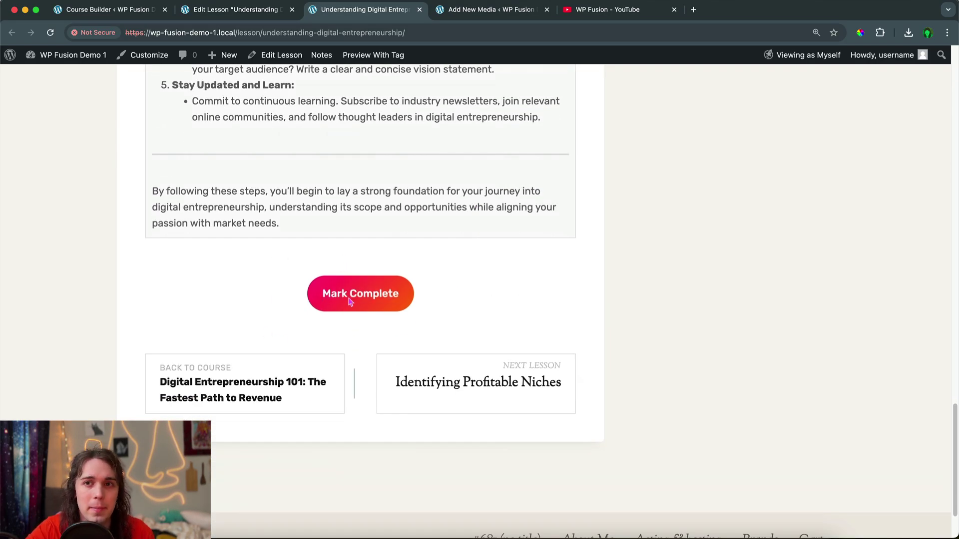
Delete the Mark Complete block from the lesson and save it
click(241, 11)
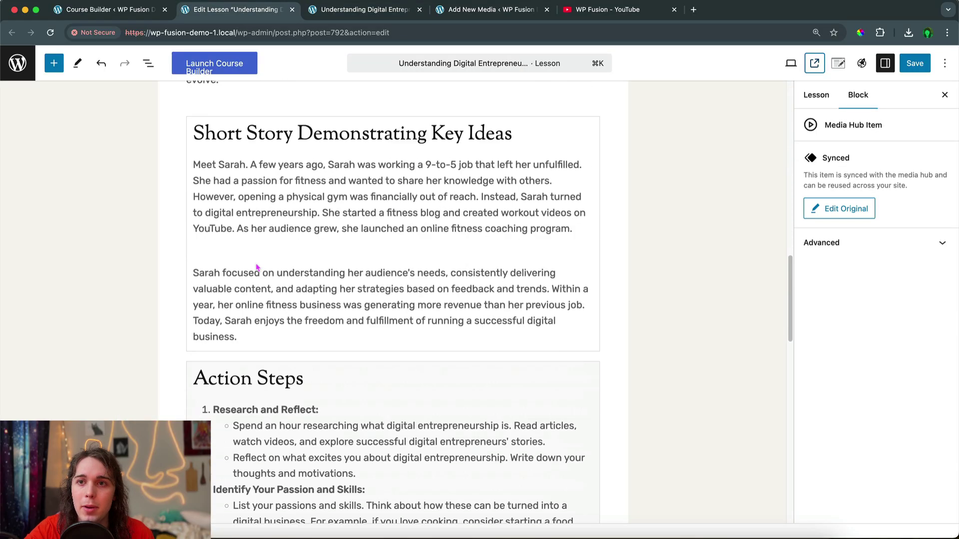
scroll(257, 268, down, 15)
click(310, 163)
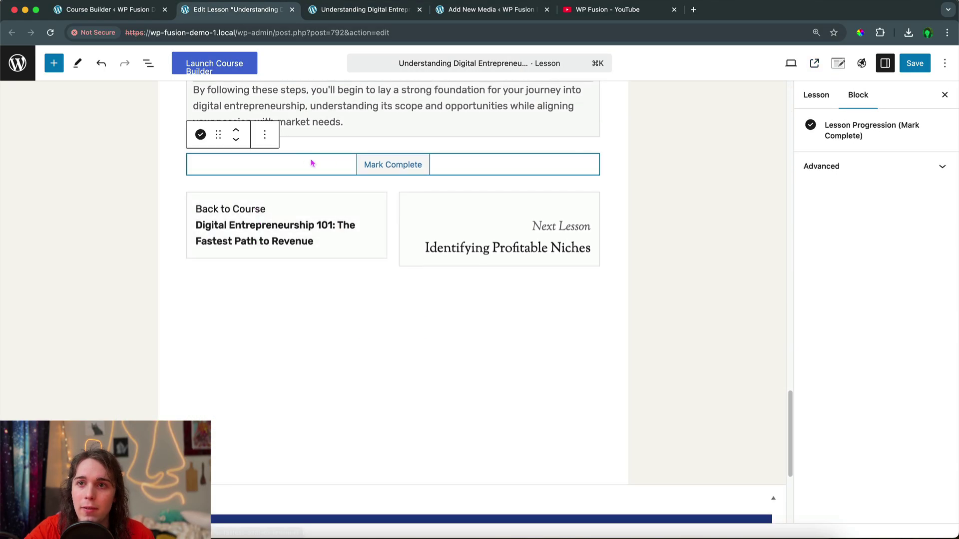
click(264, 135)
click(304, 399)
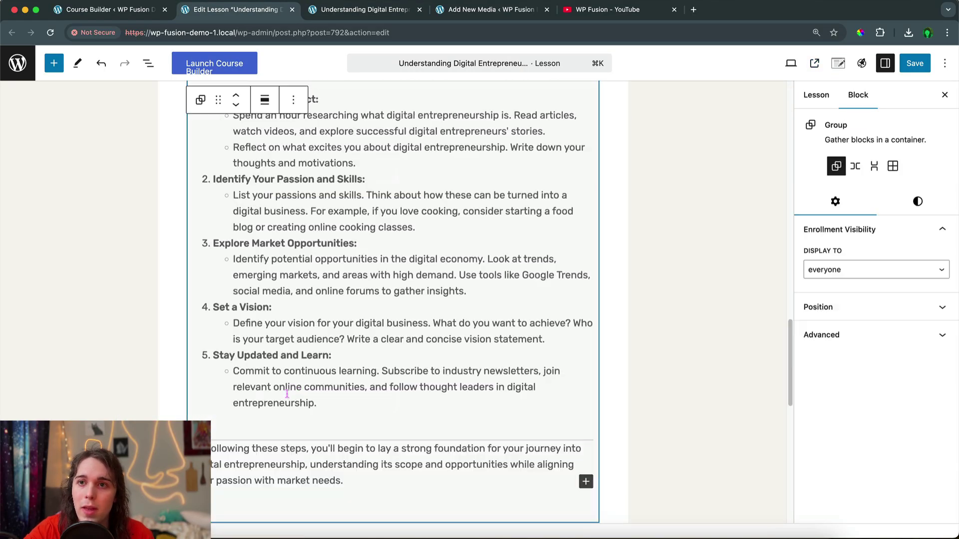
click(922, 69)
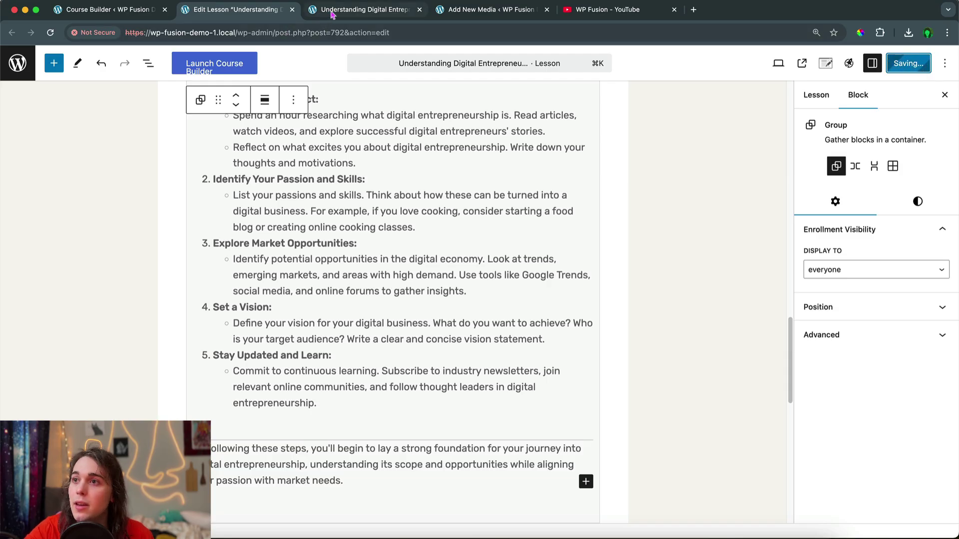
Reload the live lesson page and scroll through it to confirm the button is gone
click(332, 14)
click(50, 32)
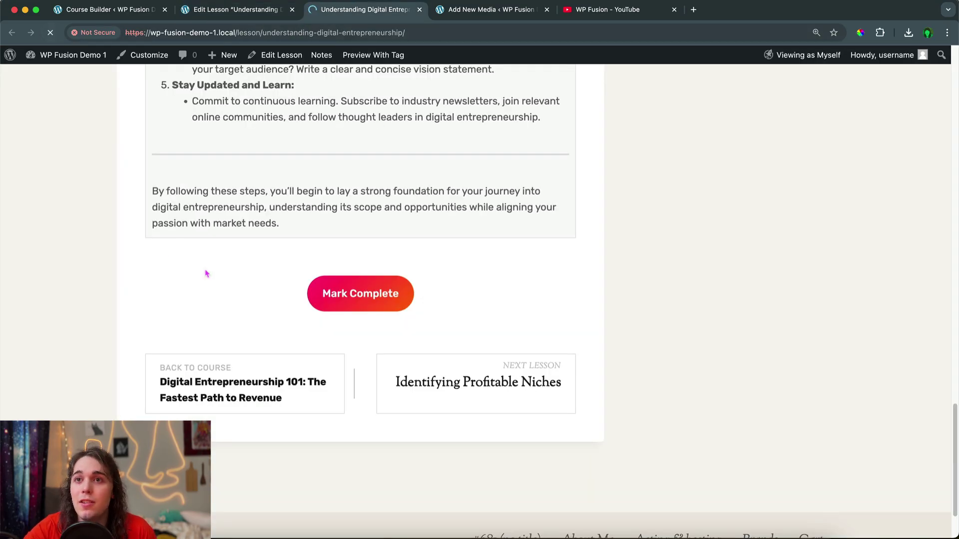
scroll(206, 272, up, 15)
scroll(205, 270, down, 8)
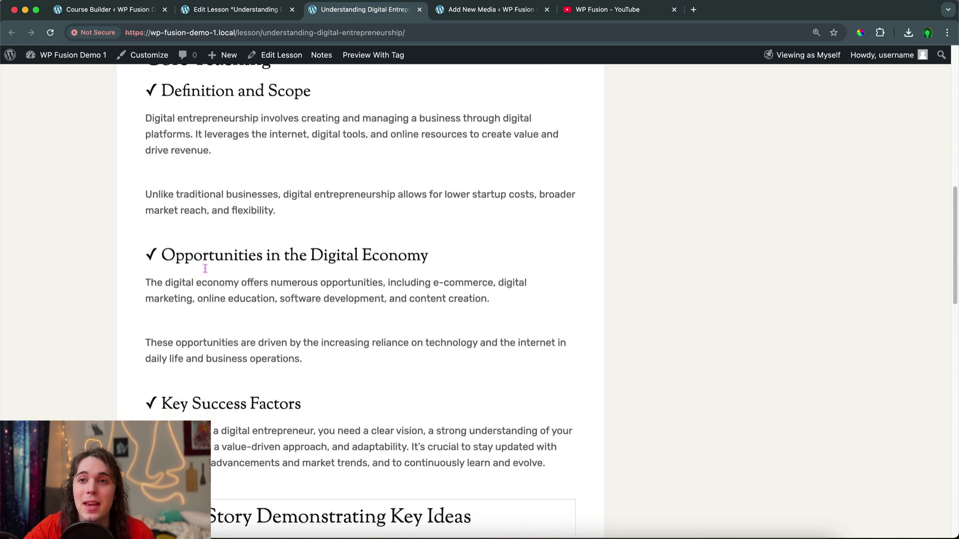
scroll(204, 269, down, 20)
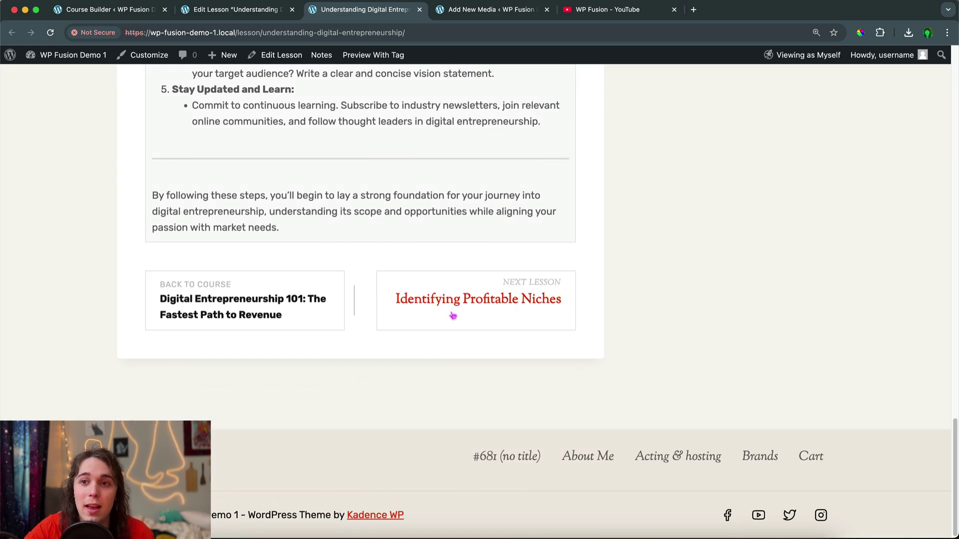
Insert a Buttons block into the lesson from the block library
click(239, 11)
scroll(295, 212, down, 5)
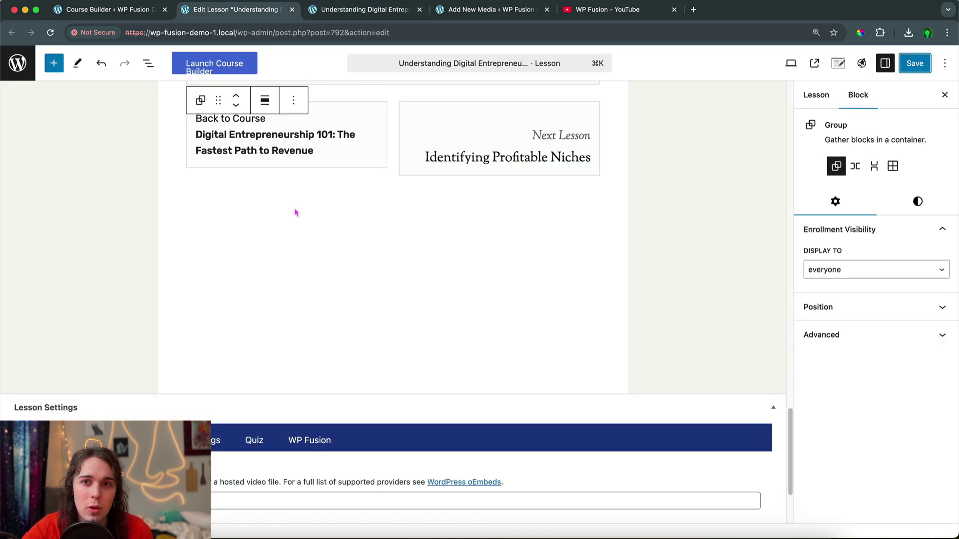
scroll(295, 212, up, 3)
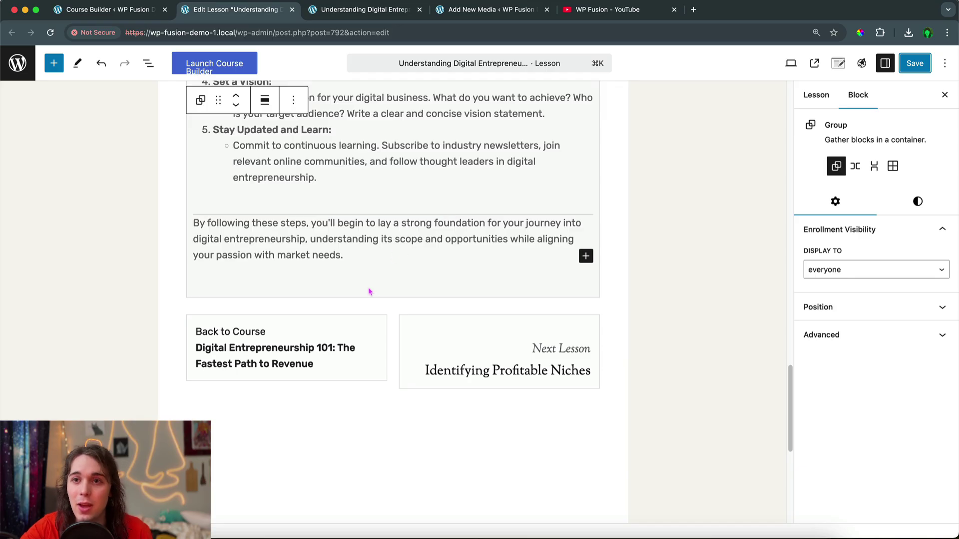
click(300, 327)
click(149, 63)
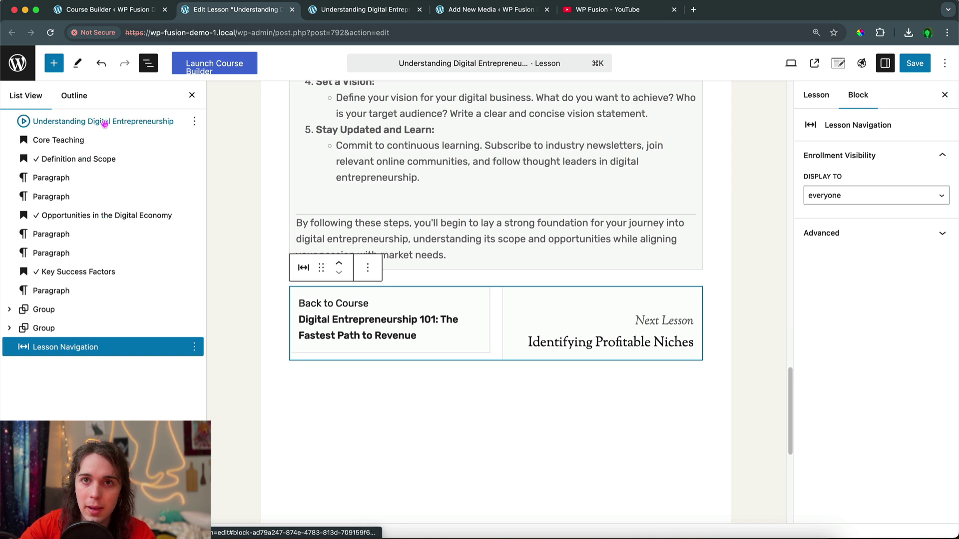
click(60, 70)
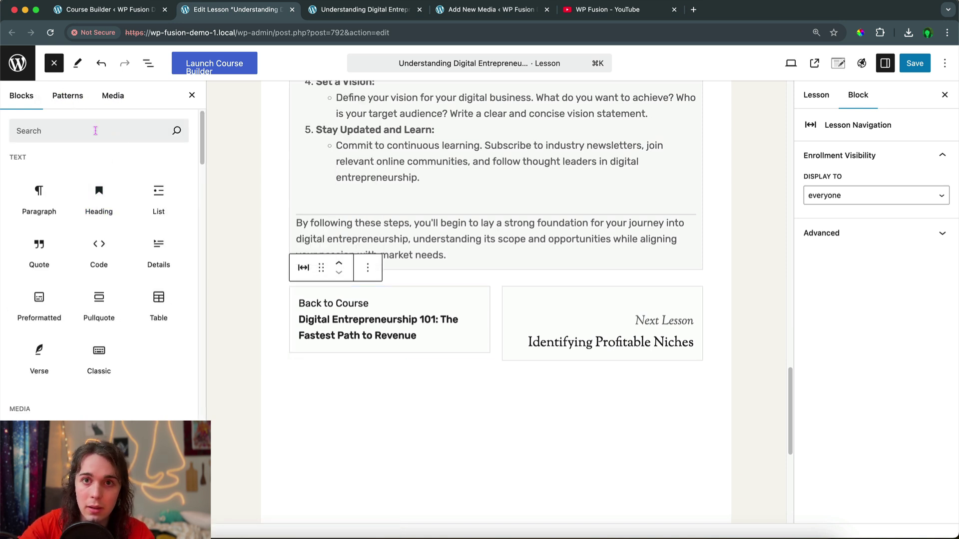
click(96, 132)
text(button)
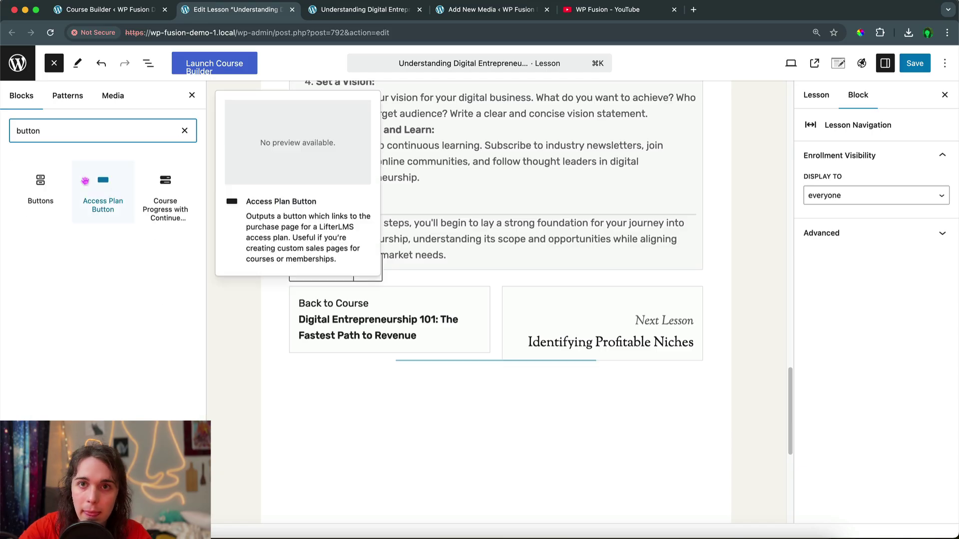
click(41, 180)
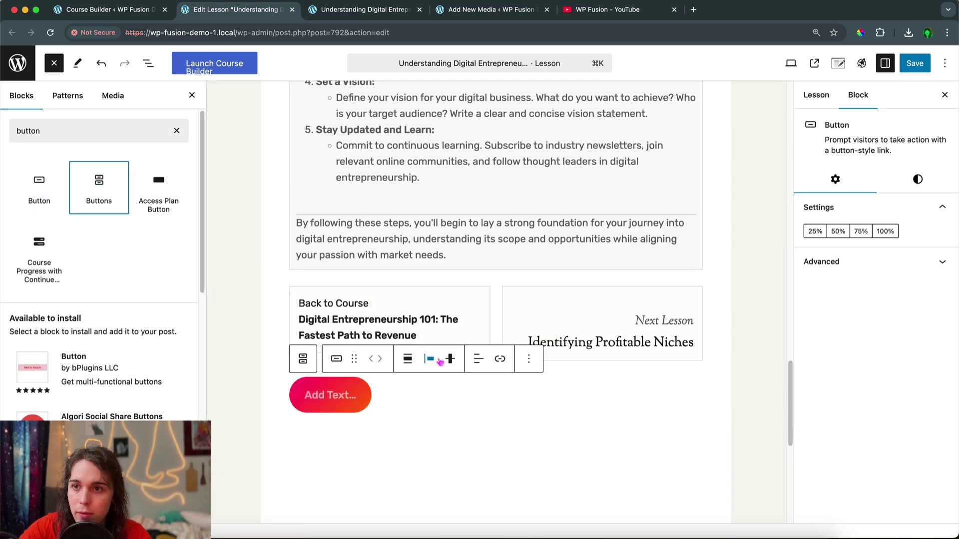
Move the Buttons block above Lesson Navigation and label it 'Move To Next Lesson'
click(148, 63)
click(60, 376)
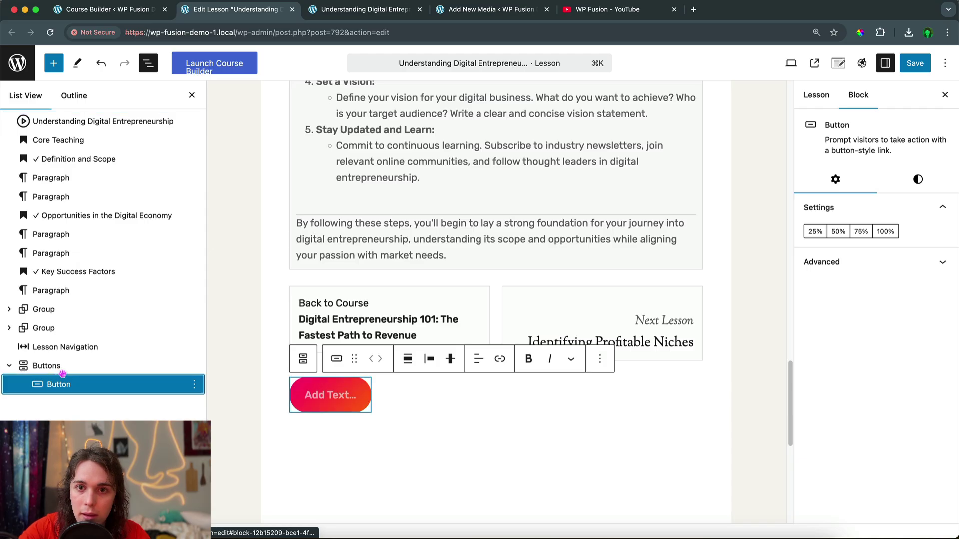
click(59, 370)
click(340, 356)
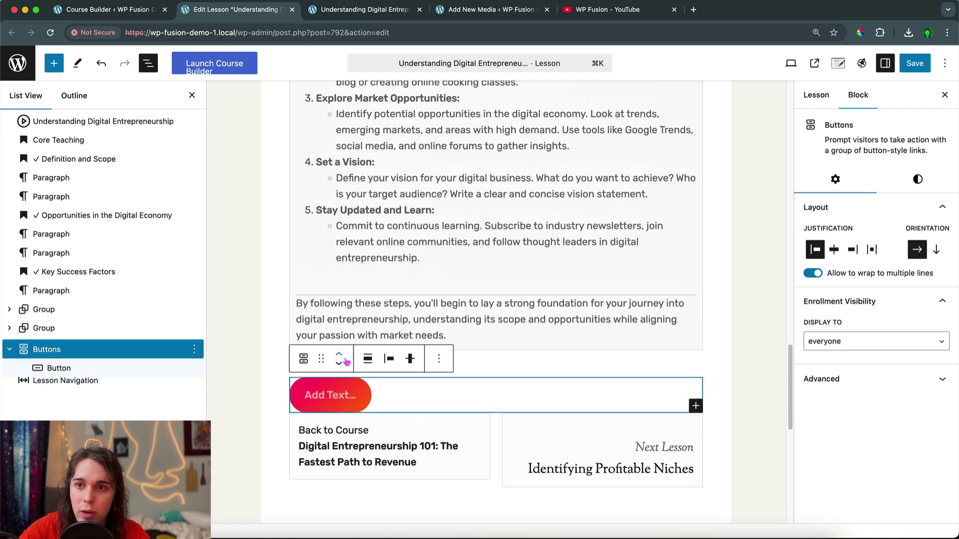
click(362, 407)
text(Move )
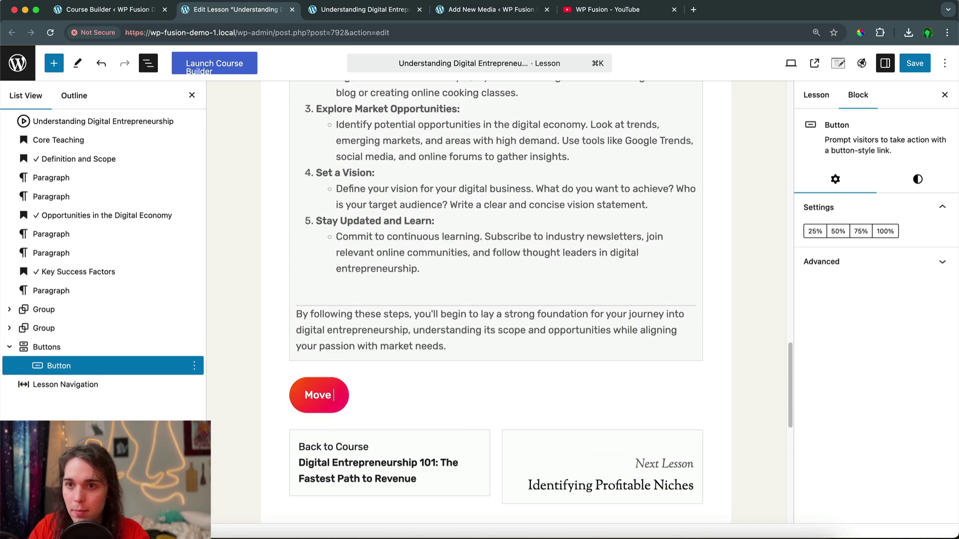
text(To Next Lesson)
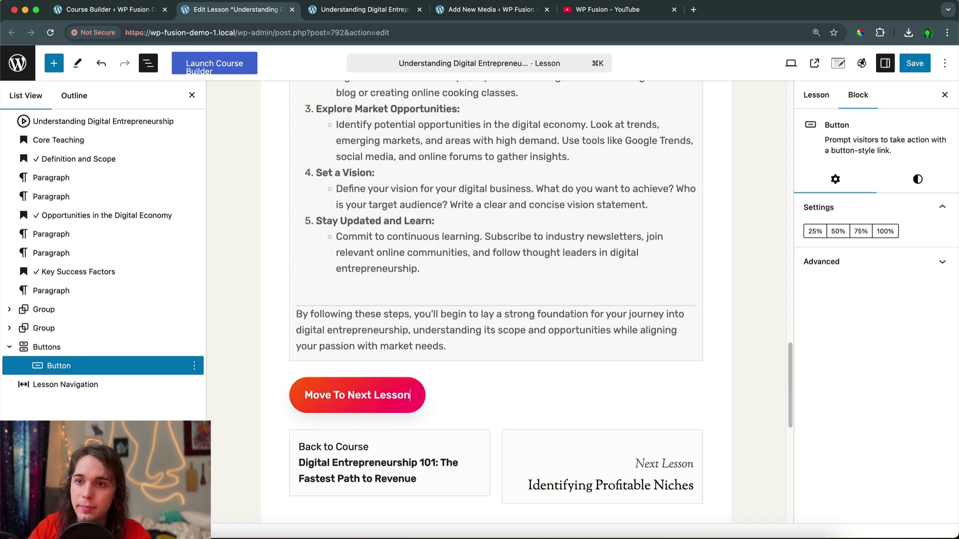
Link the button to the copied Identifying Profitable Niches lesson URL and save
click(350, 10)
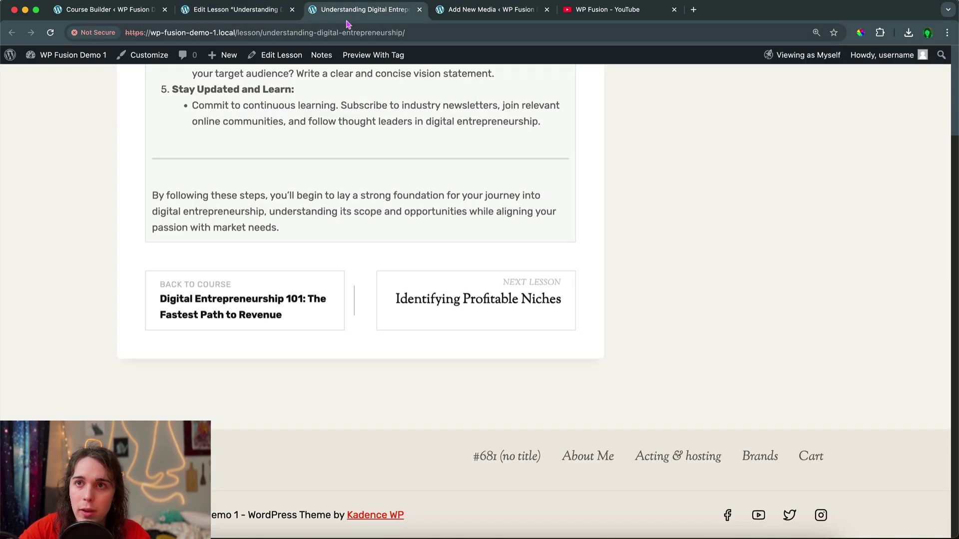
right_click(475, 307)
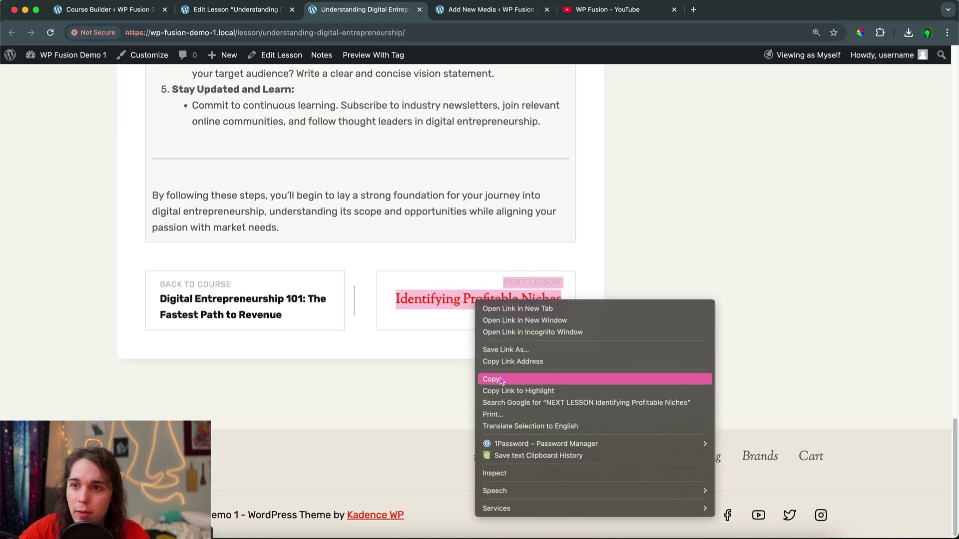
click(513, 361)
click(237, 13)
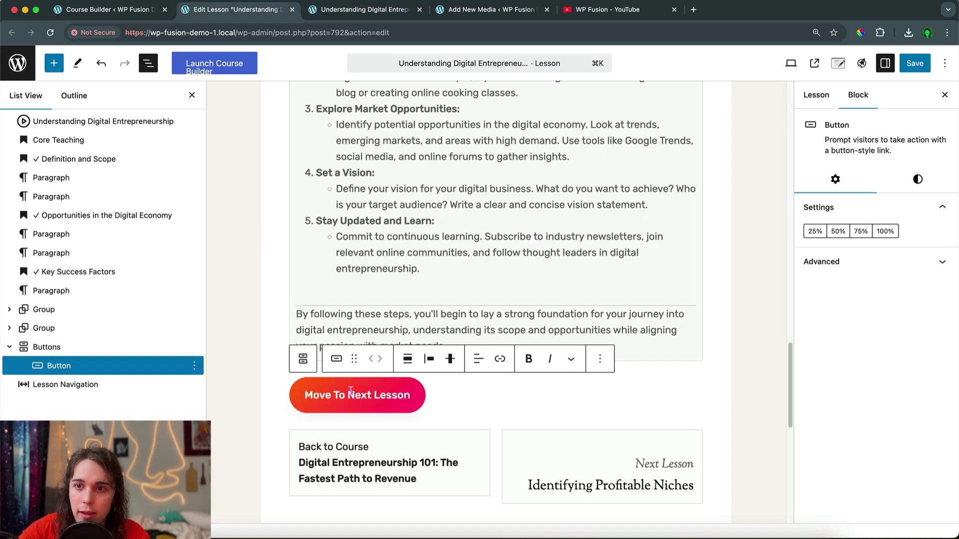
click(499, 359)
key(cmd+v)
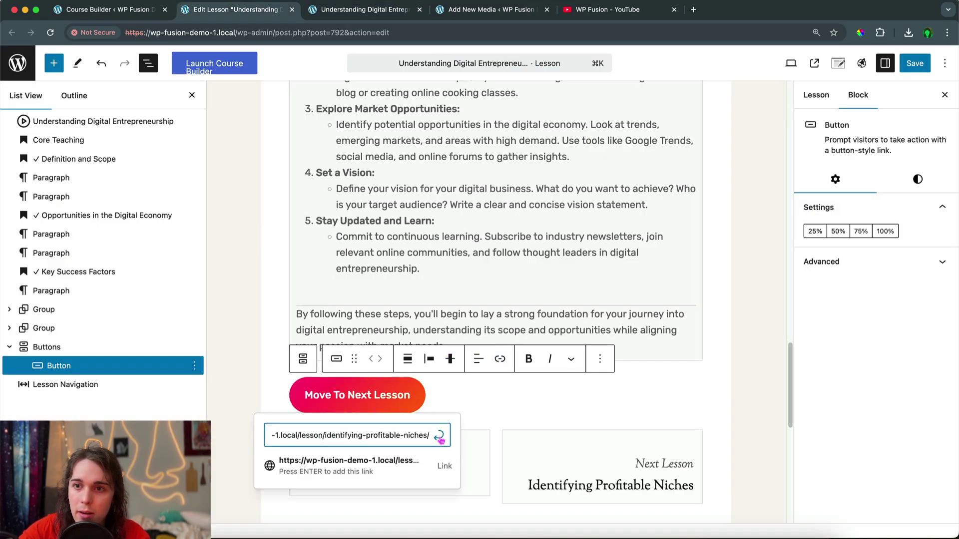
click(439, 437)
key(super+s)
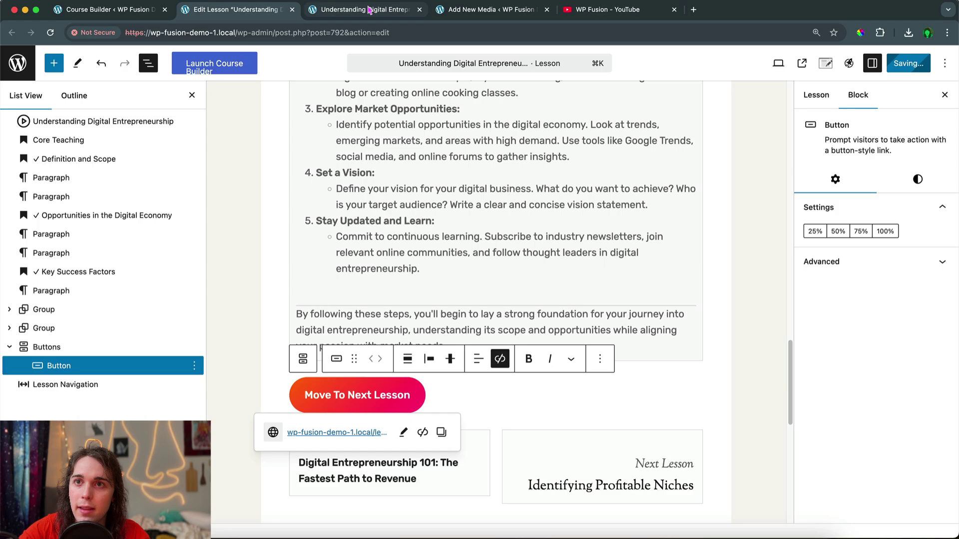
Reload the live lesson, view the Move To Next Lesson button, follow the lesson cards, then return to the builder
click(368, 10)
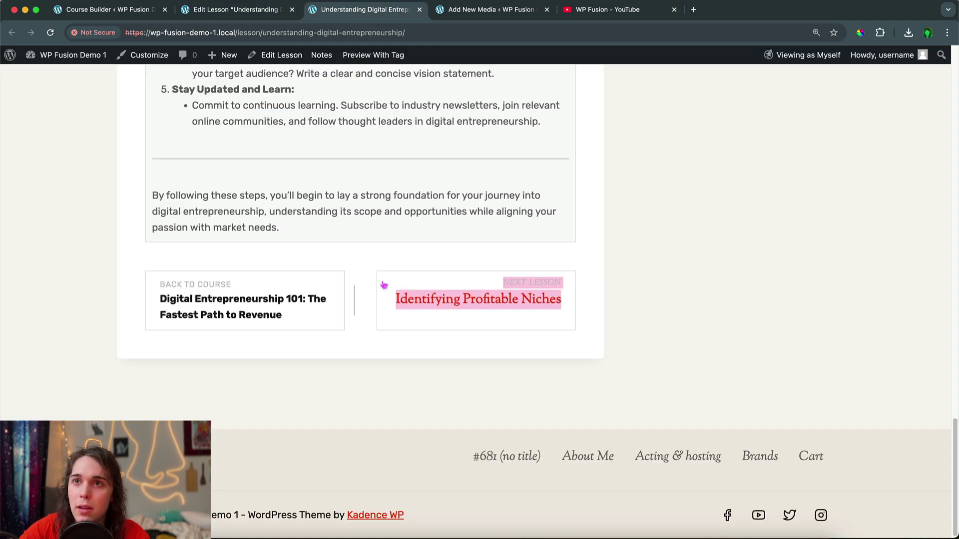
key(super+r)
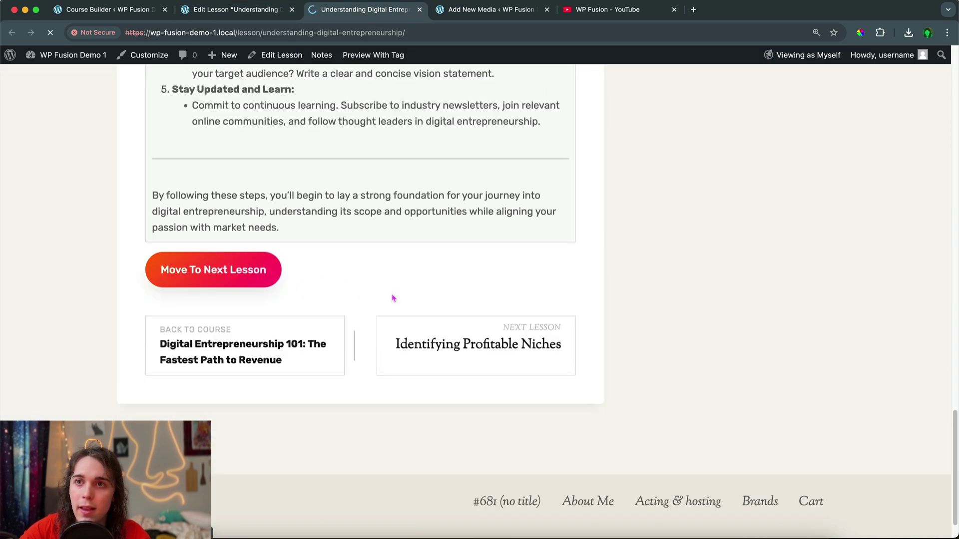
scroll(393, 299, down, 15)
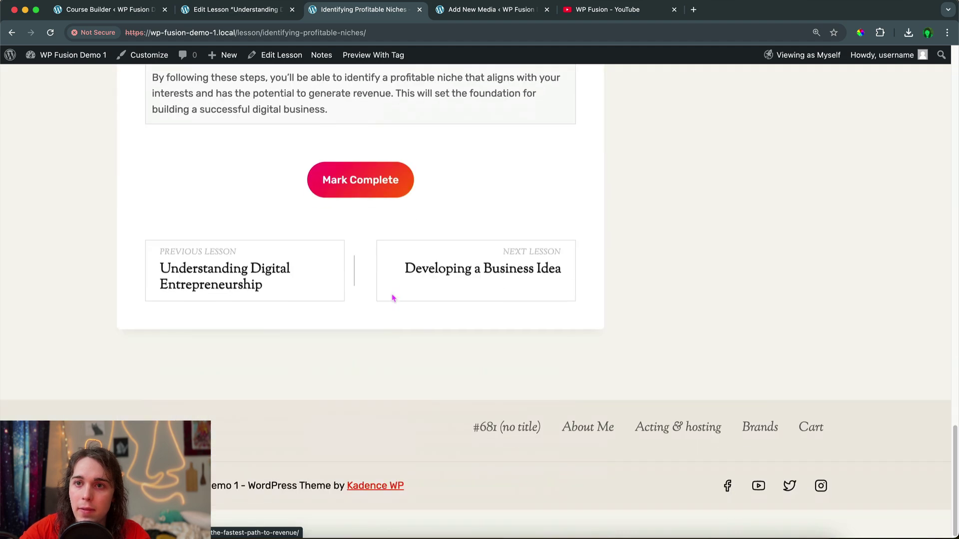
click(228, 305)
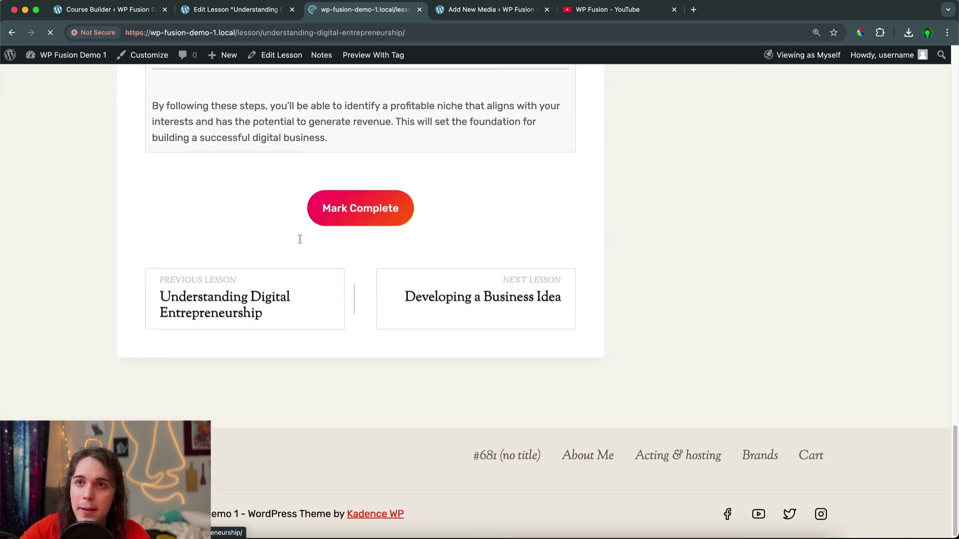
scroll(305, 260, down, 5)
scroll(320, 249, down, 8)
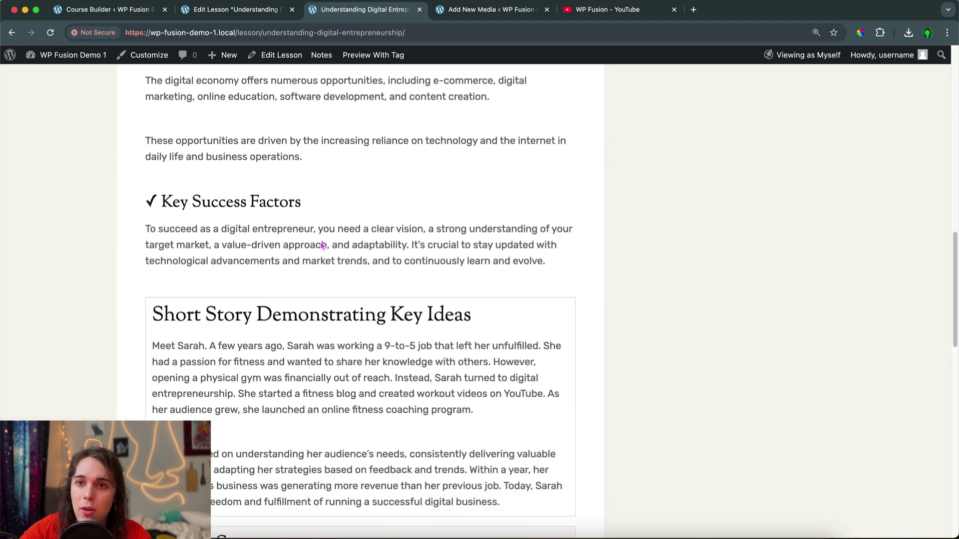
scroll(322, 246, down, 15)
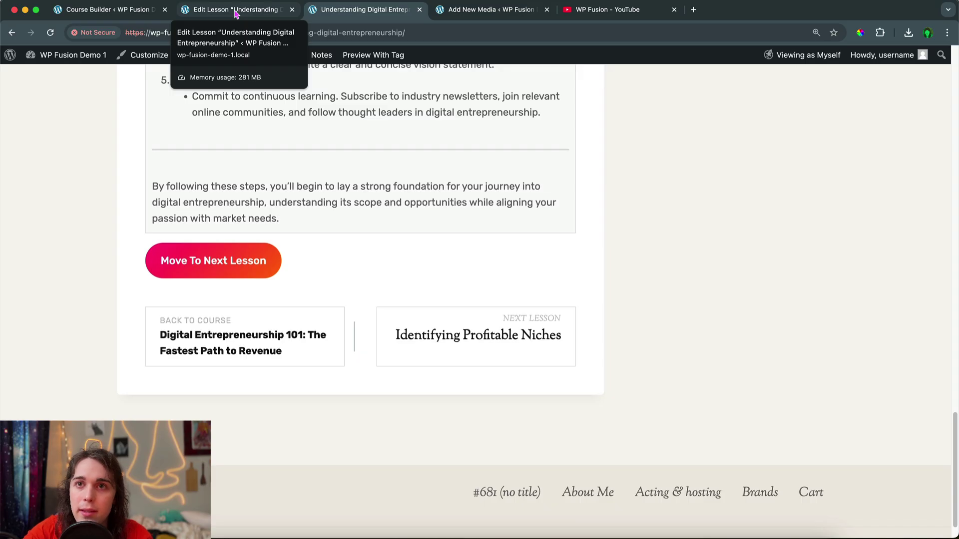
click(124, 10)
Select and delete the Start, 100%, 50% and 15% FluentCRM tags, then return to the lesson
mouse_move(70, 55)
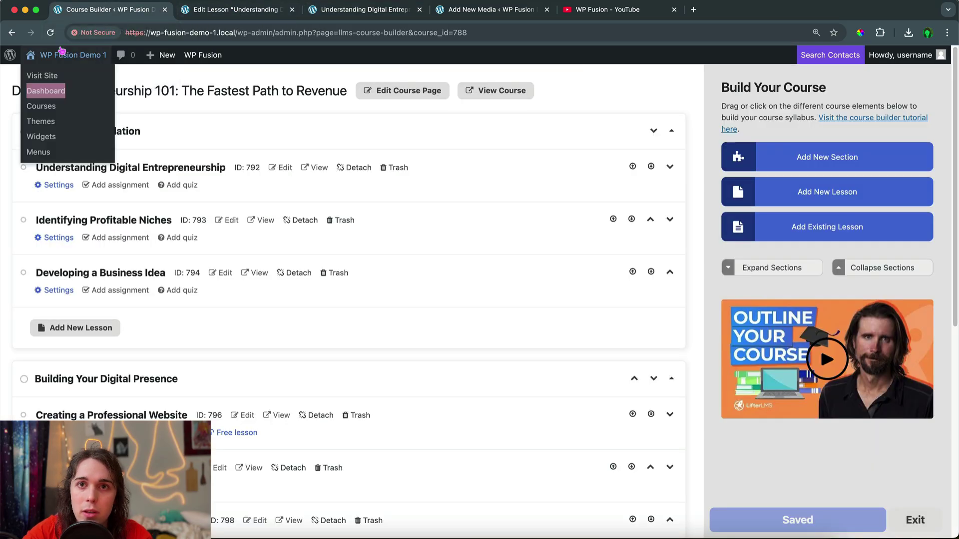
click(64, 92)
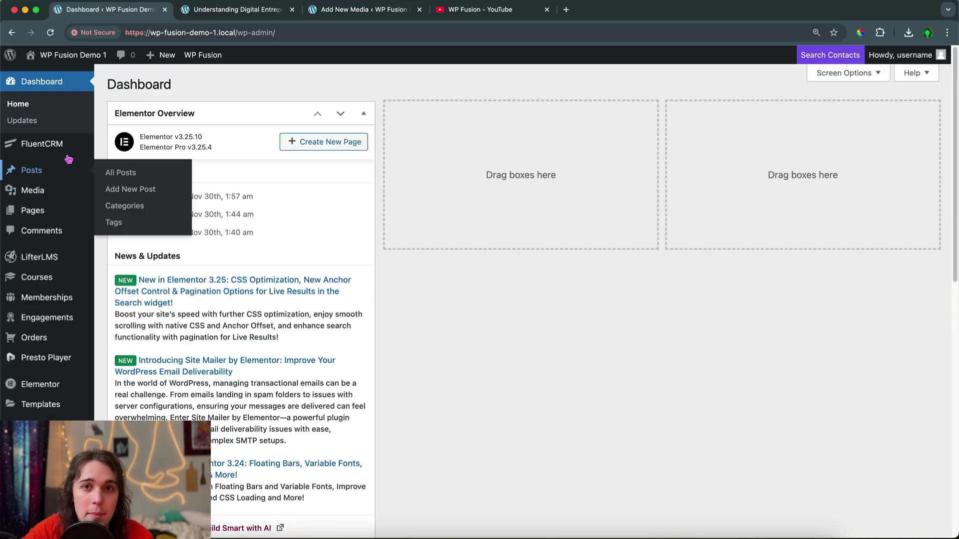
mouse_move(64, 150)
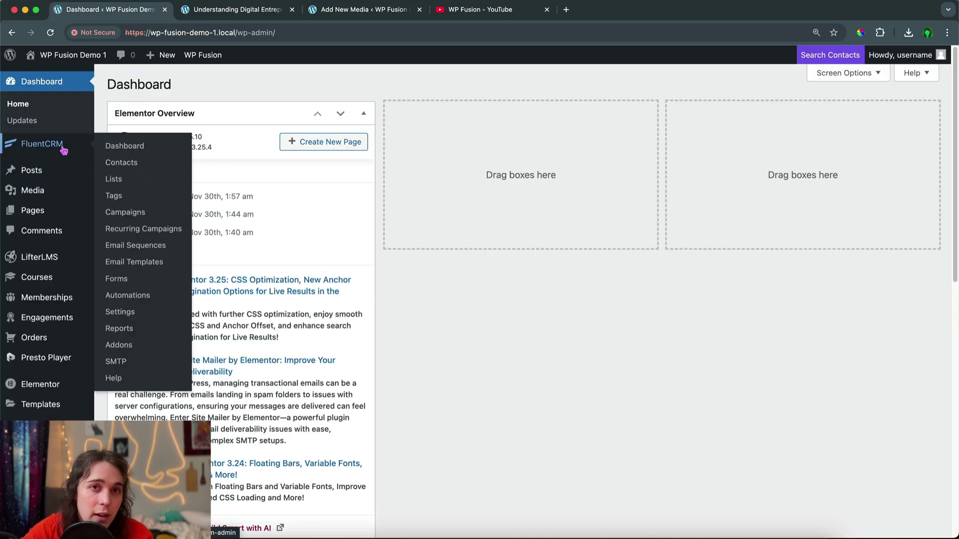
click(127, 202)
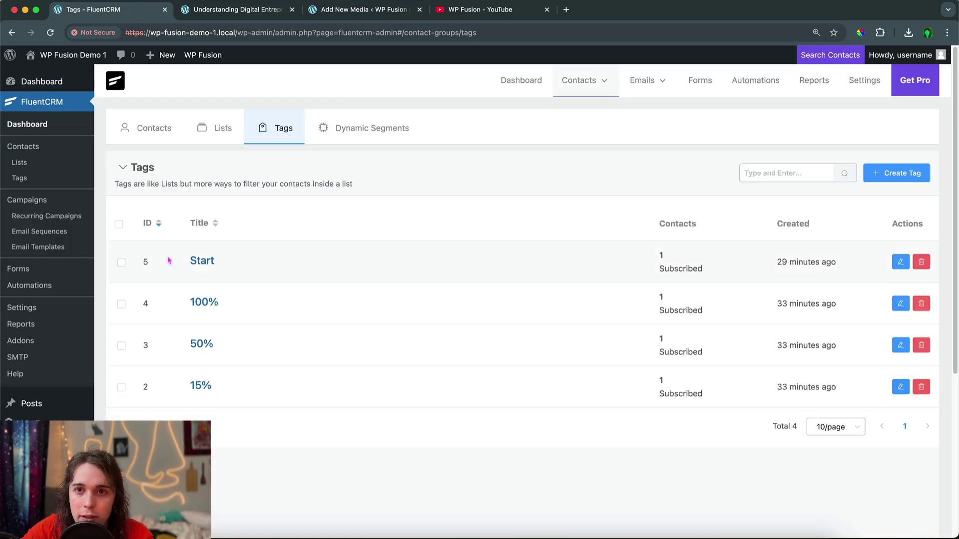
click(119, 224)
click(153, 210)
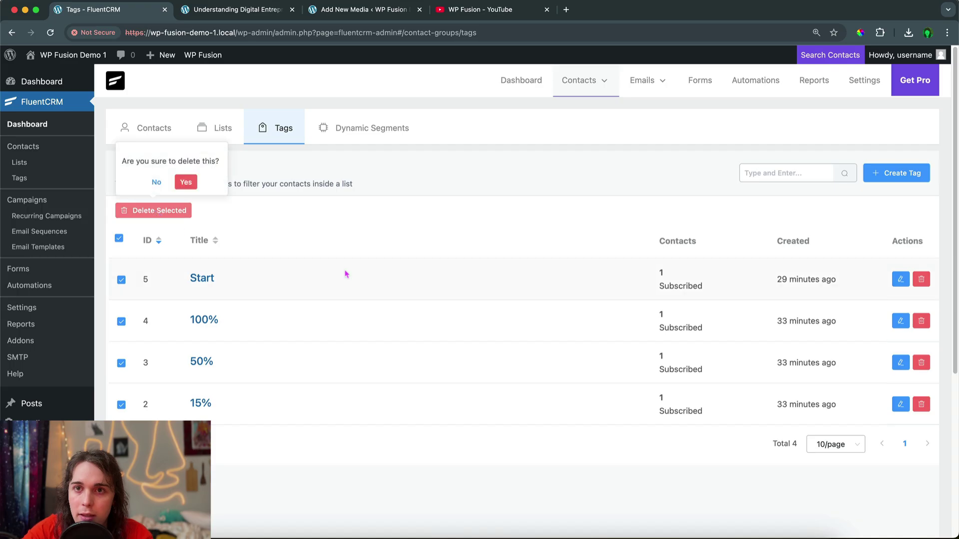
click(186, 182)
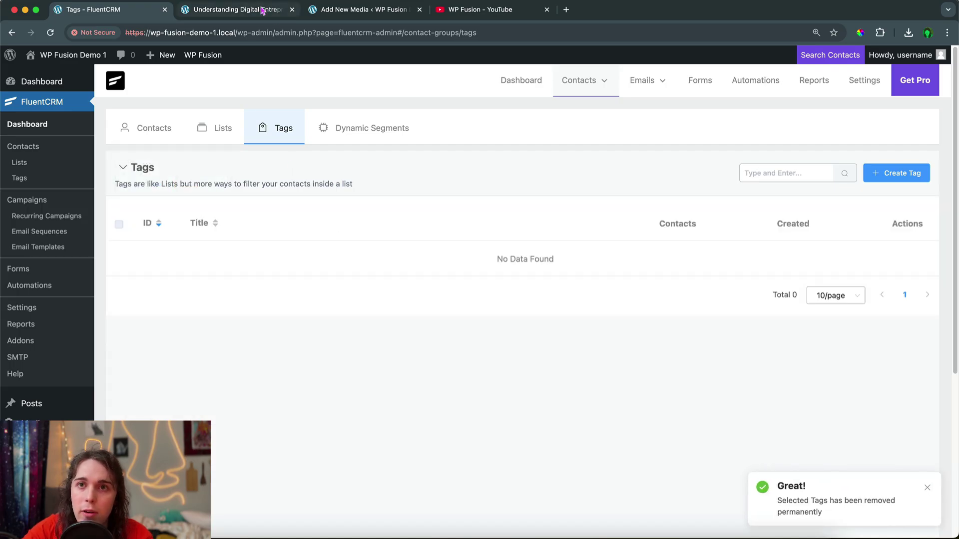
click(243, 4)
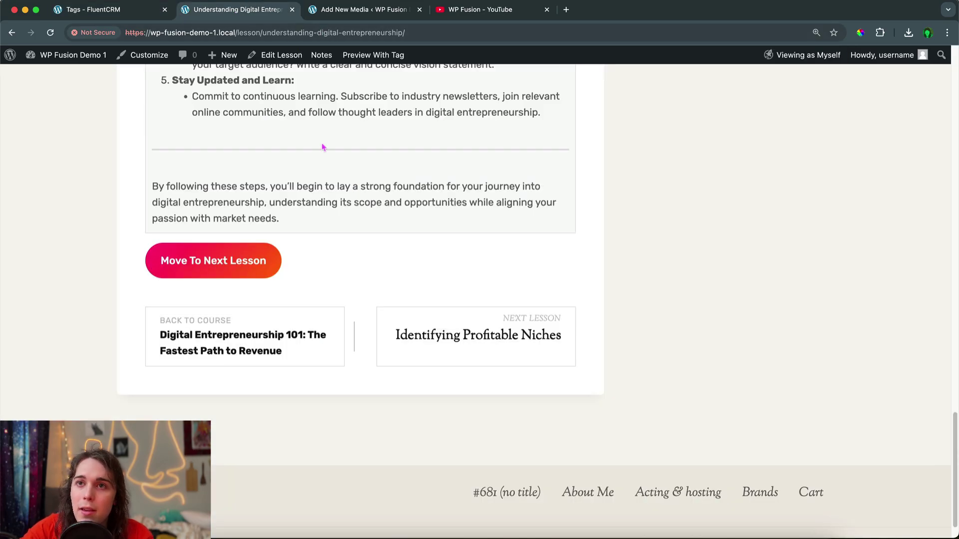
Start a new FluentCRM tag and enter 'Completed' as the start of its title
scroll(321, 145, up, 10)
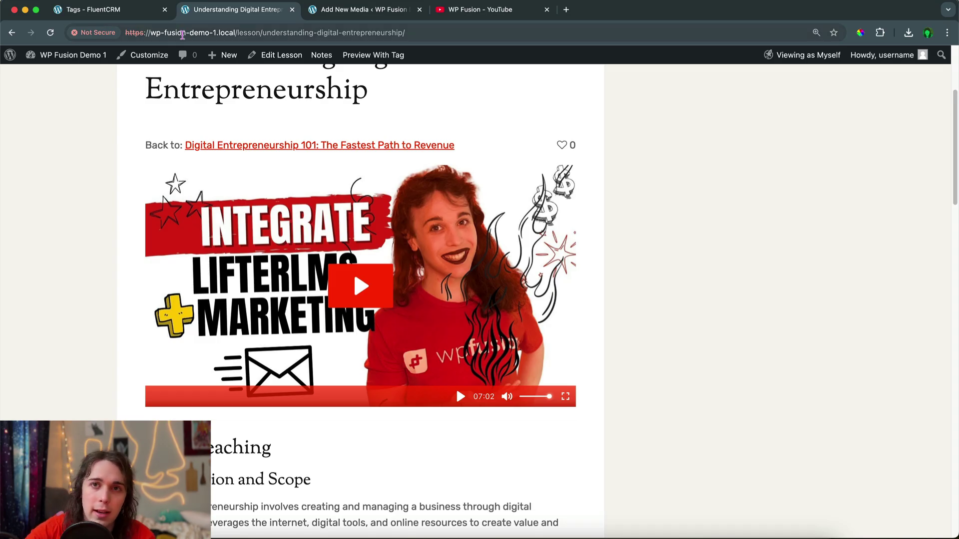
click(142, 11)
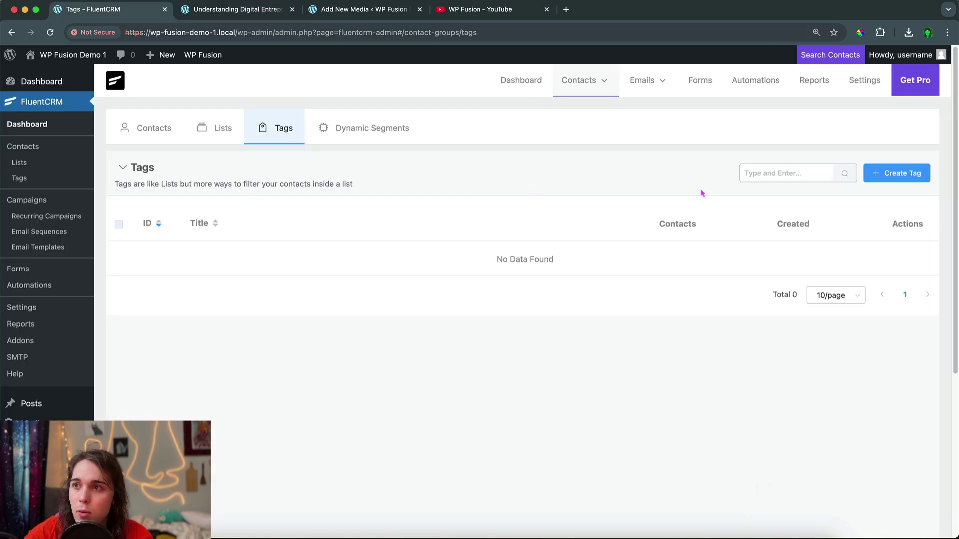
click(897, 173)
click(290, 133)
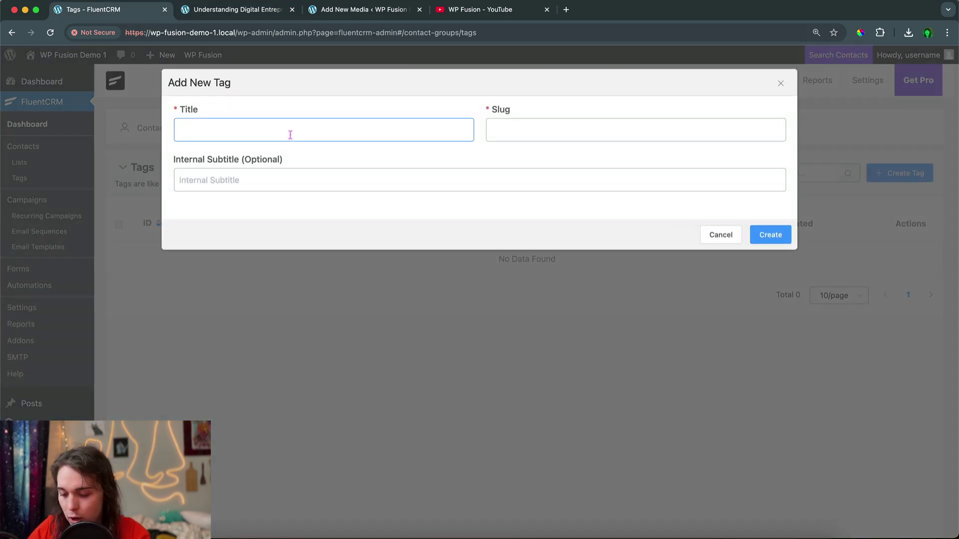
text(Completed)
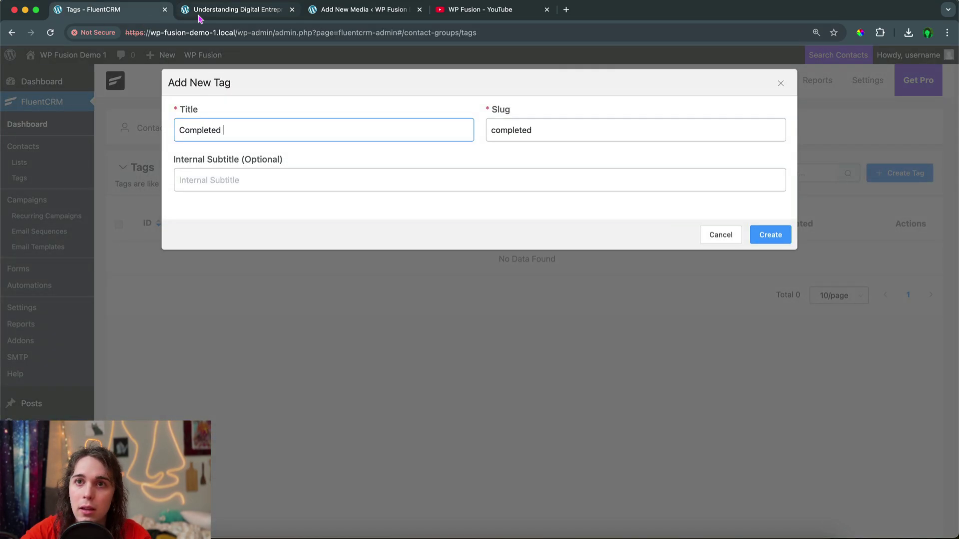
Append the lesson title 'Understanding Digital Entrepreneurship' to the tag title and create the tag
click(199, 15)
scroll(317, 108, up, 1)
double_click(316, 107)
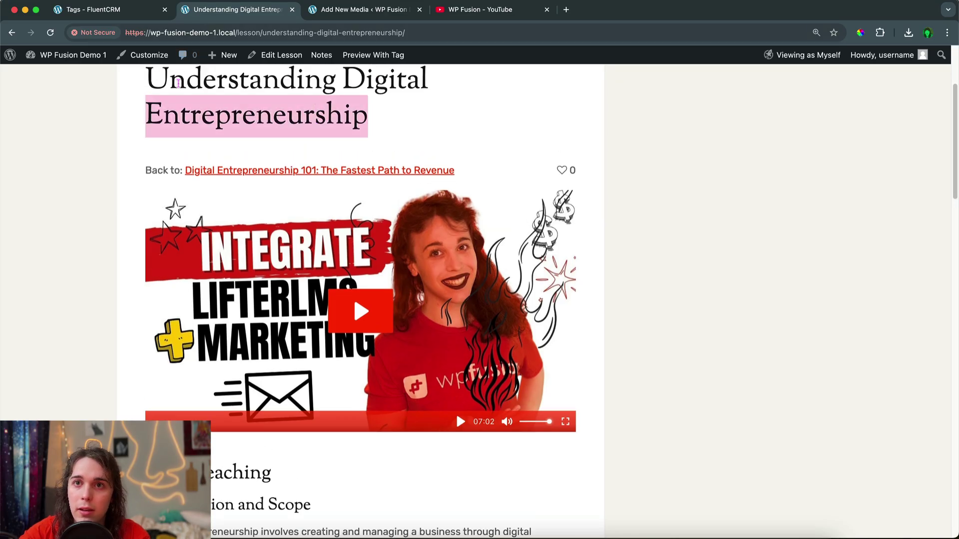
drag(178, 83, 178, 82)
key(super+c)
click(136, 17)
key(super+v)
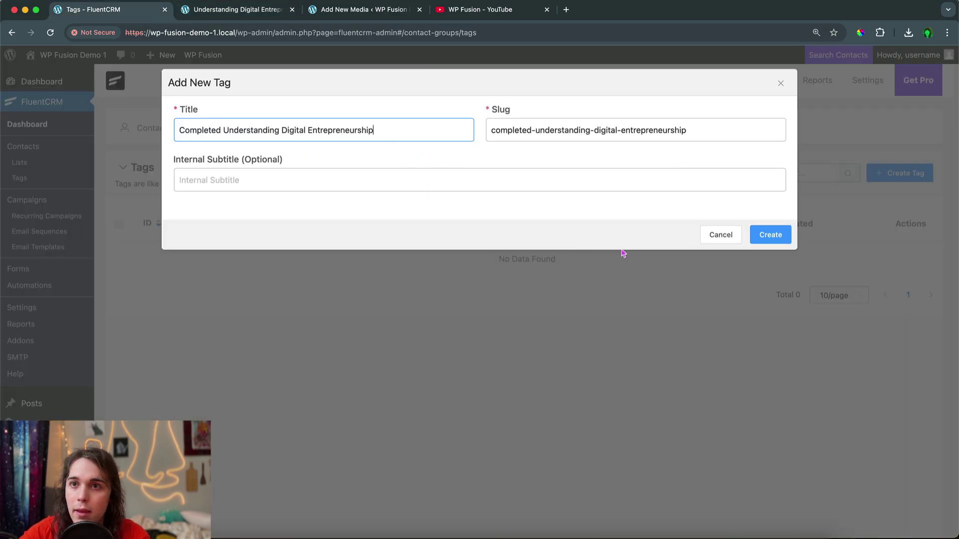
click(770, 234)
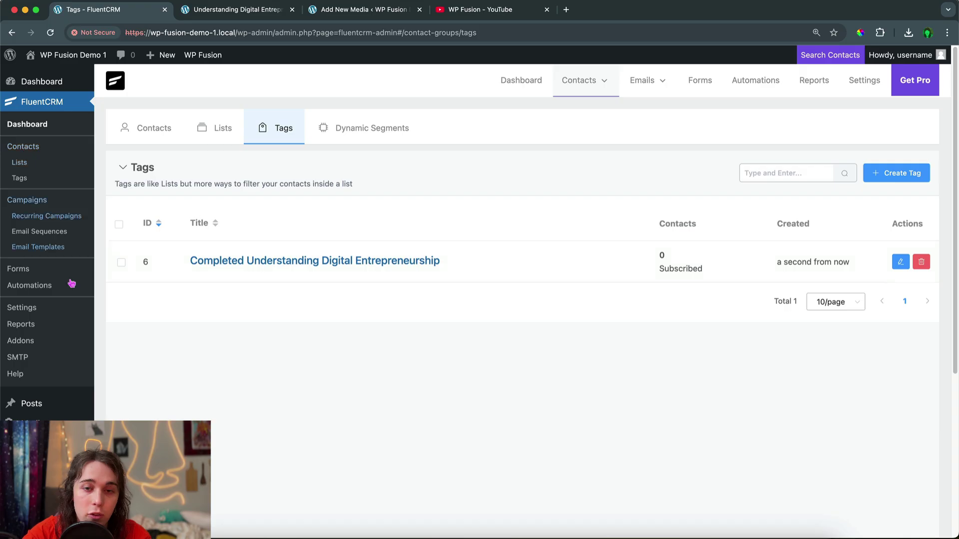
scroll(76, 320, down, 5)
Open the Understanding Digital Entrepreneurship video from the Presto Player Media Hub and select its block
mouse_move(49, 377)
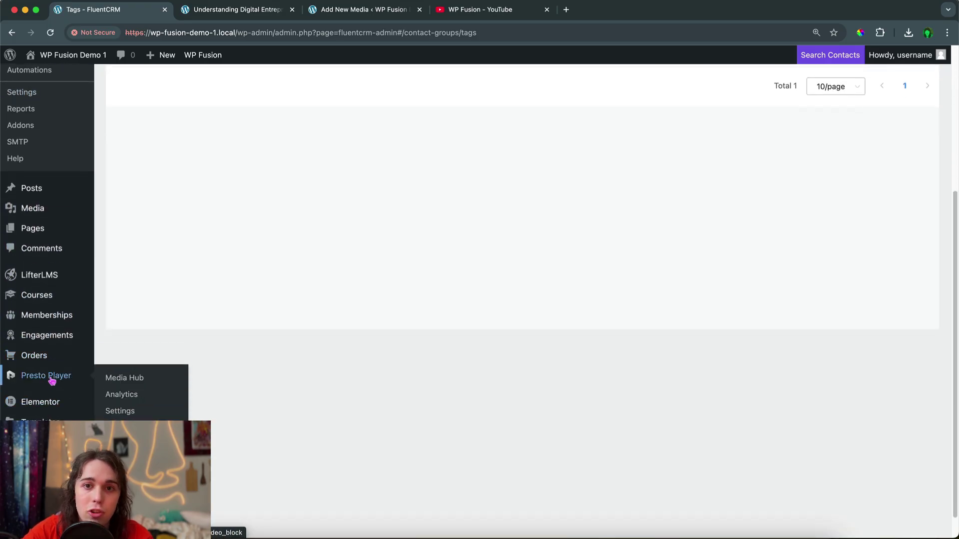
click(119, 377)
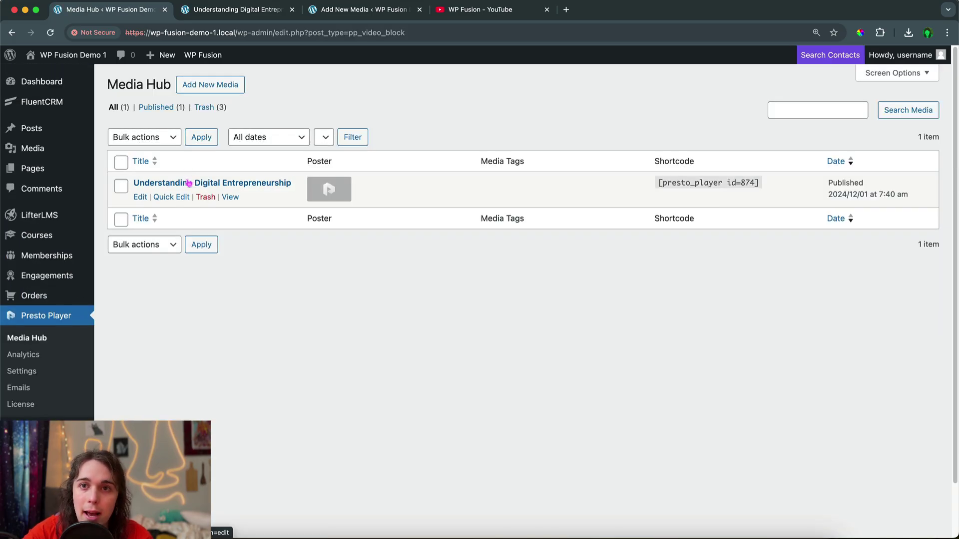
click(192, 182)
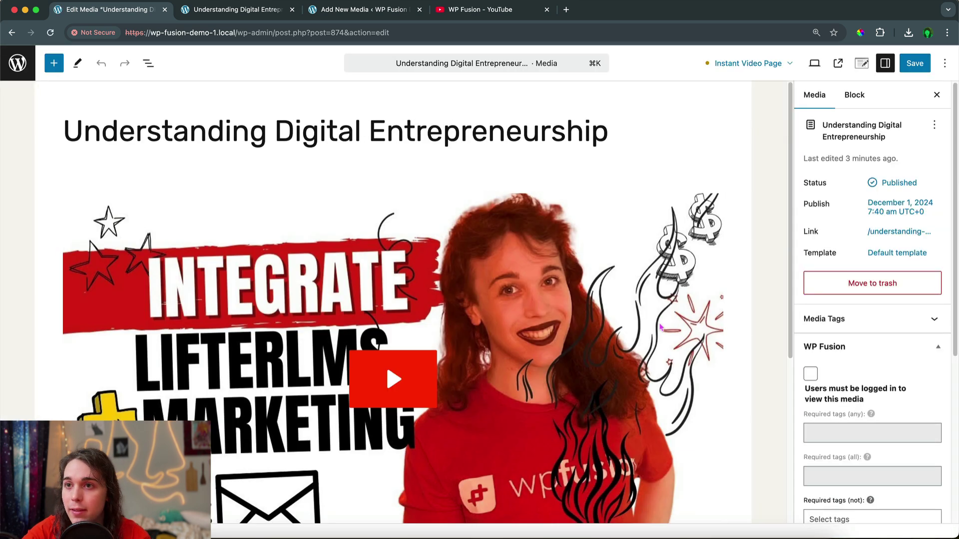
scroll(871, 350, down, 3)
click(695, 290)
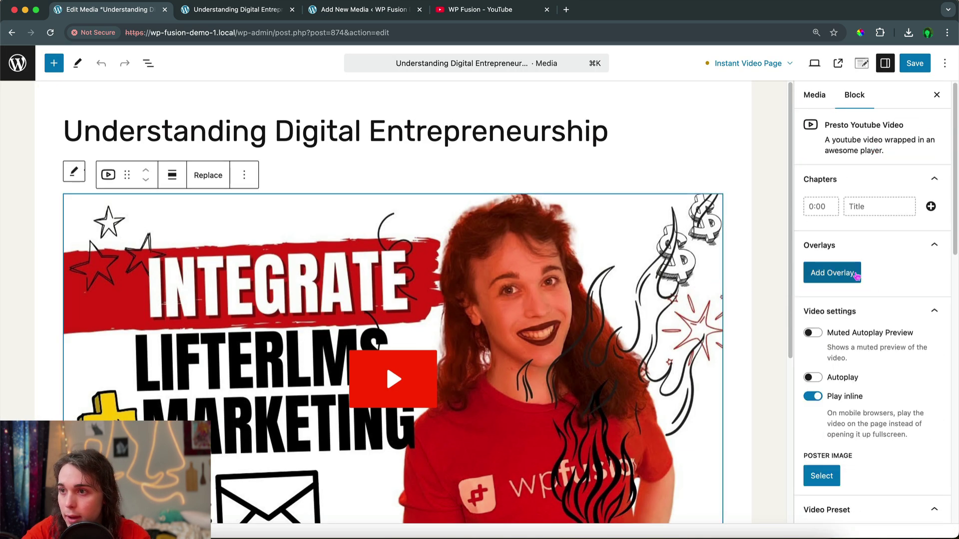
scroll(856, 276, down, 3)
scroll(856, 276, up, 1)
scroll(855, 276, down, 2)
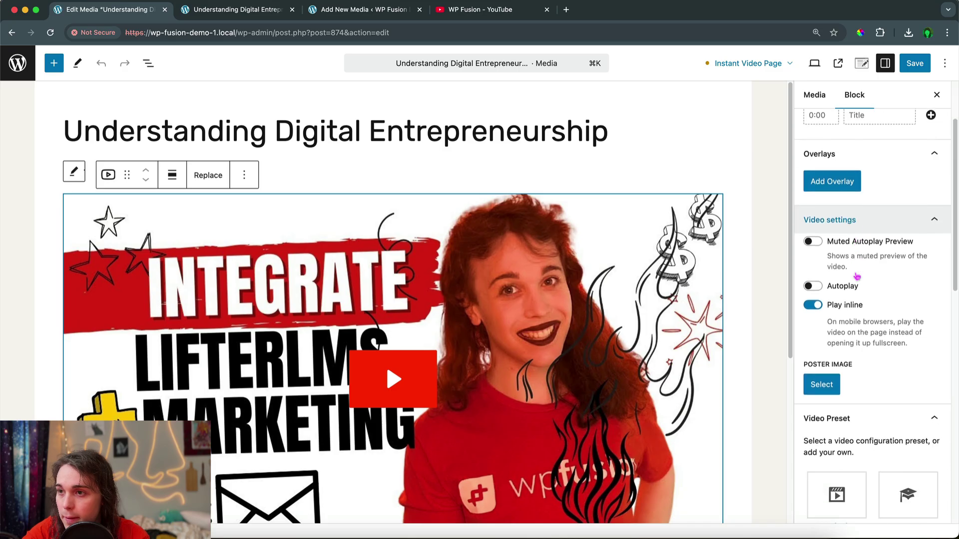
scroll(856, 276, up, 4)
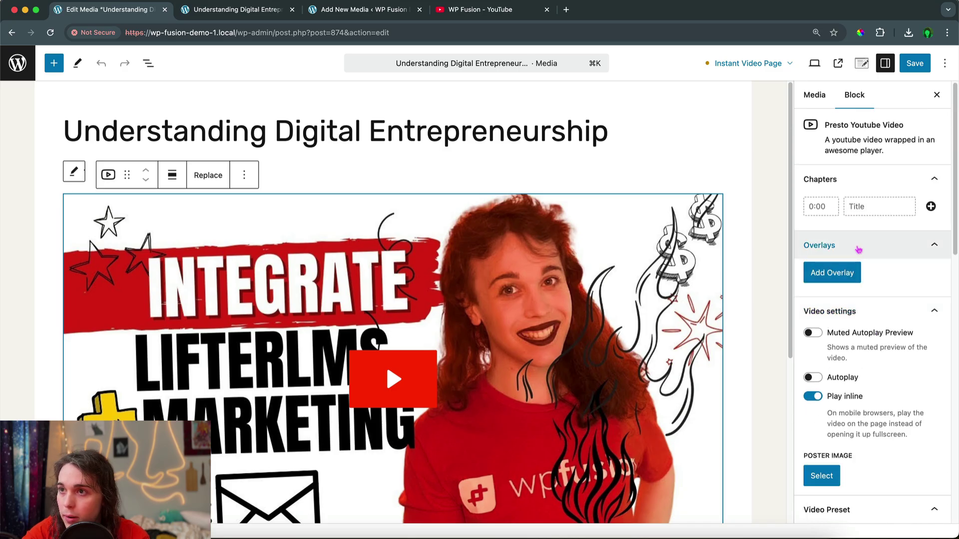
scroll(860, 249, down, 12)
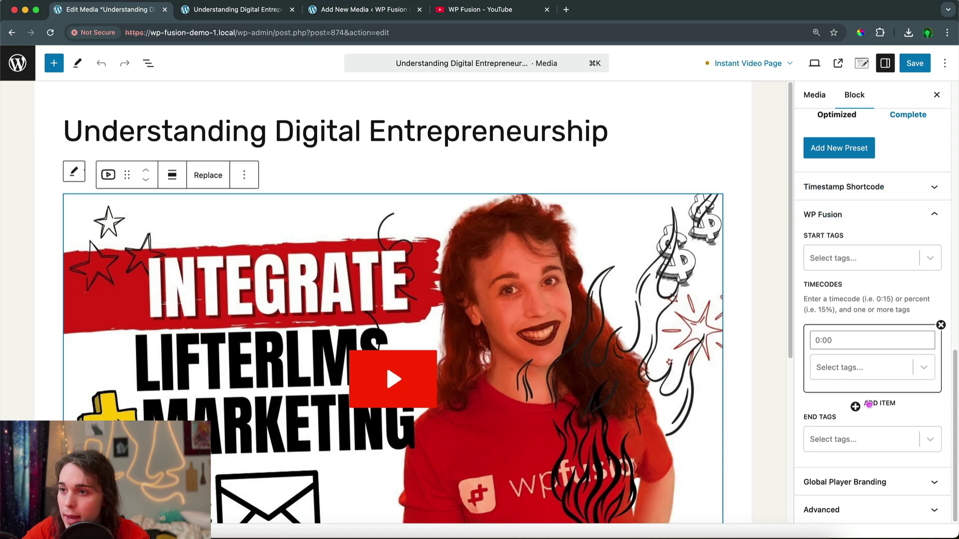
Set the WP Fusion end tag to Completed Understanding Digital Entrepreneurship, save, and return to Media Hub
click(831, 444)
click(831, 468)
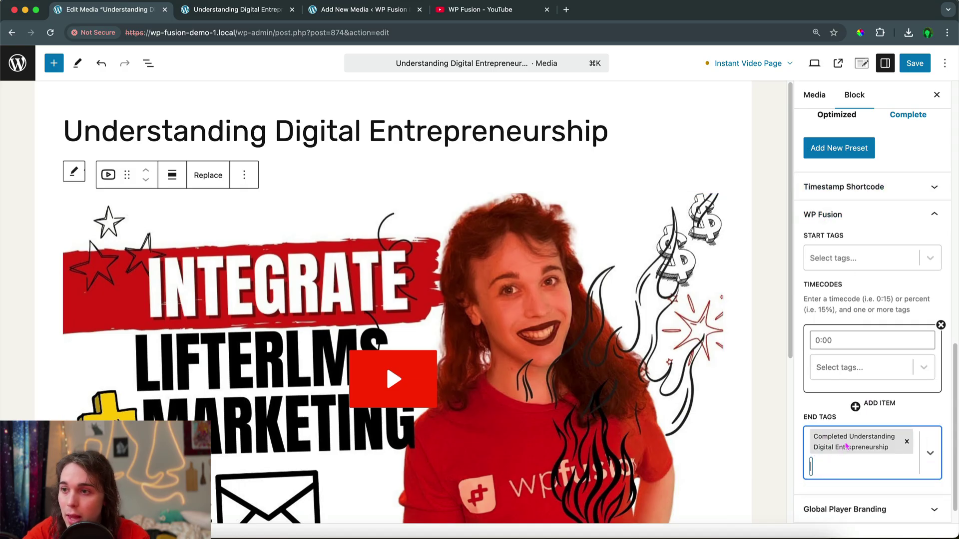
key(super+s)
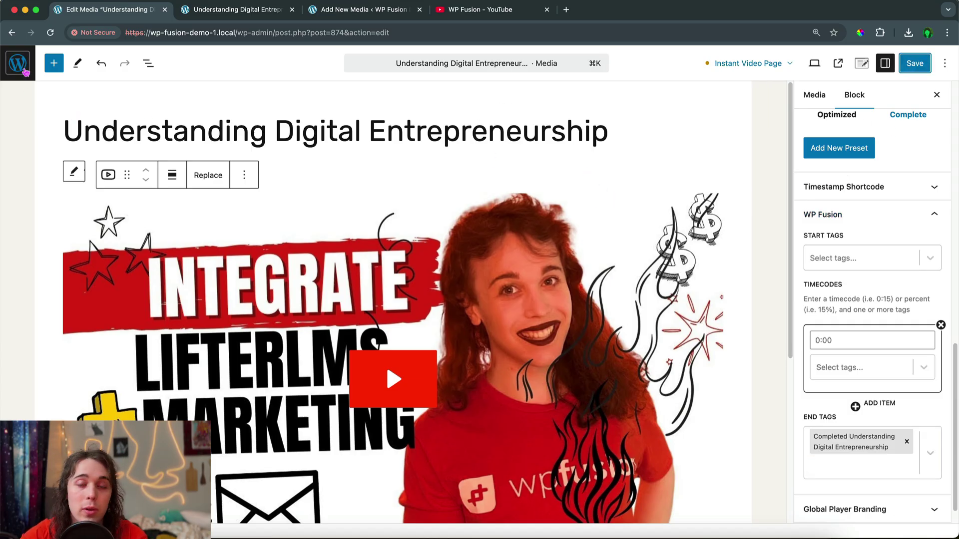
scroll(319, 365, down, 3)
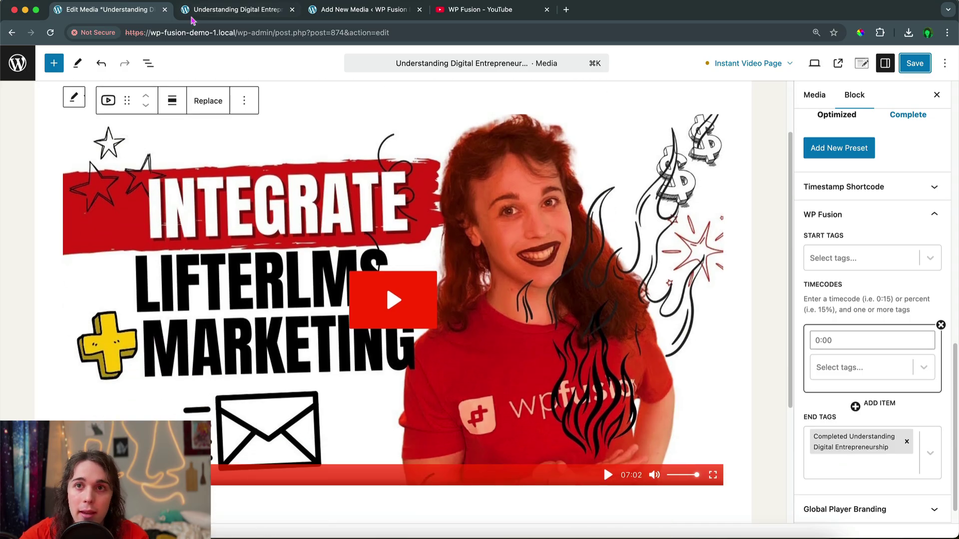
key(super+r)
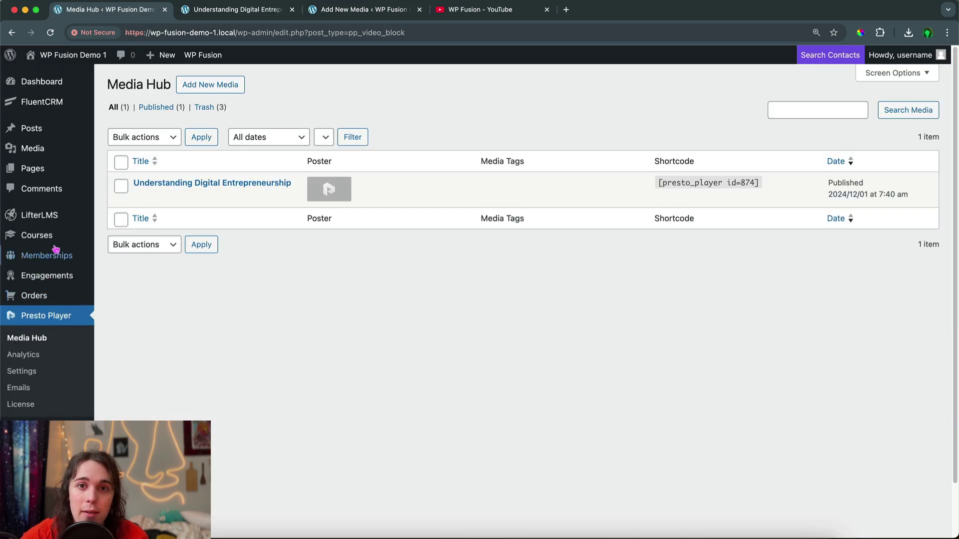
Open the Digital Entrepreneurship 101 course builder and edit the Identifying Profitable Niches lesson
mouse_move(75, 237)
click(162, 242)
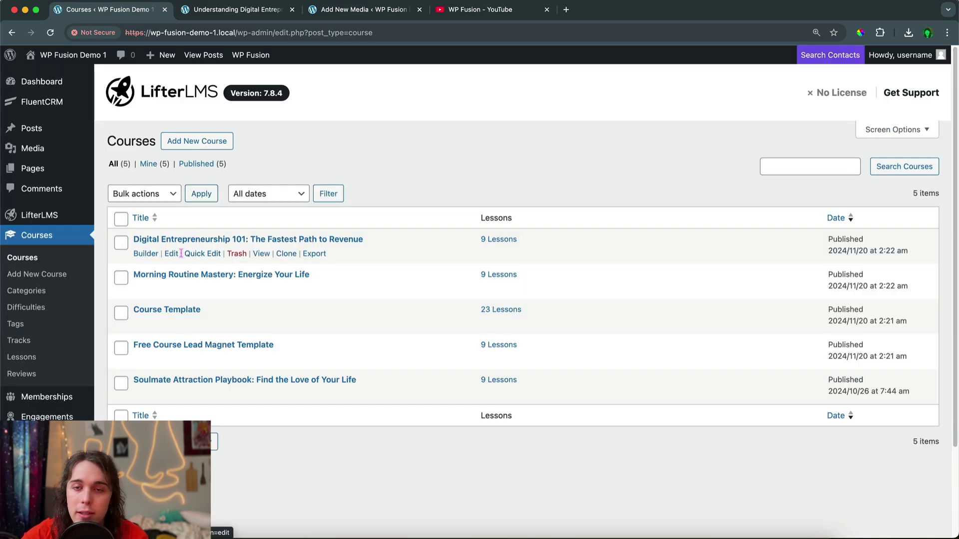
mouse_move(70, 158)
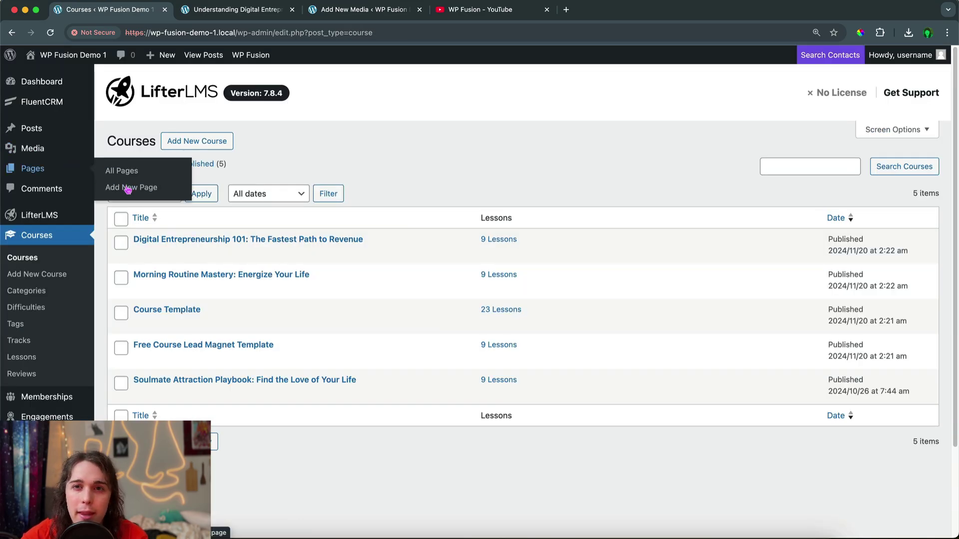
mouse_move(182, 252)
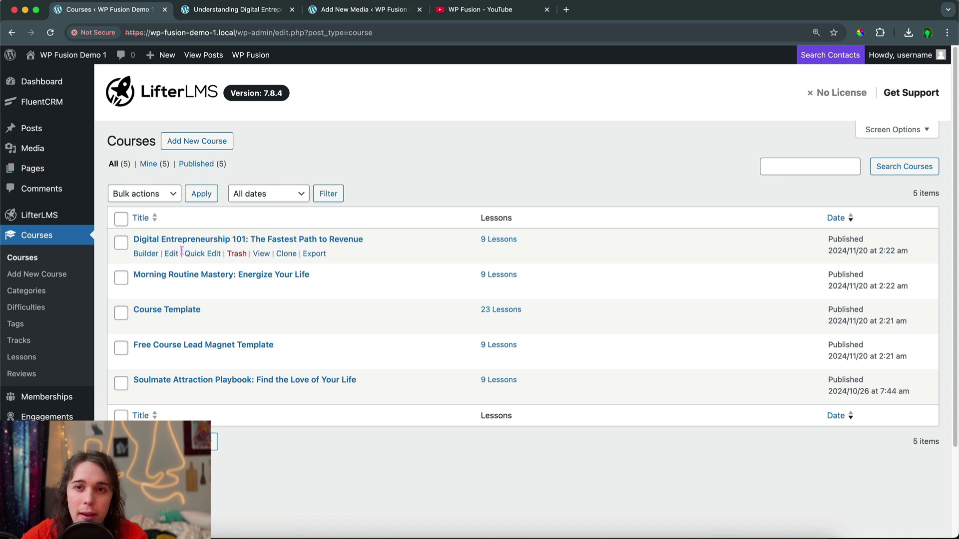
click(145, 254)
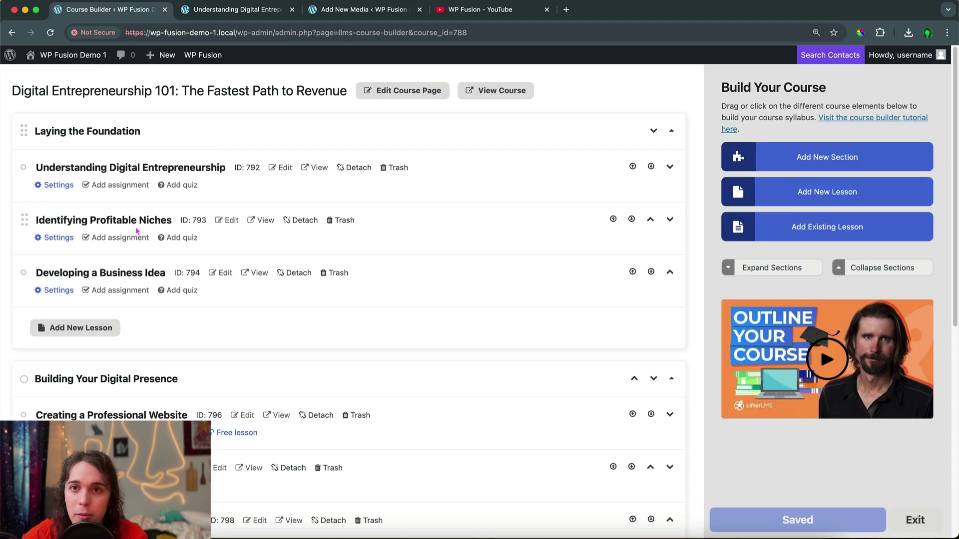
click(140, 224)
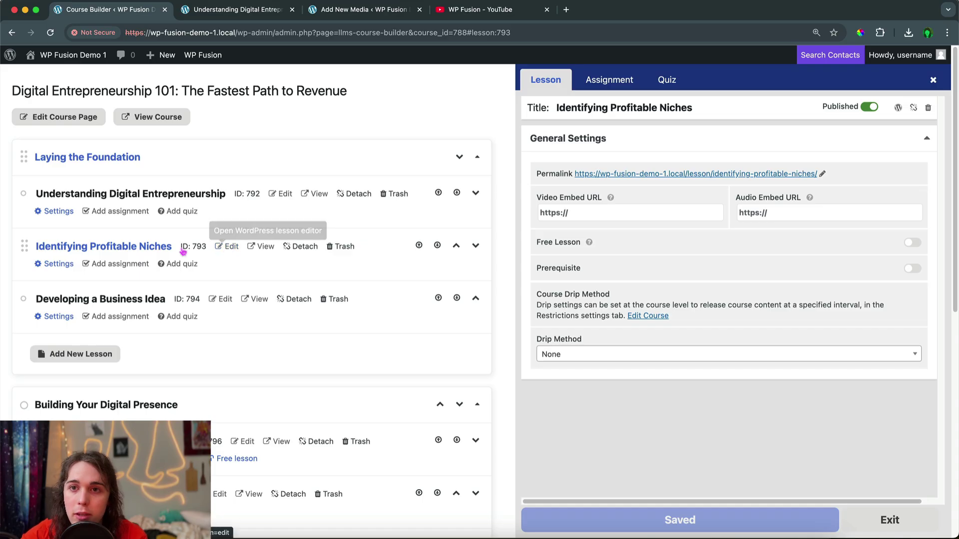
click(227, 250)
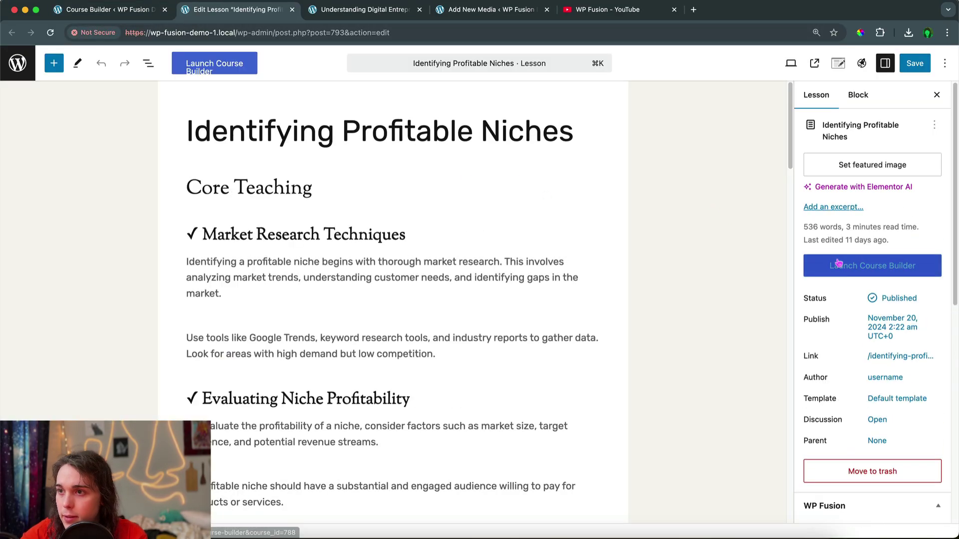
Turn on the WP Fusion 'Users must be logged in' requirement for the lesson
scroll(838, 263, down, 7)
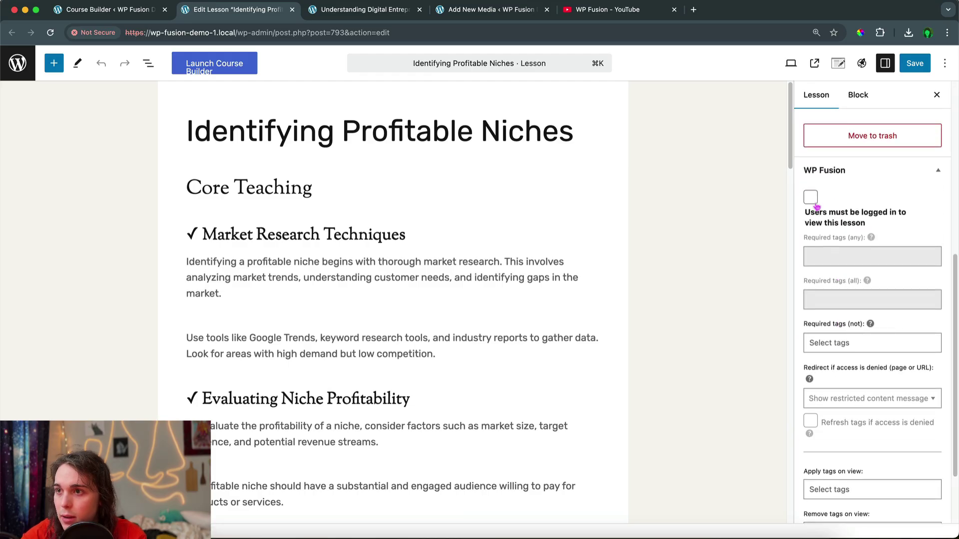
click(811, 198)
click(823, 219)
click(811, 206)
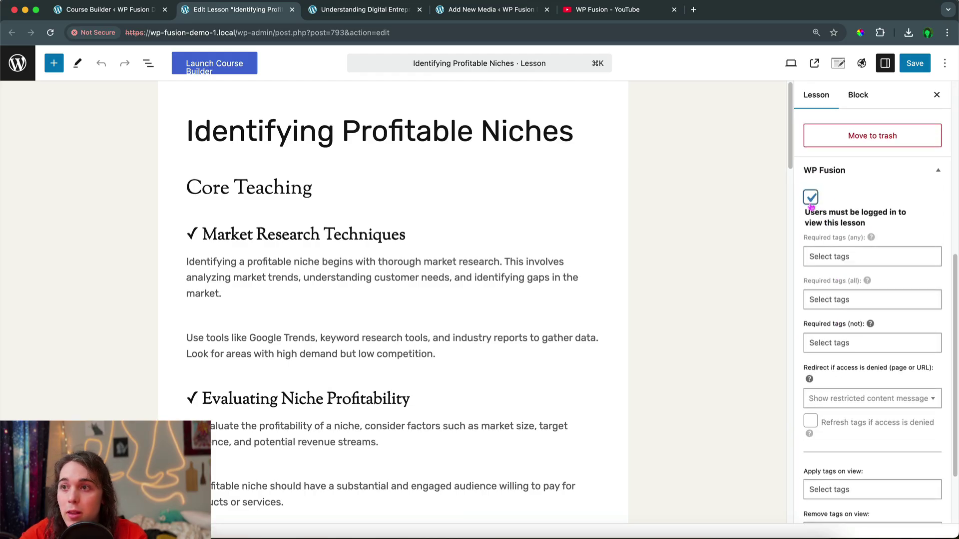
scroll(832, 247, up, 1)
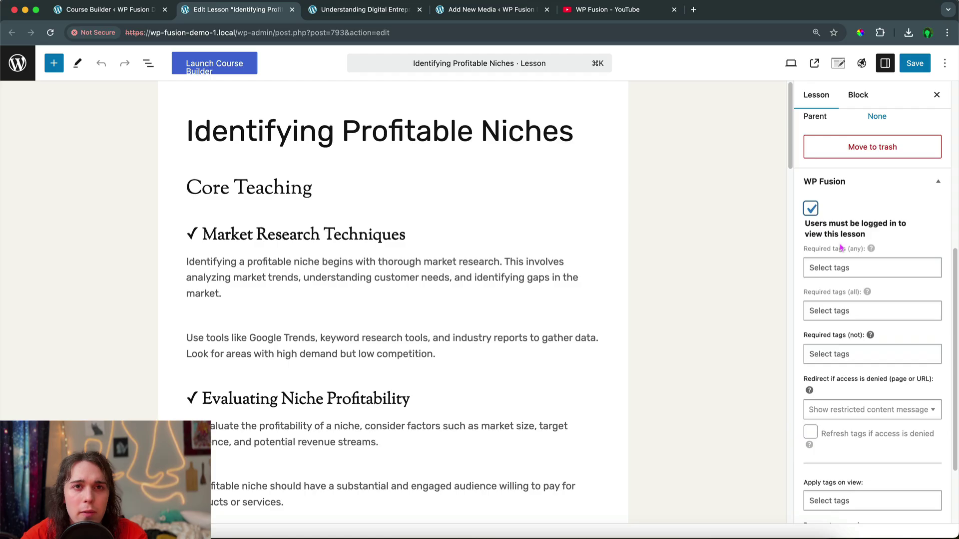
Add the Completed Understanding Digital Entrepreneurship tag under Required tags (all) instead of Required tags (any)
click(858, 267)
click(850, 296)
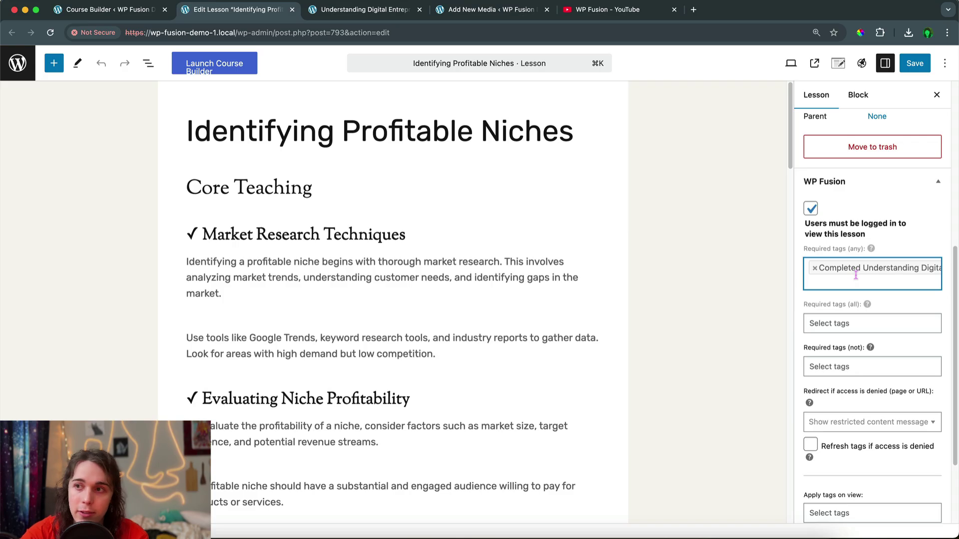
mouse_move(870, 305)
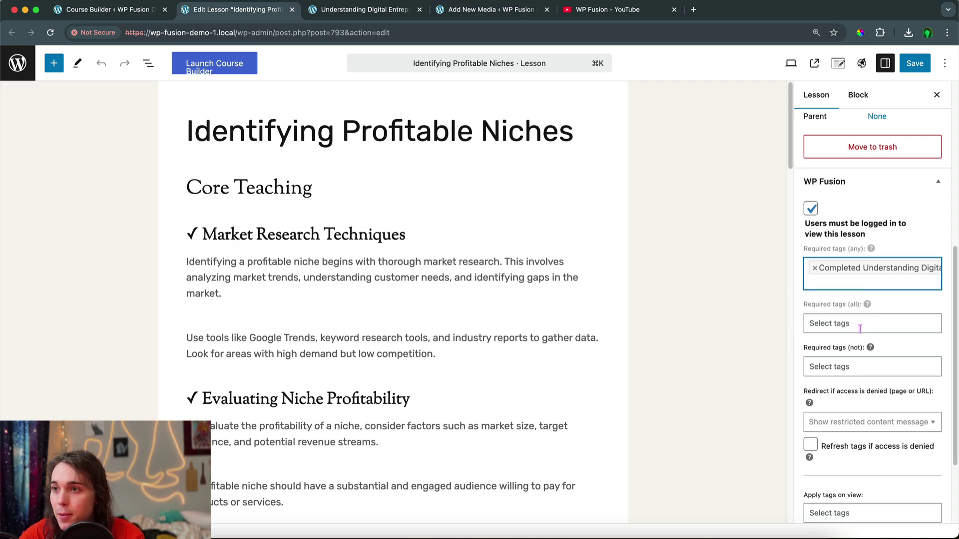
scroll(859, 329, down, 2)
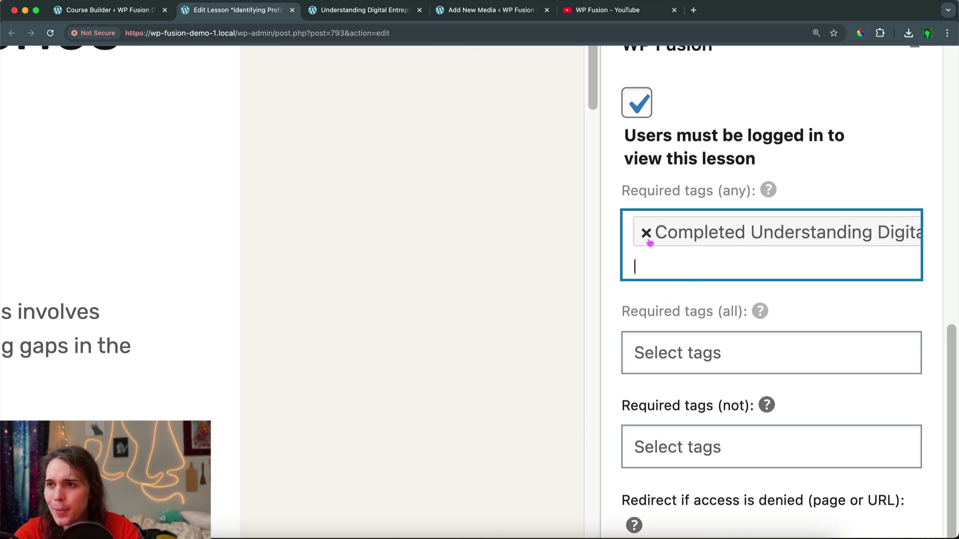
click(646, 234)
click(676, 328)
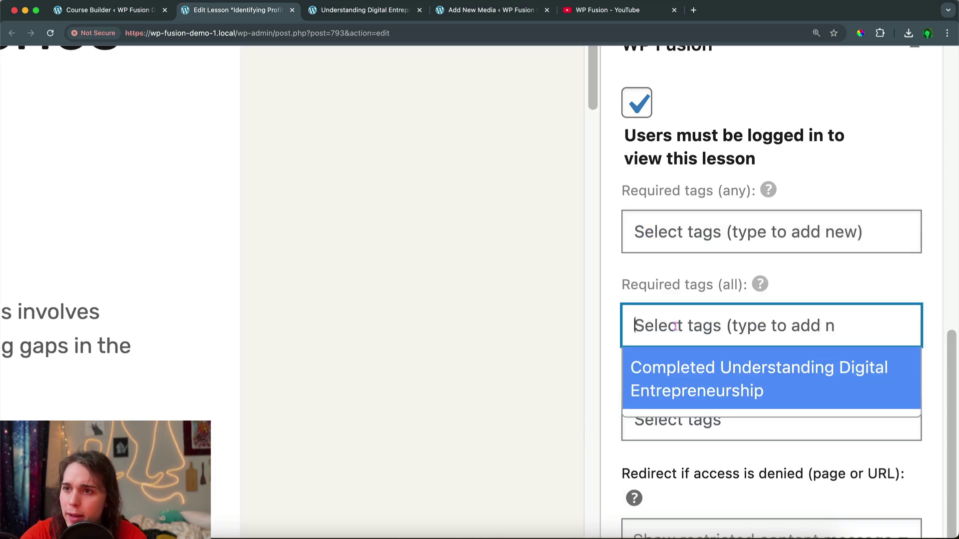
click(678, 369)
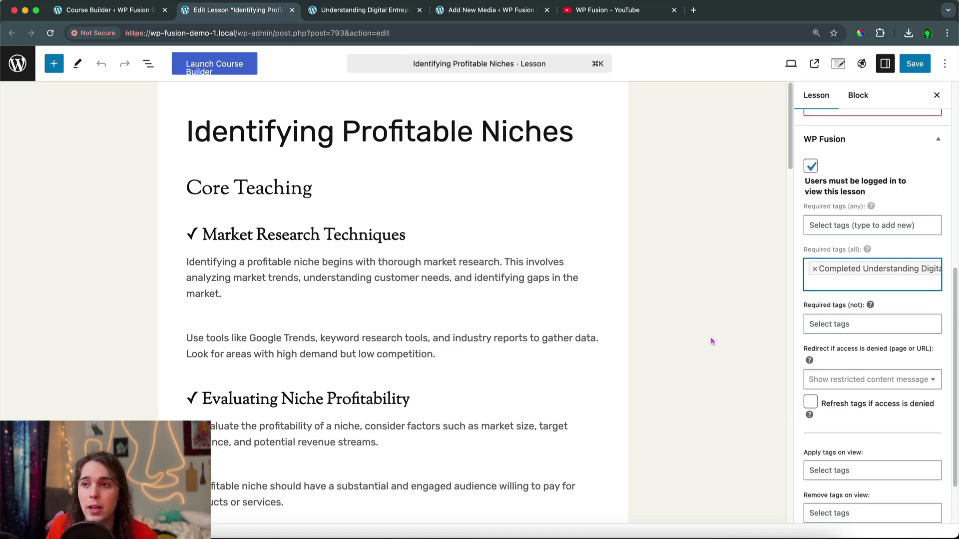
key(super+equal)
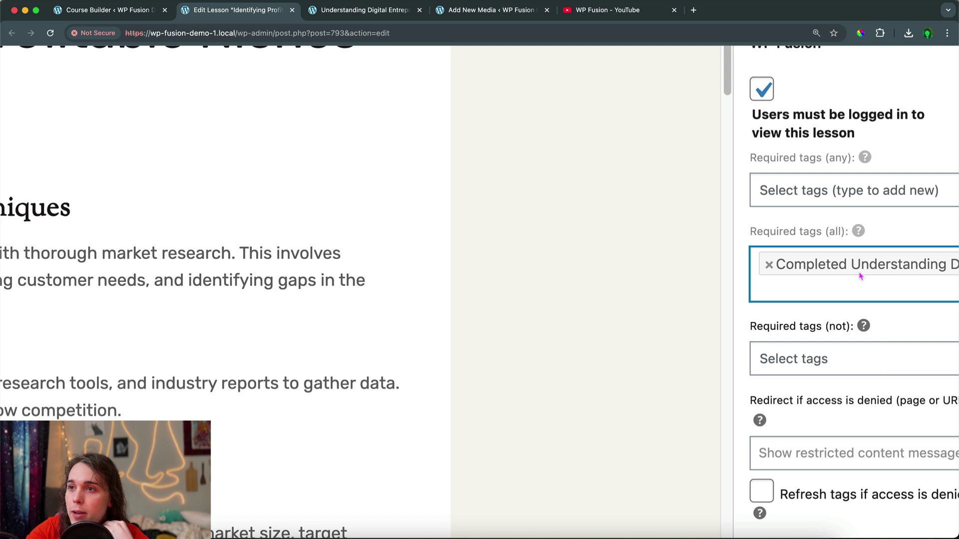
scroll(859, 275, right, 2)
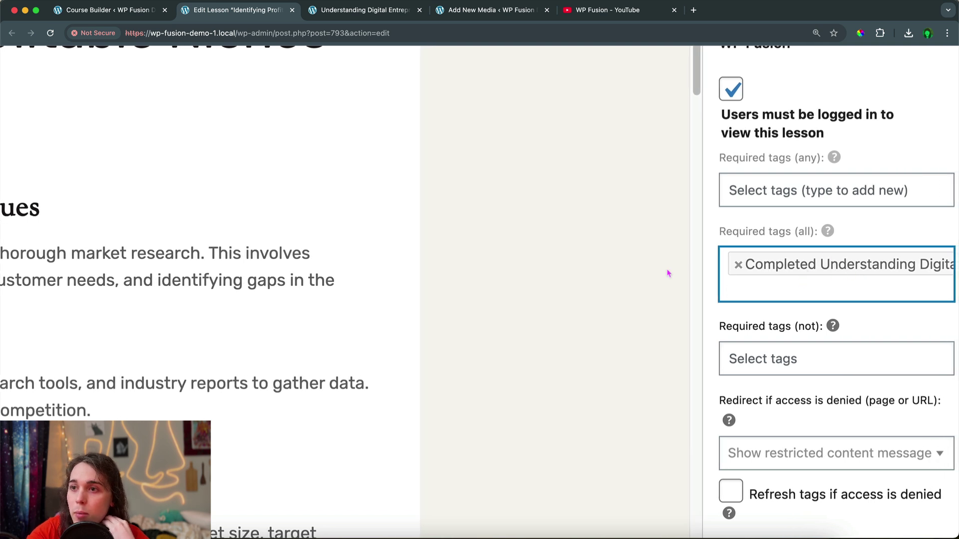
scroll(793, 359, down, 3)
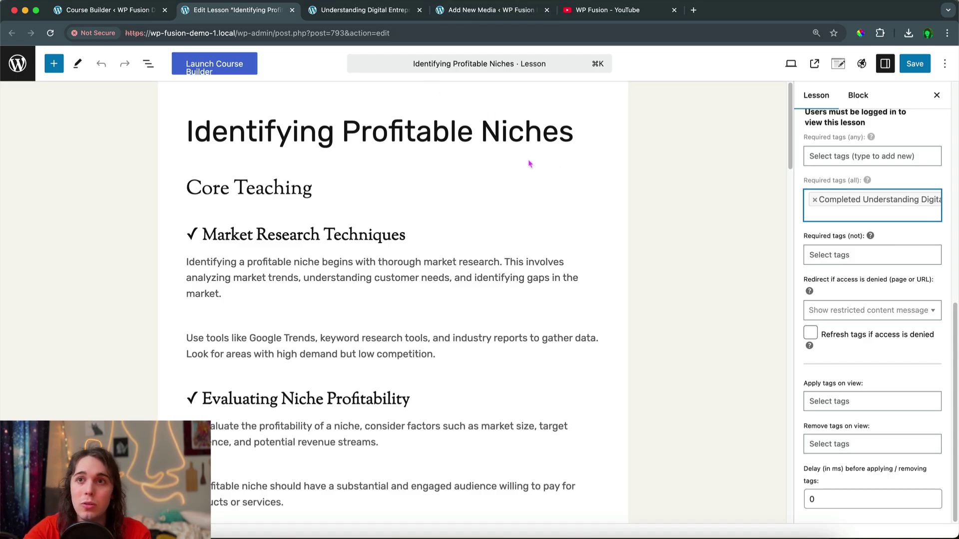
Open the site's admin area in a new browser tab and reorder the tabs
click(371, 14)
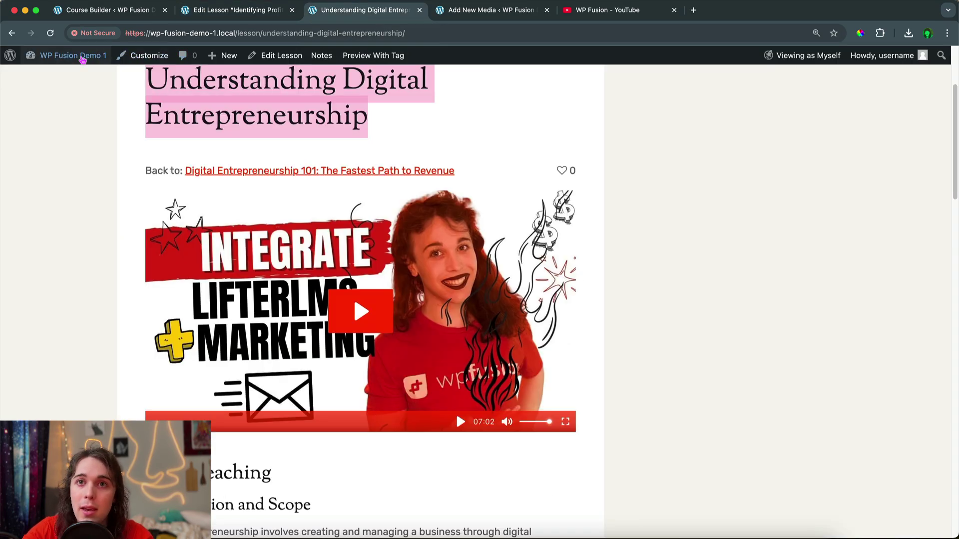
right_click(83, 60)
click(99, 64)
drag(439, 15, 530, 44)
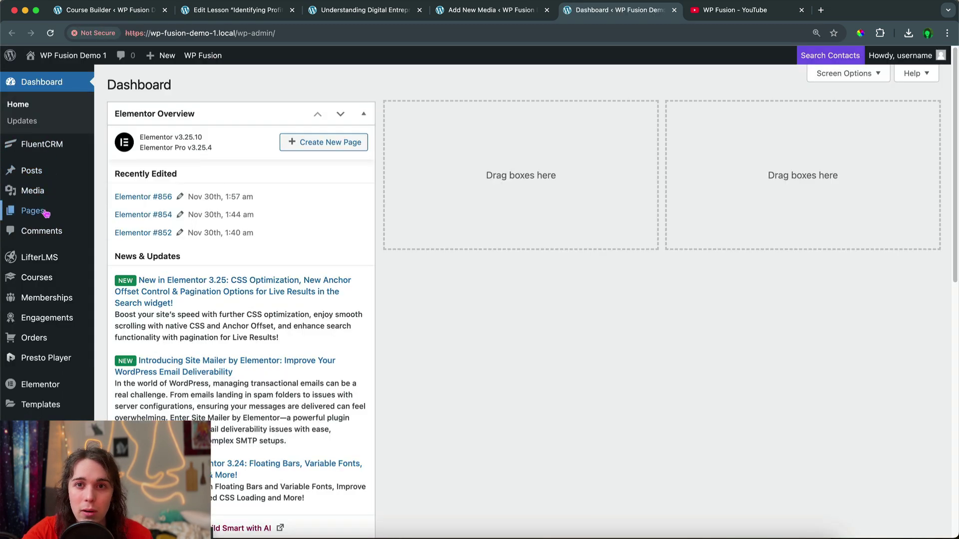
Create a new page titled "You haven't completed Understanding Digital Entrepreneurship!"
mouse_move(46, 214)
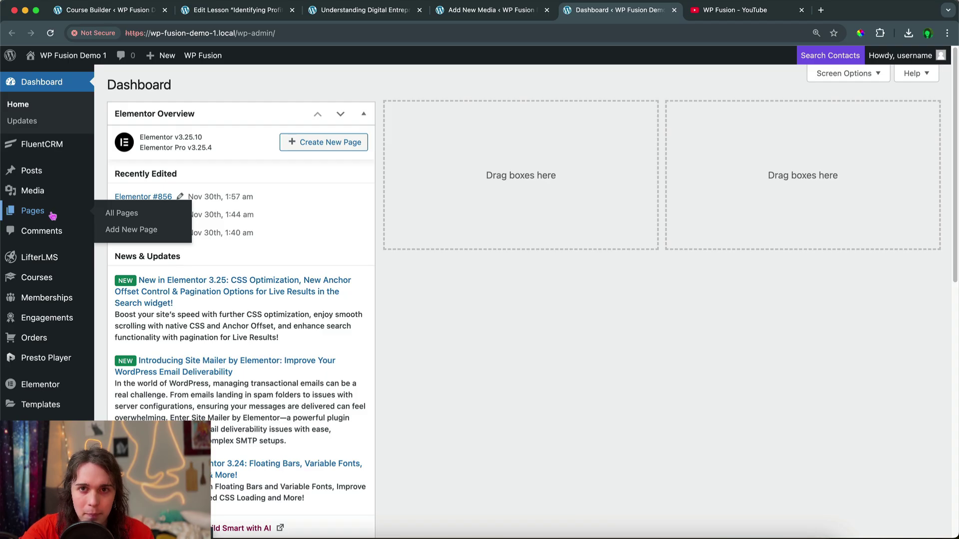
click(128, 231)
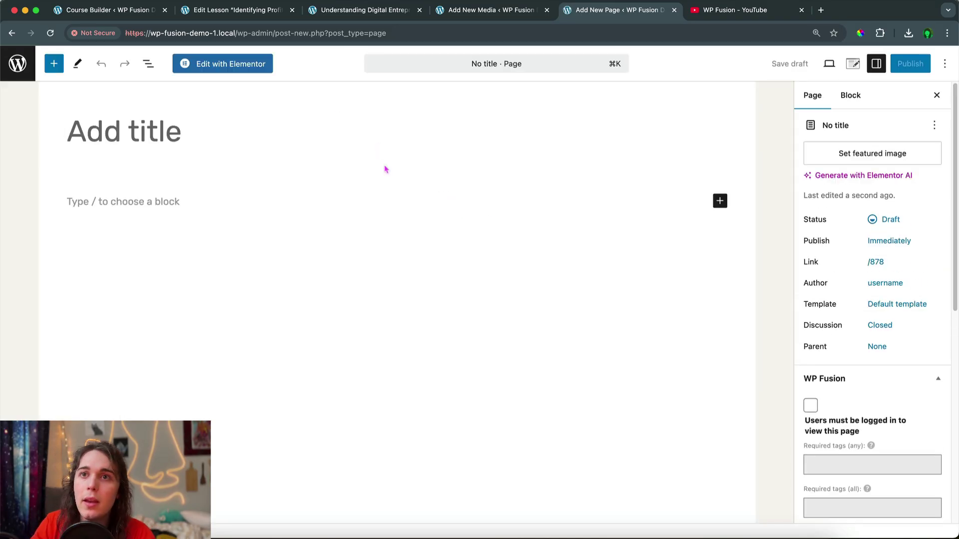
text(You haven't complet)
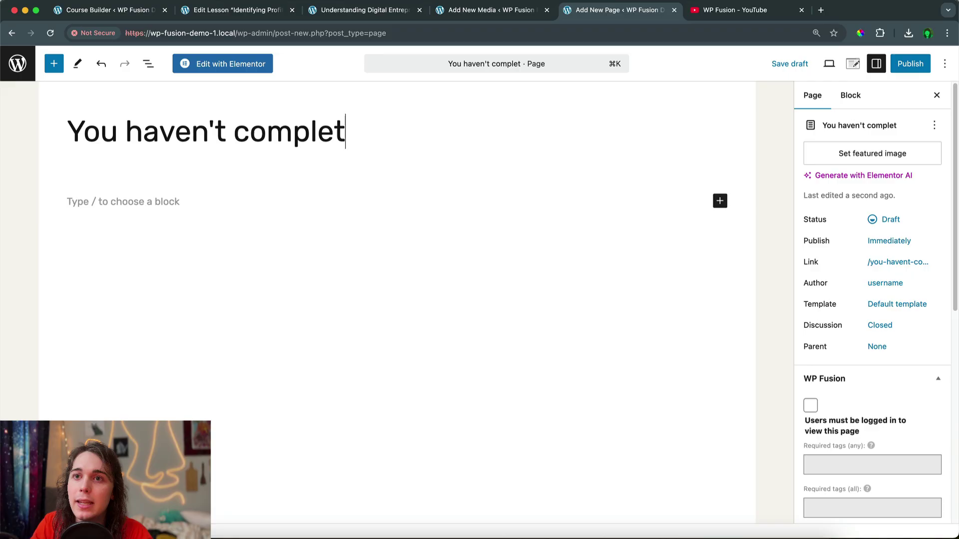
text(ed)
click(367, 10)
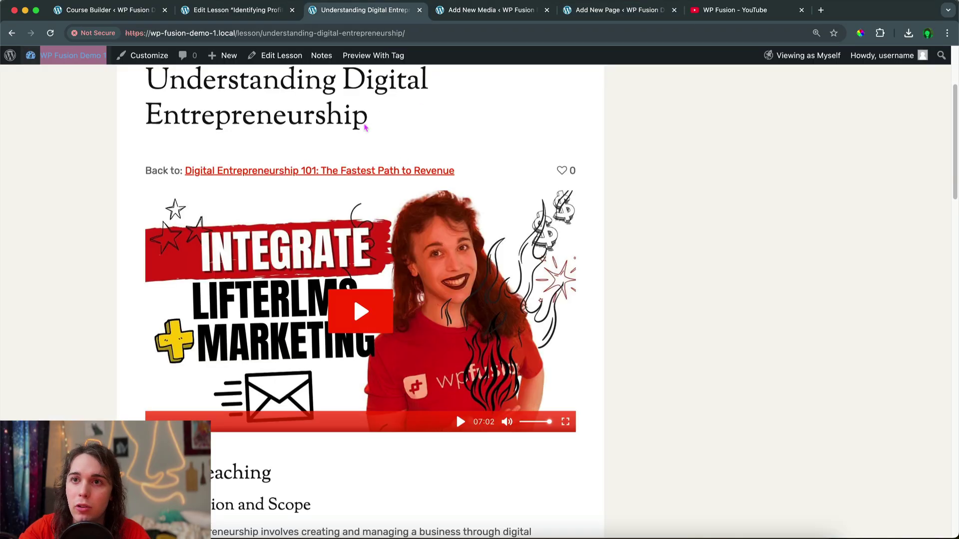
drag(367, 125, 145, 75)
key(super+c)
click(594, 11)
key(super+v)
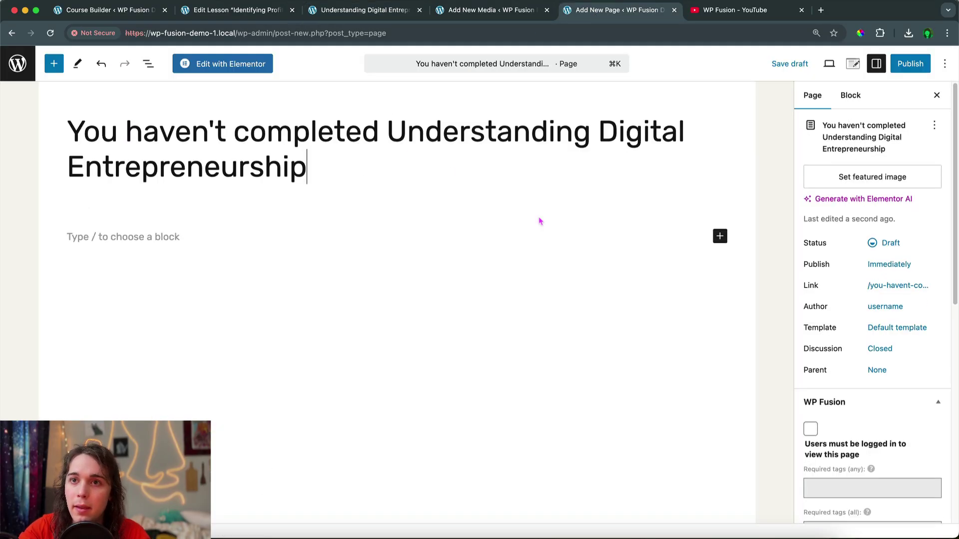
text(!)
Write the paragraph telling visitors to finish the Understanding Digital Entrepreneurship video before moving on
click(267, 242)
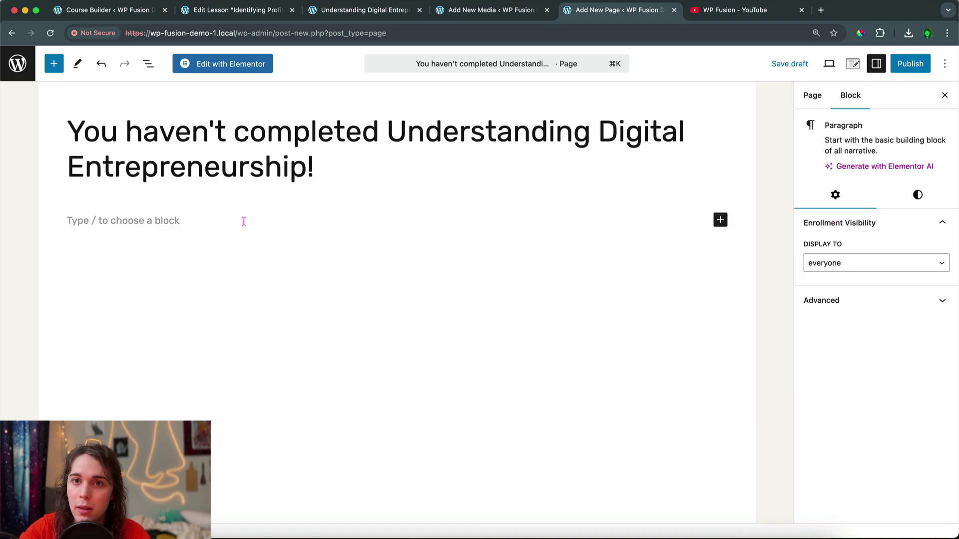
text(Hey)
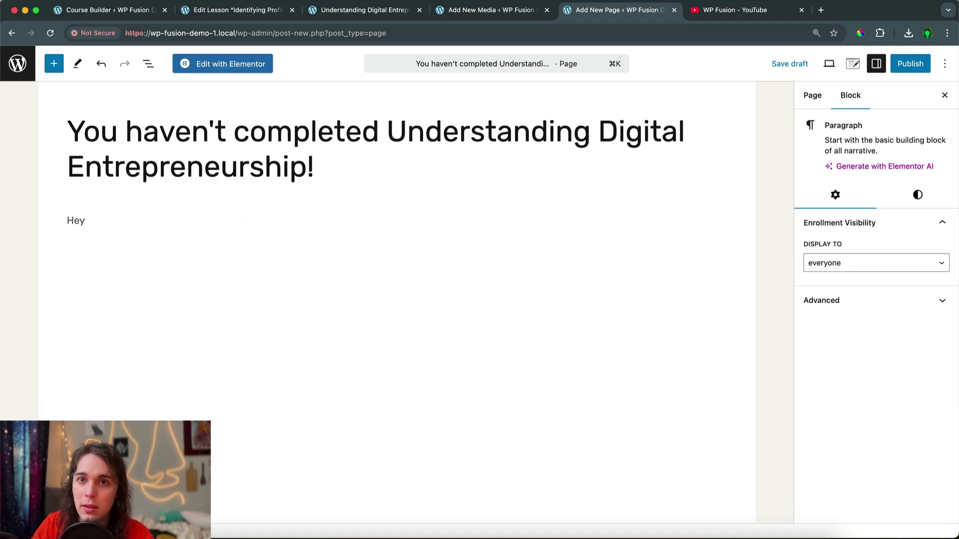
text(, it looks like )
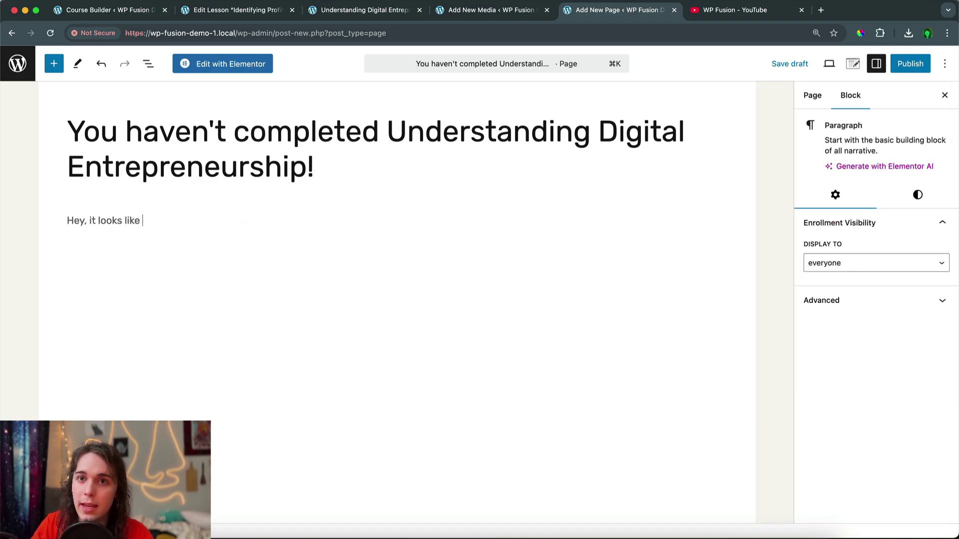
text(you haven't copmleted)
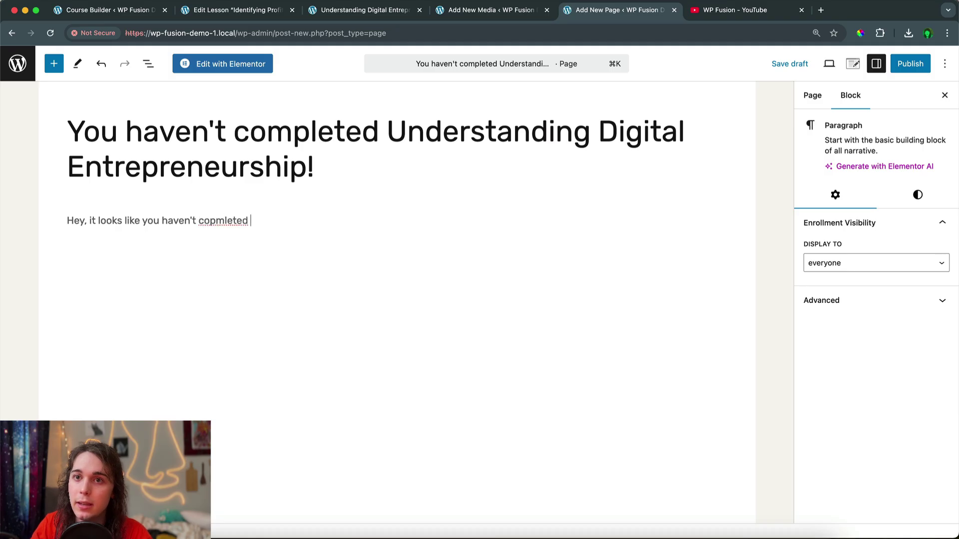
key(super+v)
double_click(223, 220)
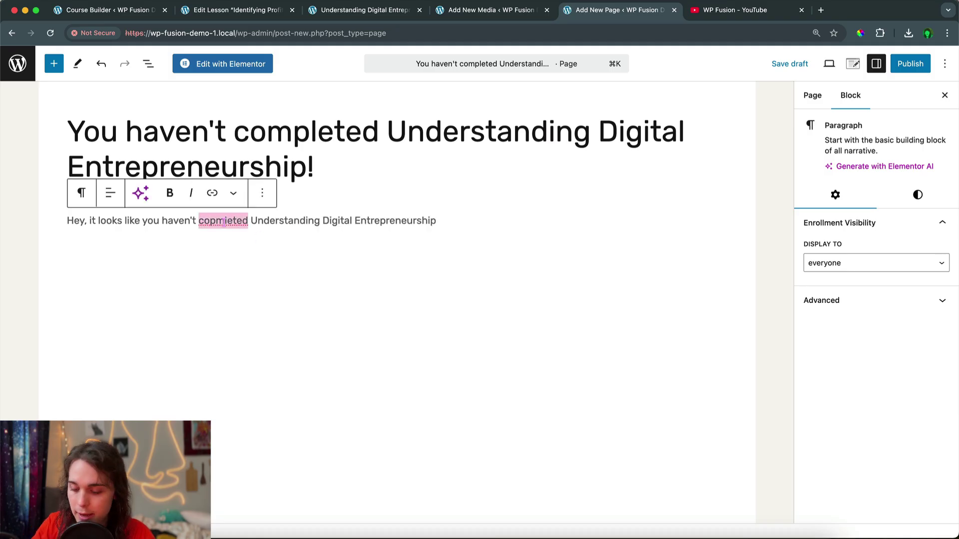
text(completed)
click(462, 223)
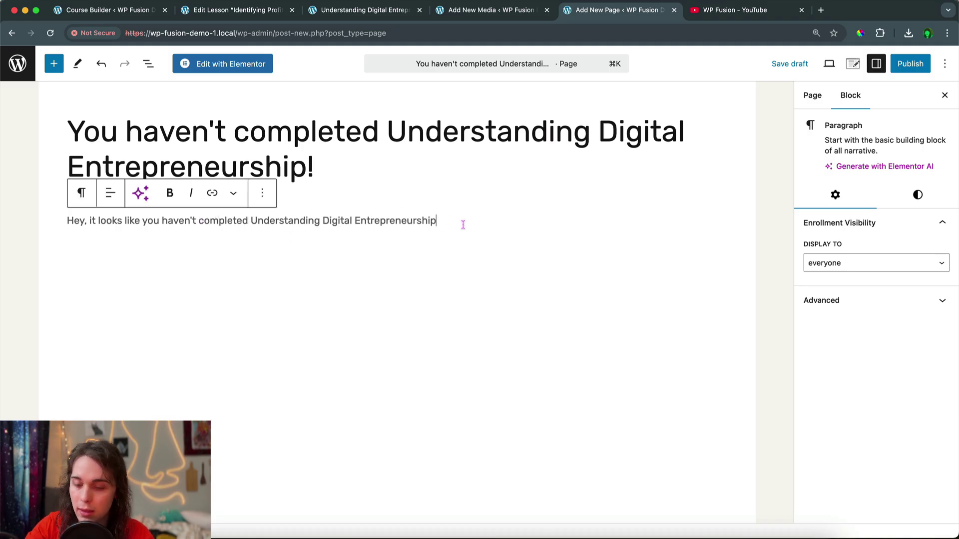
text(yet, fin)
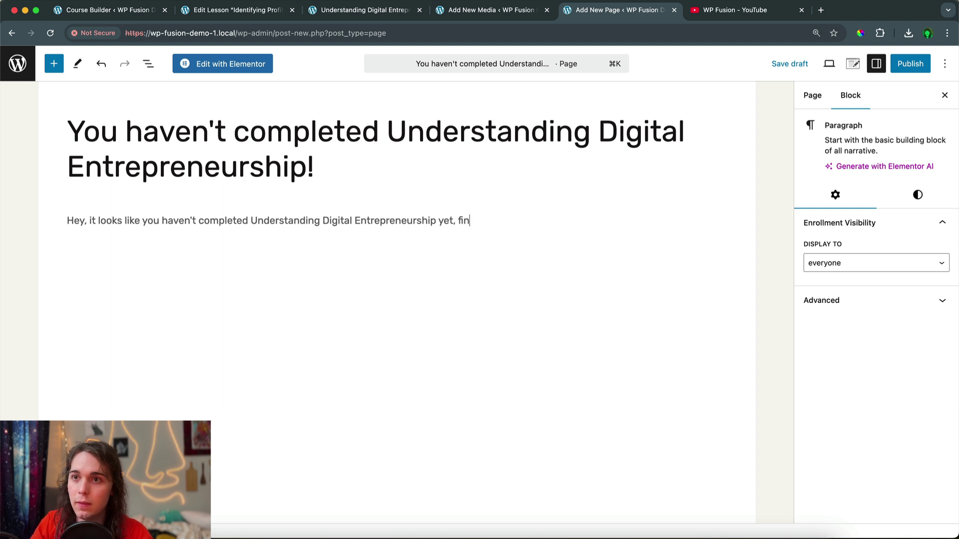
text(ish that video be)
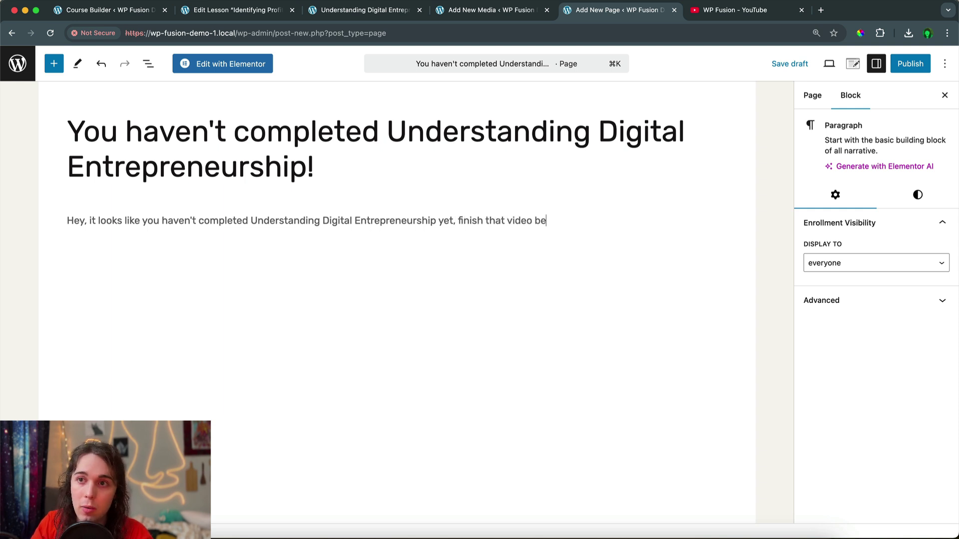
text(l)
key(BackSpace)
text(fore moving)
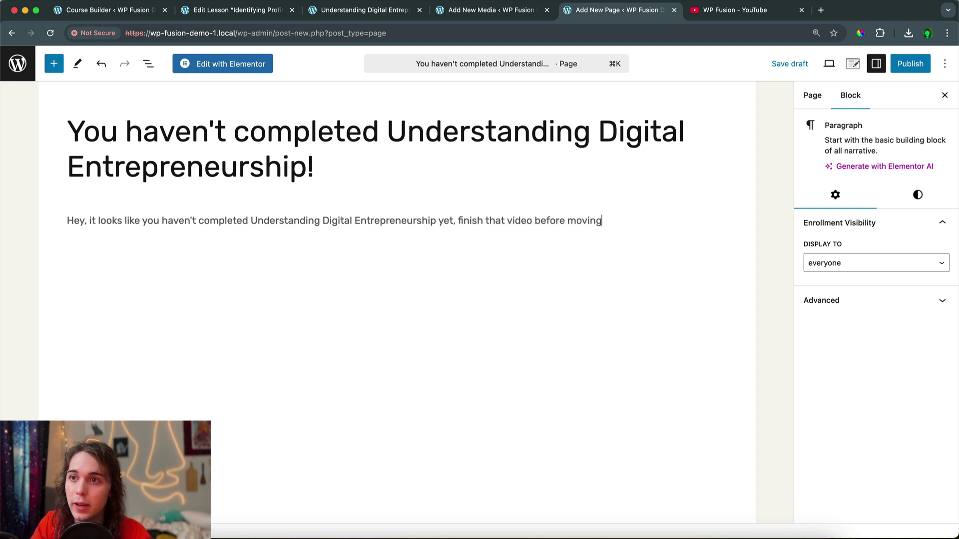
text(/button)
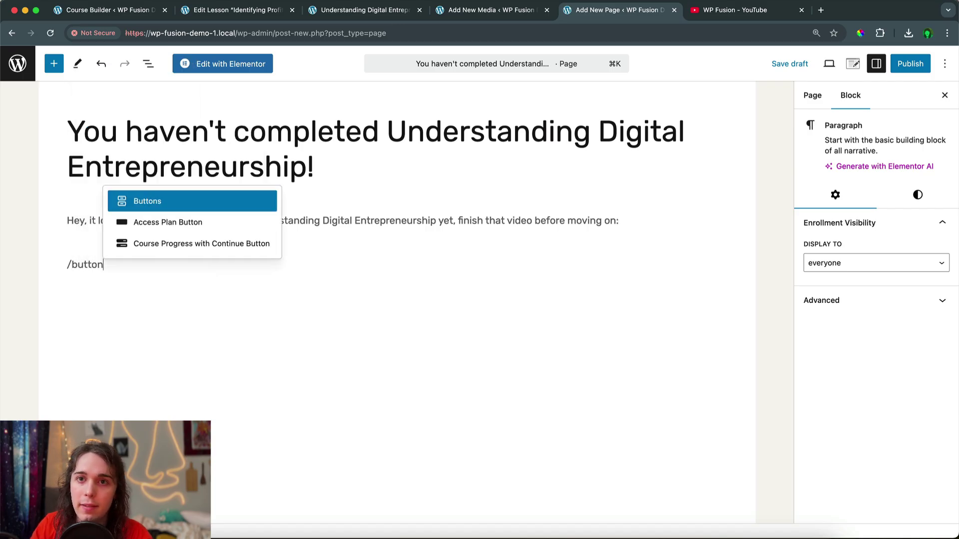
Insert a button linked to the Understanding Digital Entrepreneurship lesson's URL
key(Return)
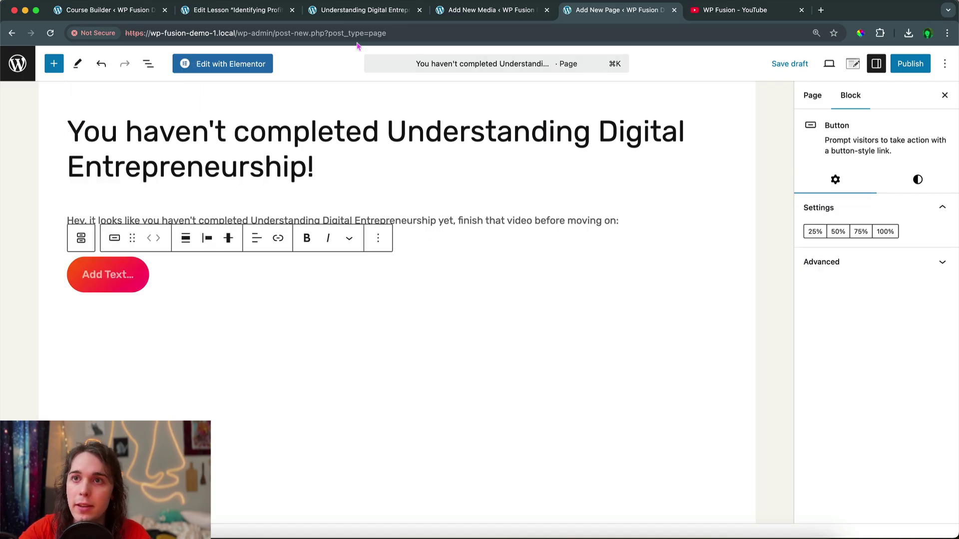
click(360, 10)
click(325, 33)
key(super+c)
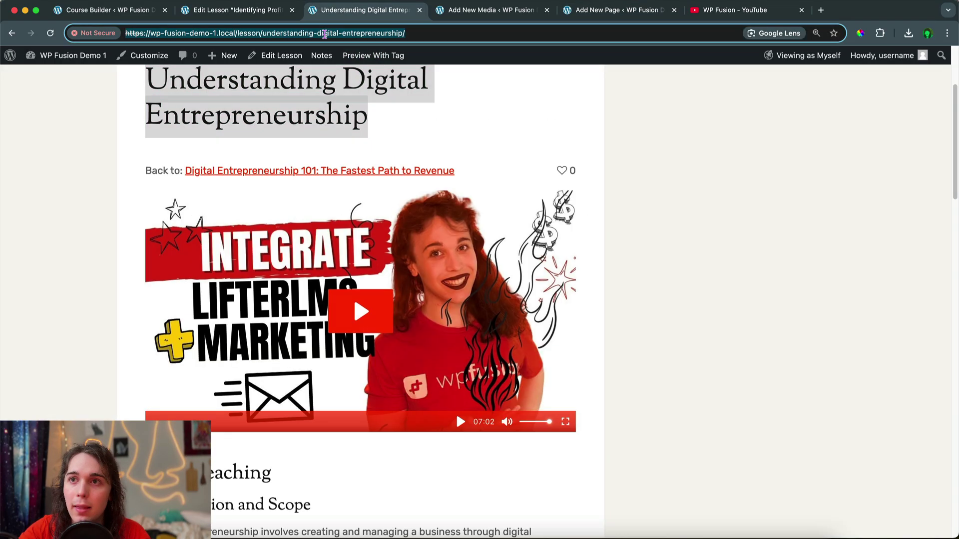
click(600, 11)
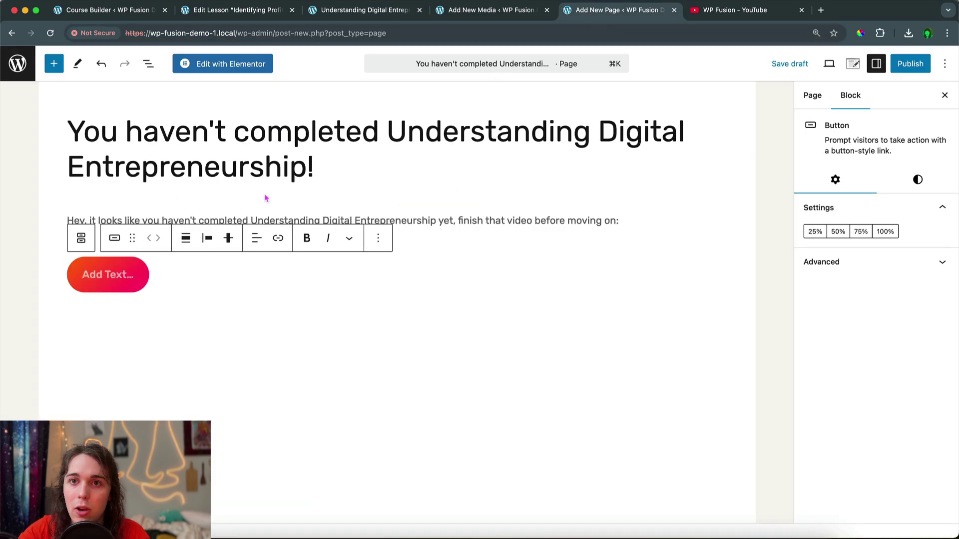
click(278, 237)
text(https://wp-fusion-demo-1.local/lessons/understanding-digital-entrepreneurship/)
key(Return)
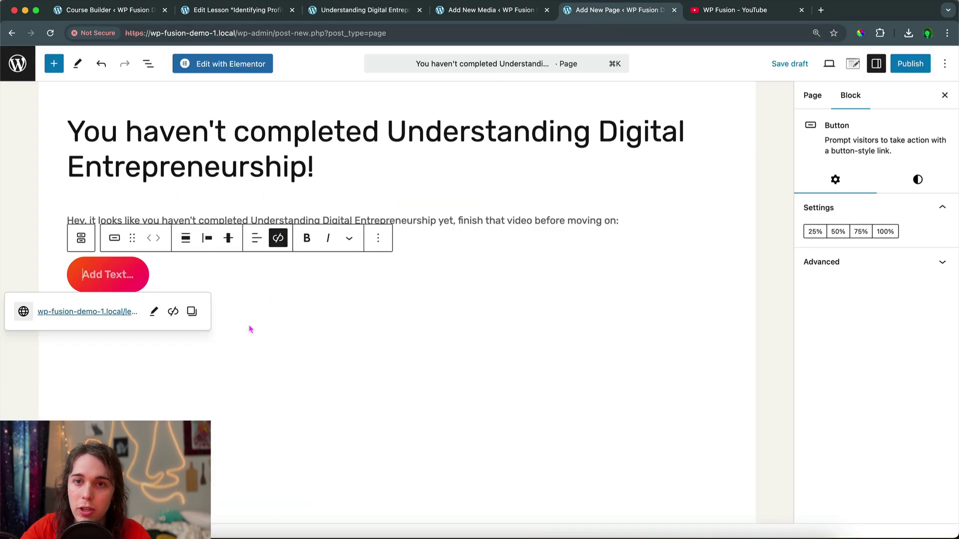
Label the button 'Back To Understanding Digital Entrepreneurship' and publish the page
text(Back To)
key(super+v)
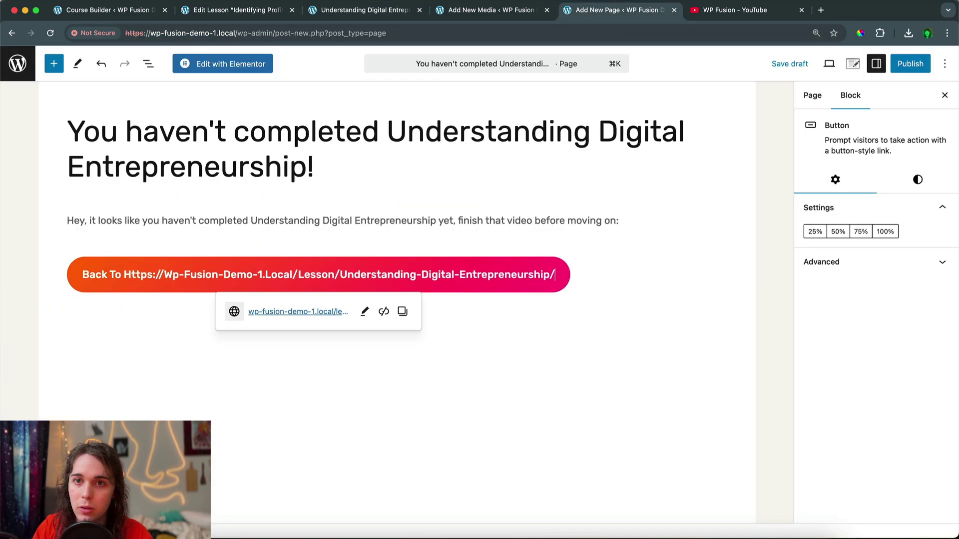
key(super+z)
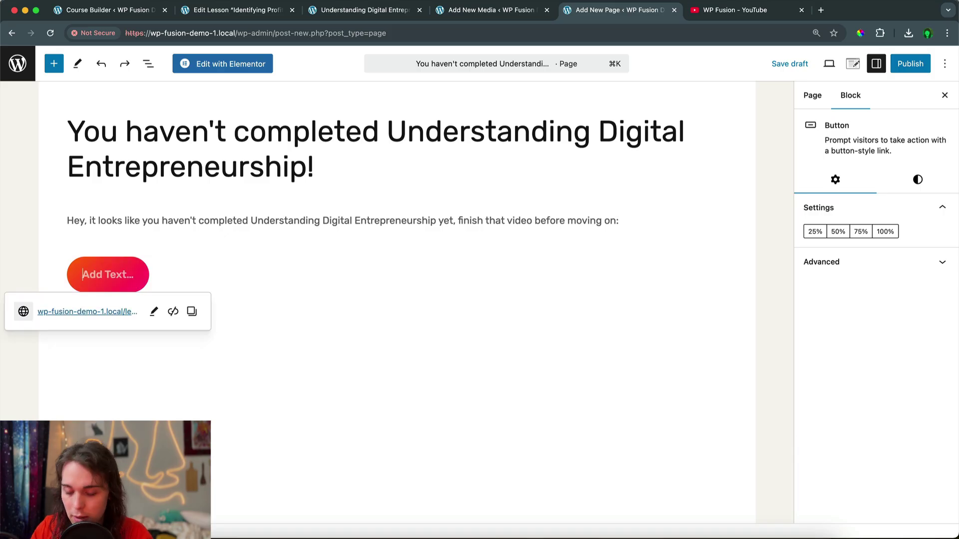
text(Back To Unde)
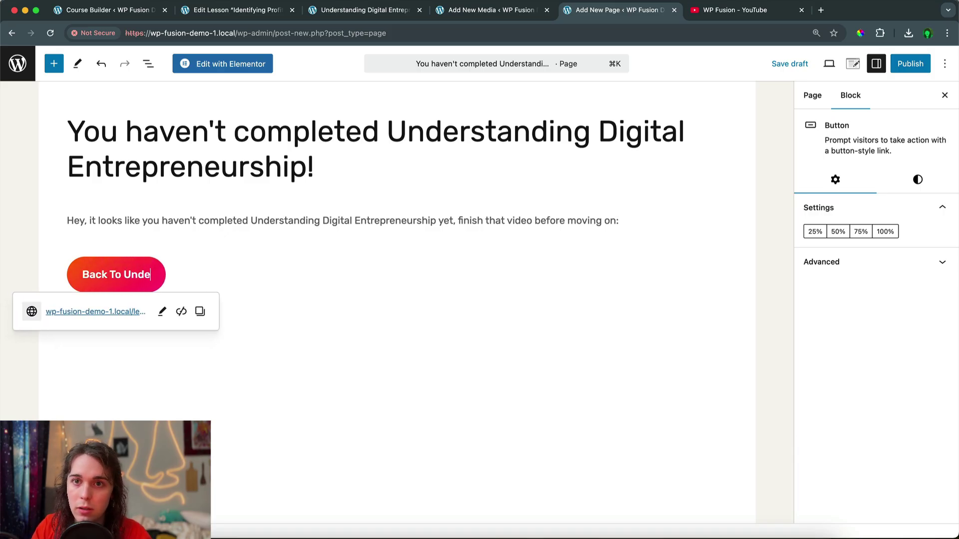
text(rstanding Digital )
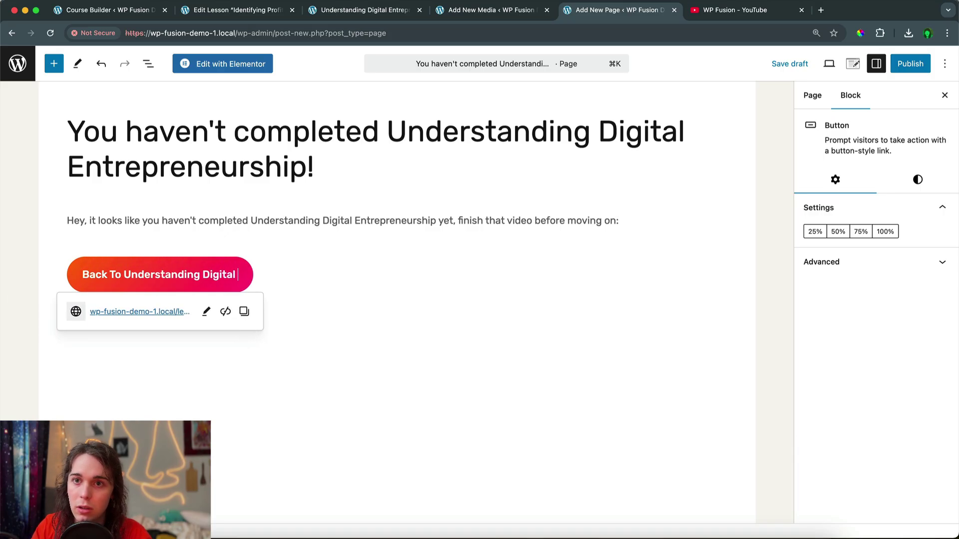
text(Entrepre)
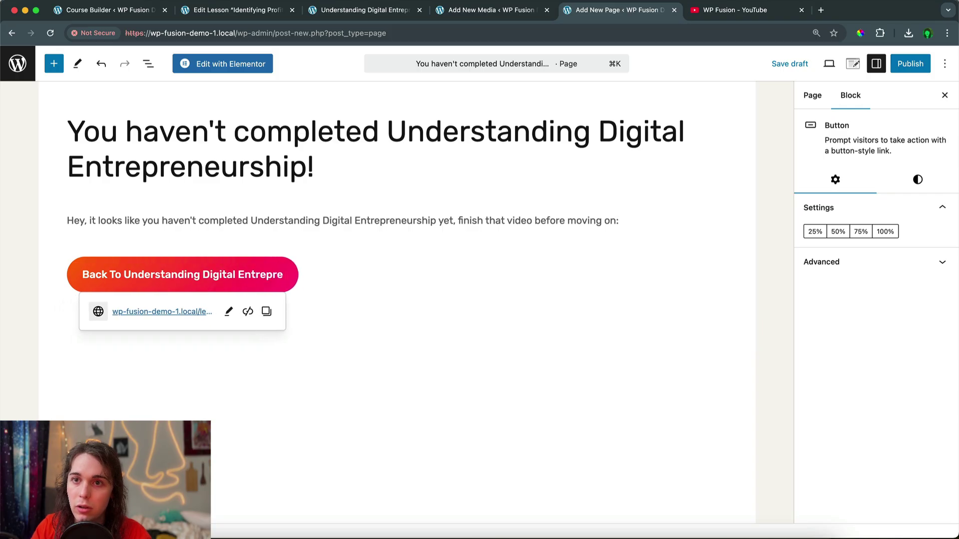
text(neurship)
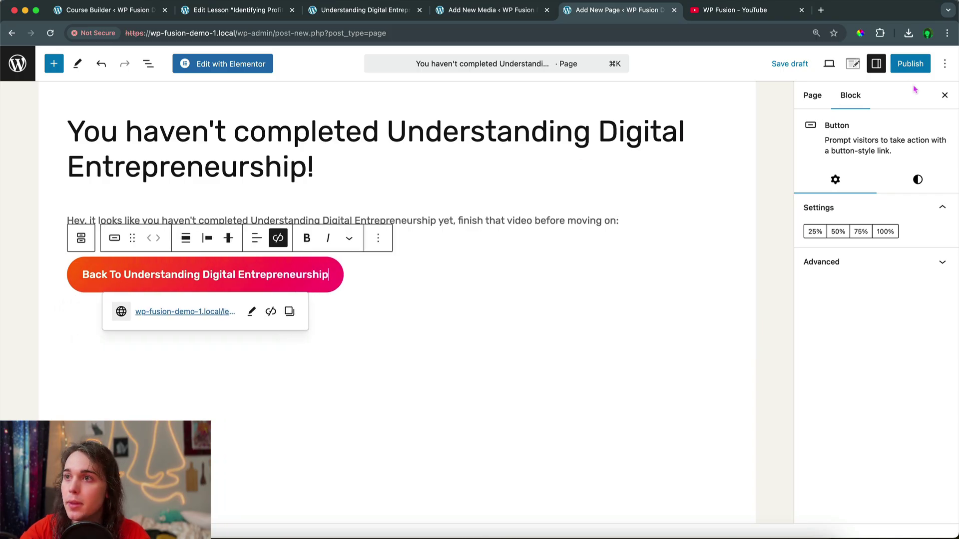
click(910, 63)
click(899, 64)
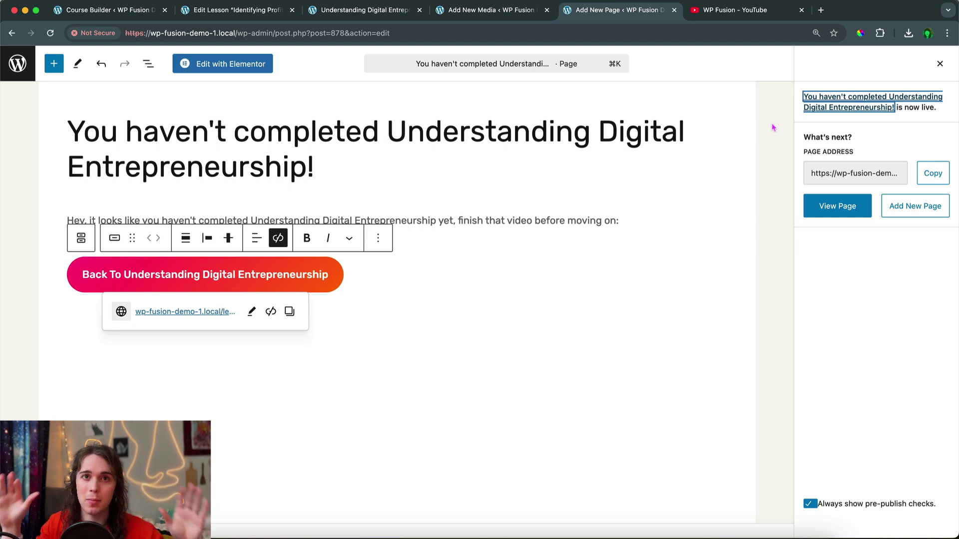
Dismiss the page-is-live confirmation and review the published page's settings
click(939, 64)
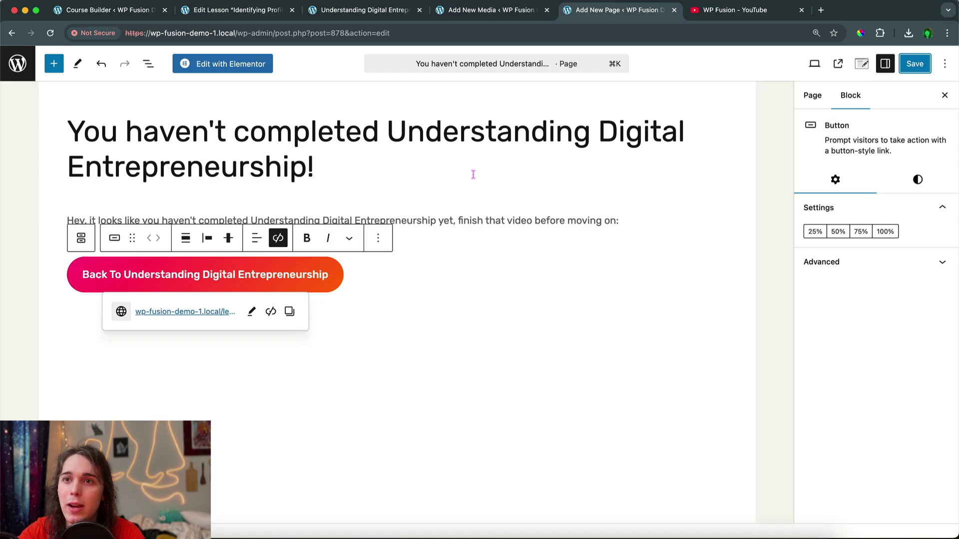
click(812, 95)
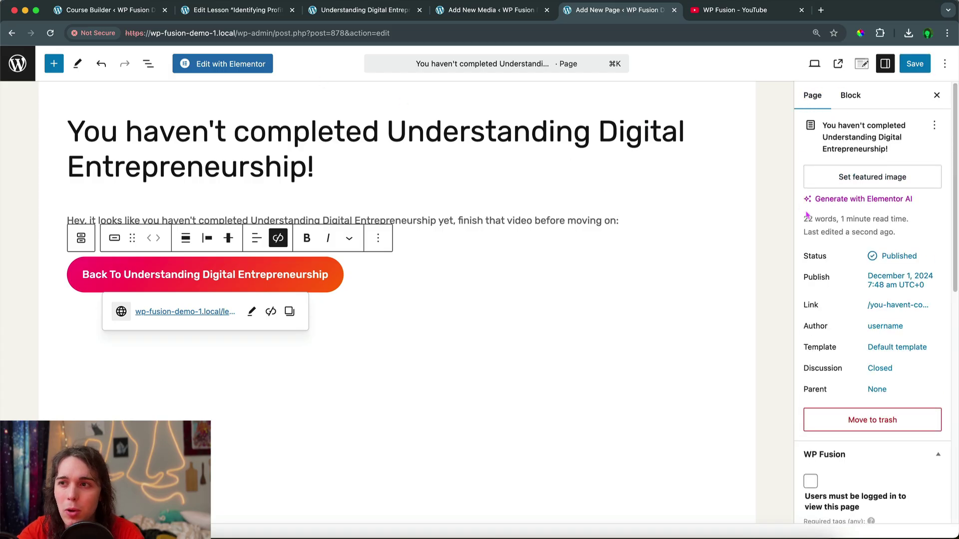
scroll(845, 253, down, 2)
scroll(844, 252, down, 5)
scroll(844, 252, up, 5)
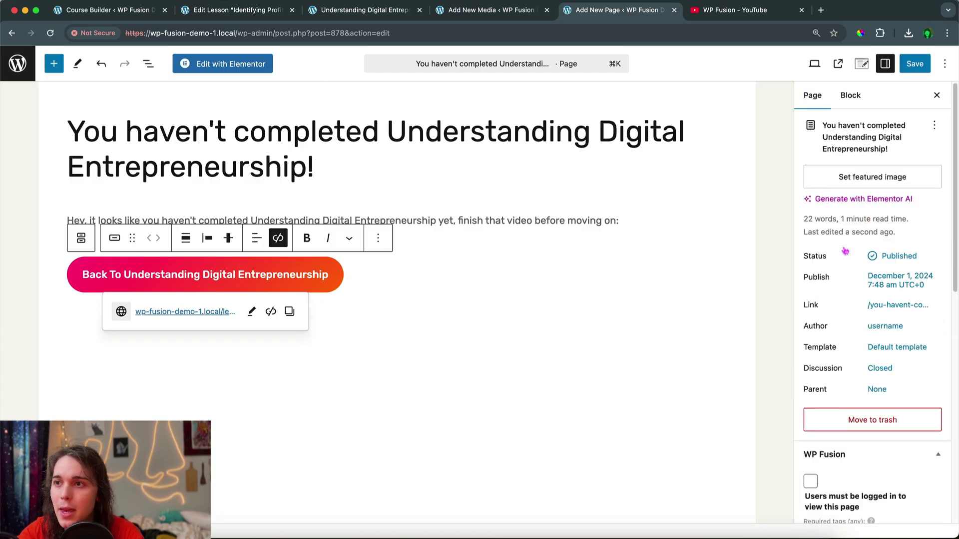
scroll(845, 252, down, 5)
scroll(845, 252, up, 10)
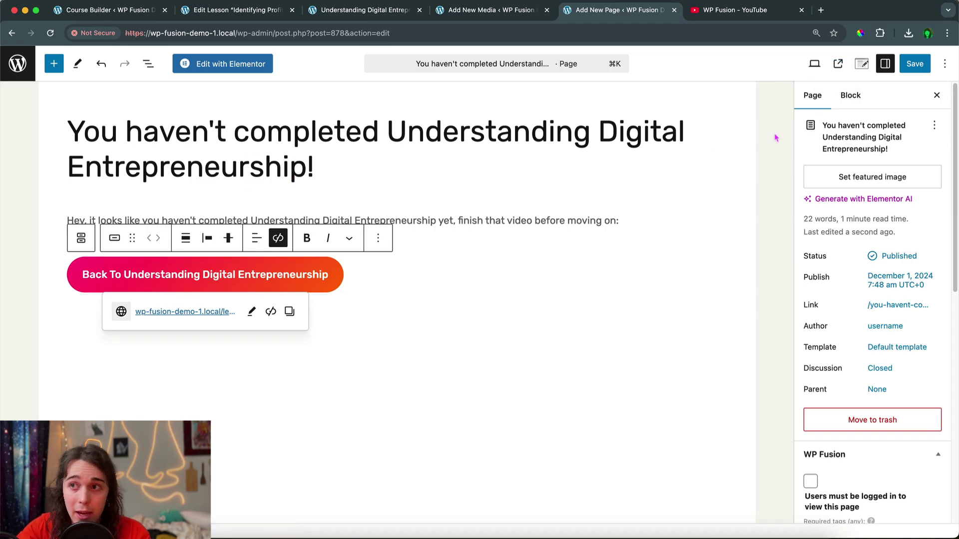
Switch back to the Identifying Profitable Niches lesson editor
click(409, 162)
key(super+a)
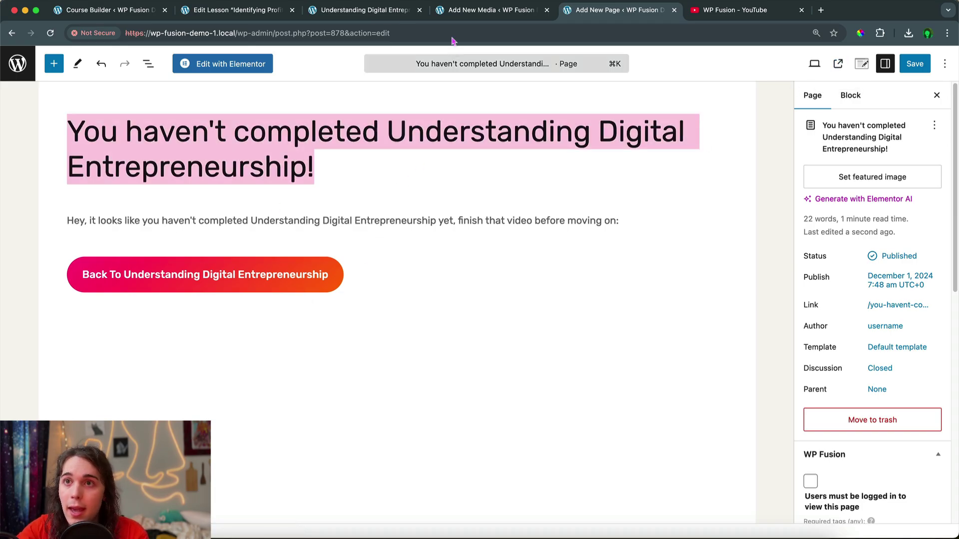
click(364, 11)
click(258, 15)
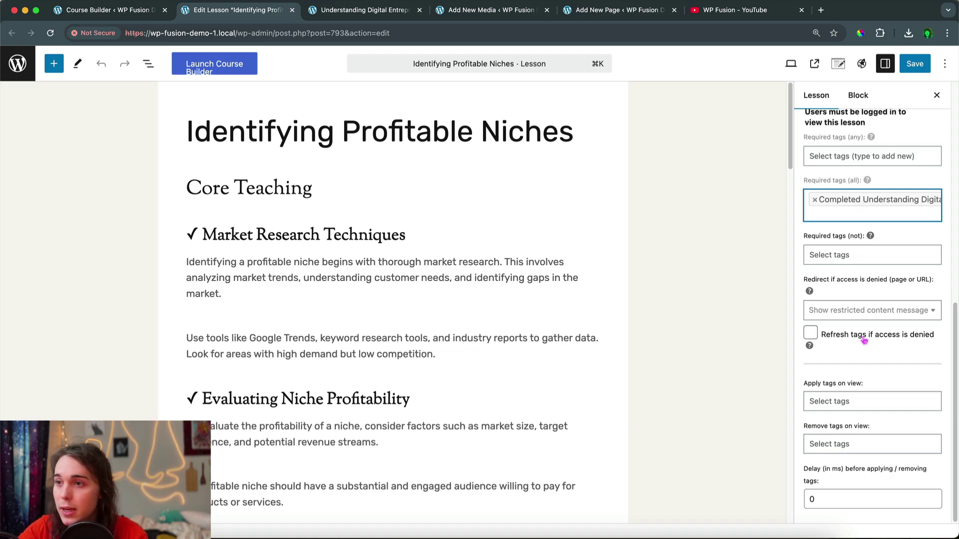
Redirect denied users to the "You haven't completed Understanding Digital Entrepreneurship!" page, save, and reload
click(836, 312)
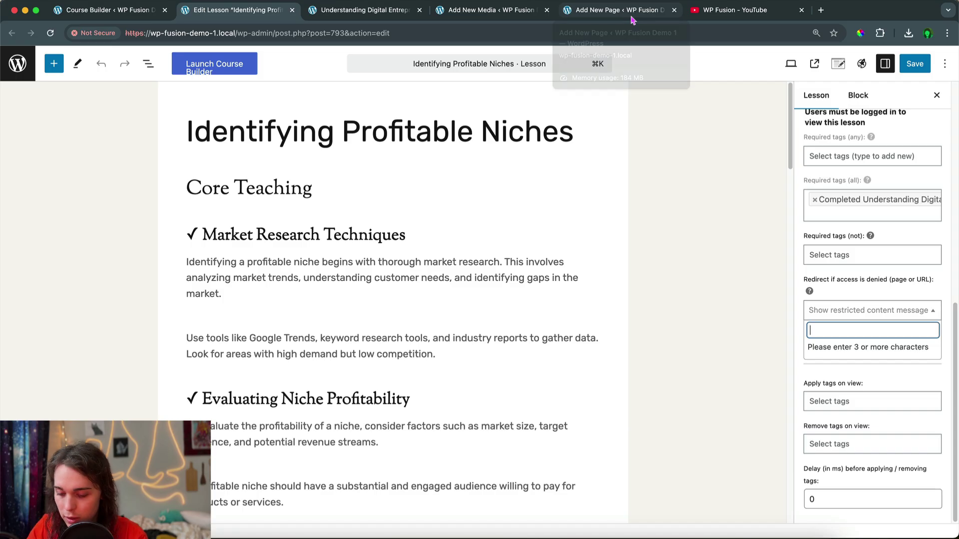
text(under)
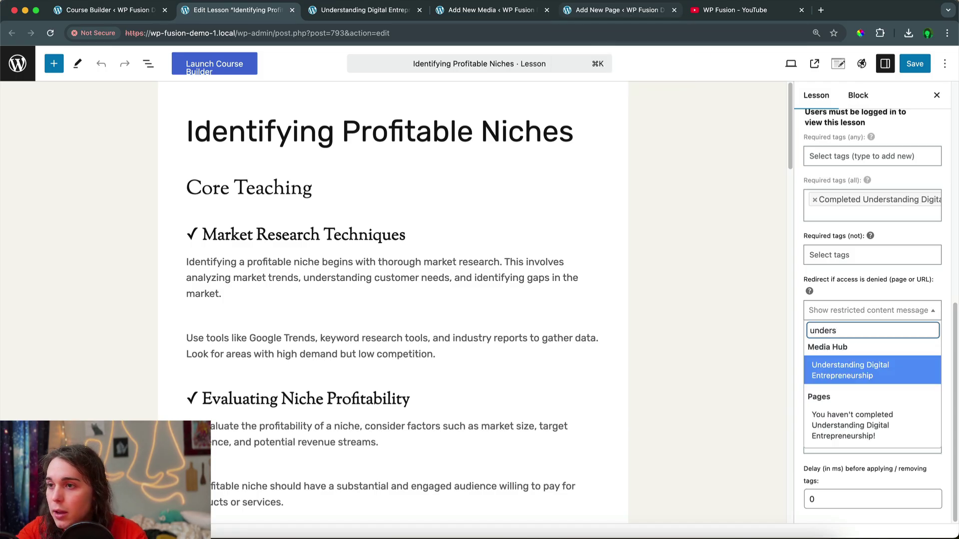
text(s)
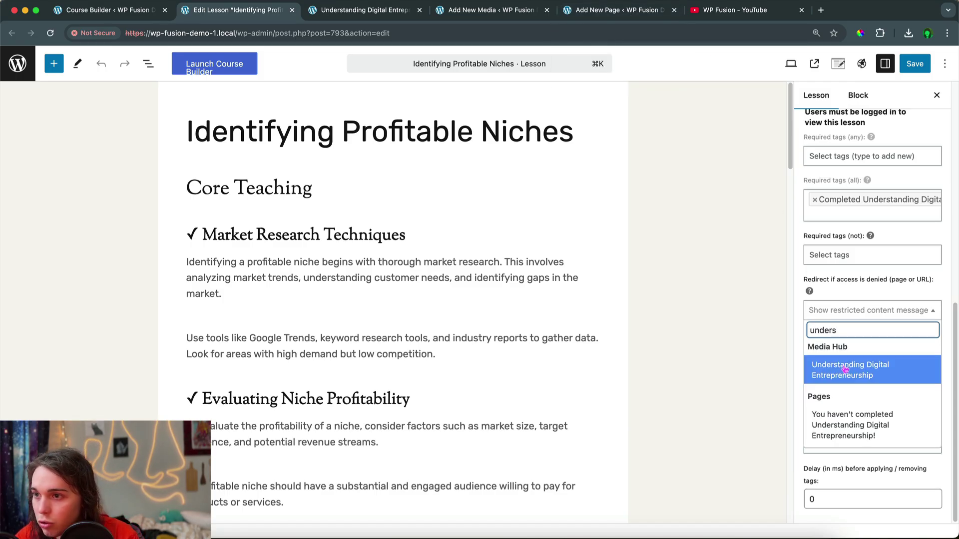
click(850, 424)
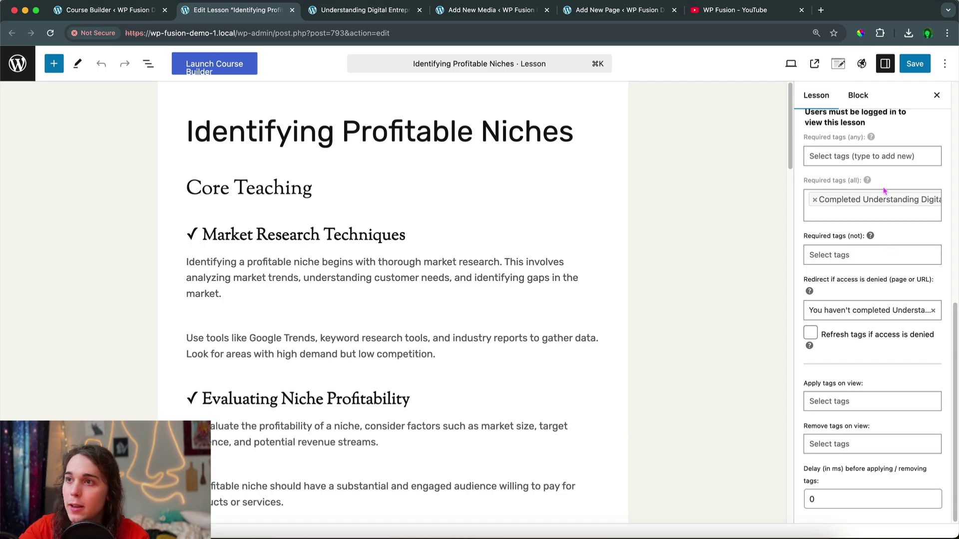
click(914, 64)
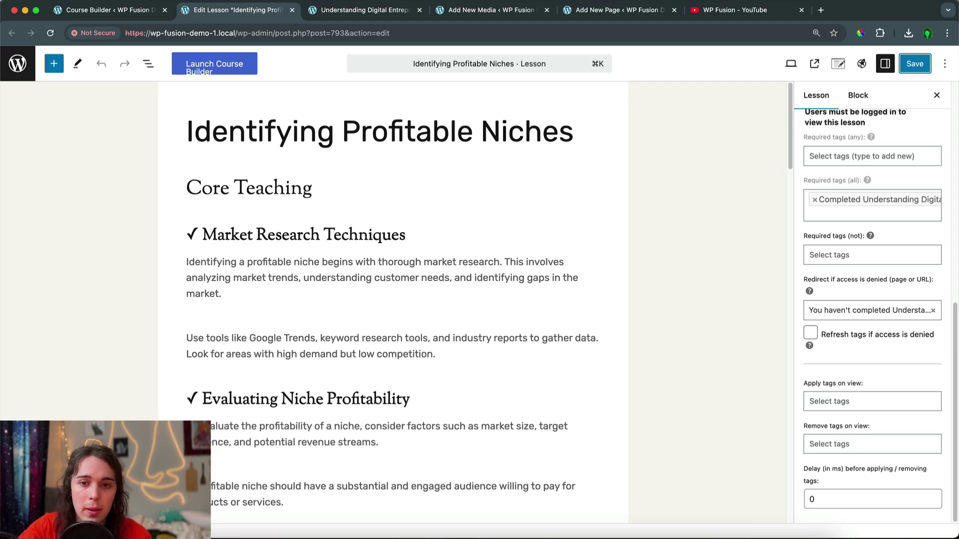
key(super+r)
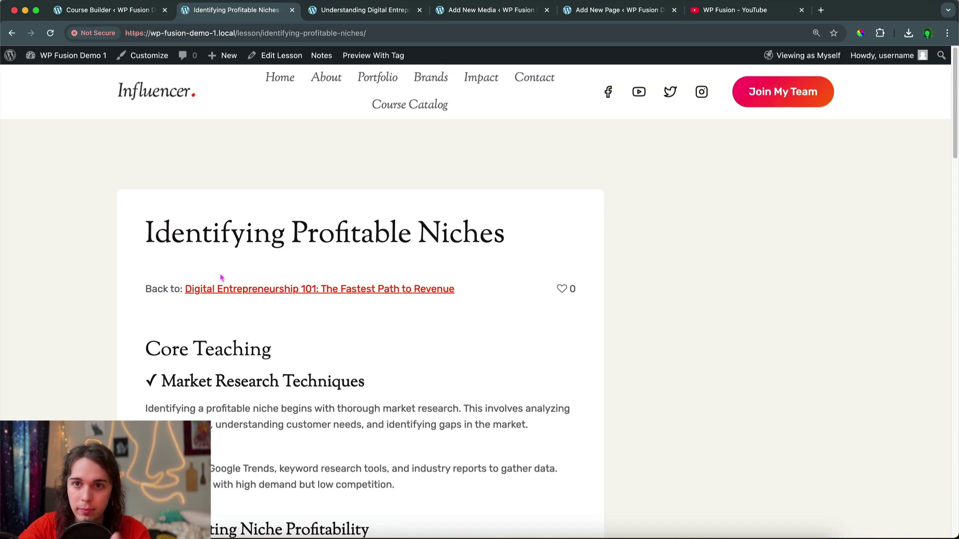
Go from the Digital Entrepreneurship 101 course page into the lesson and scroll through its content
click(247, 290)
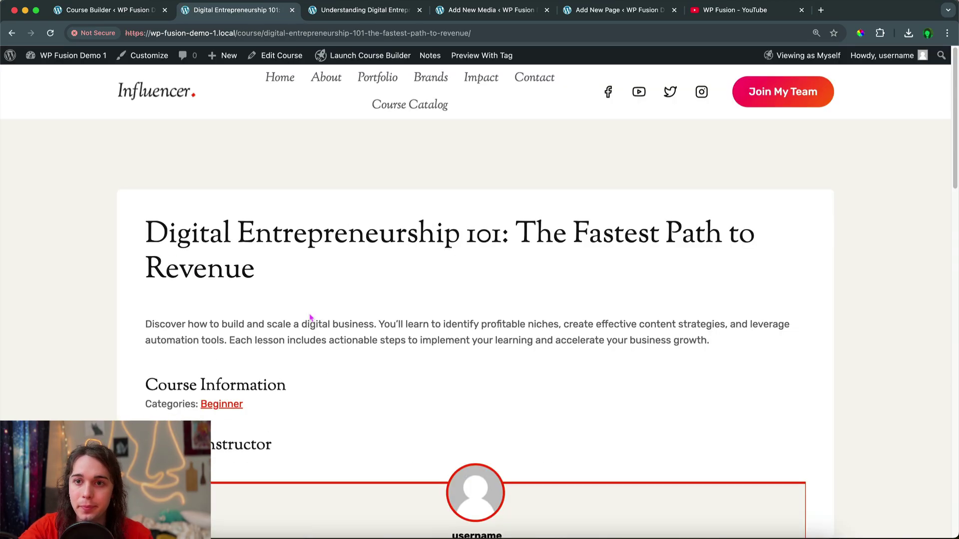
scroll(310, 318, down, 5)
click(293, 393)
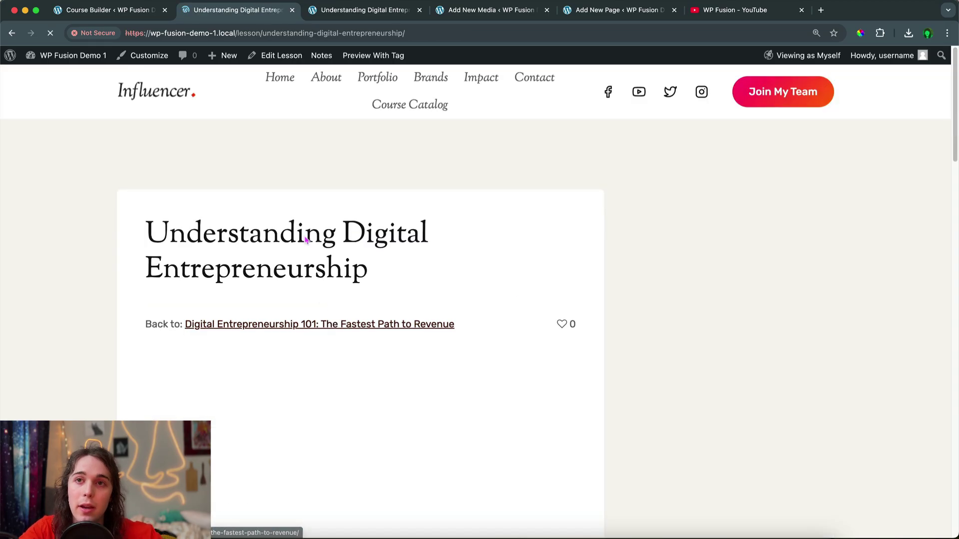
scroll(306, 241, down, 5)
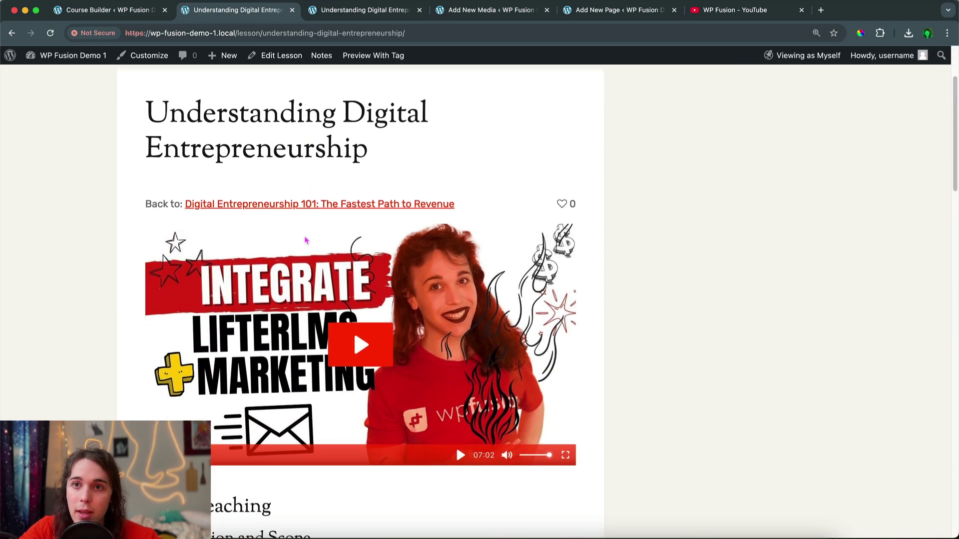
scroll(307, 240, down, 1)
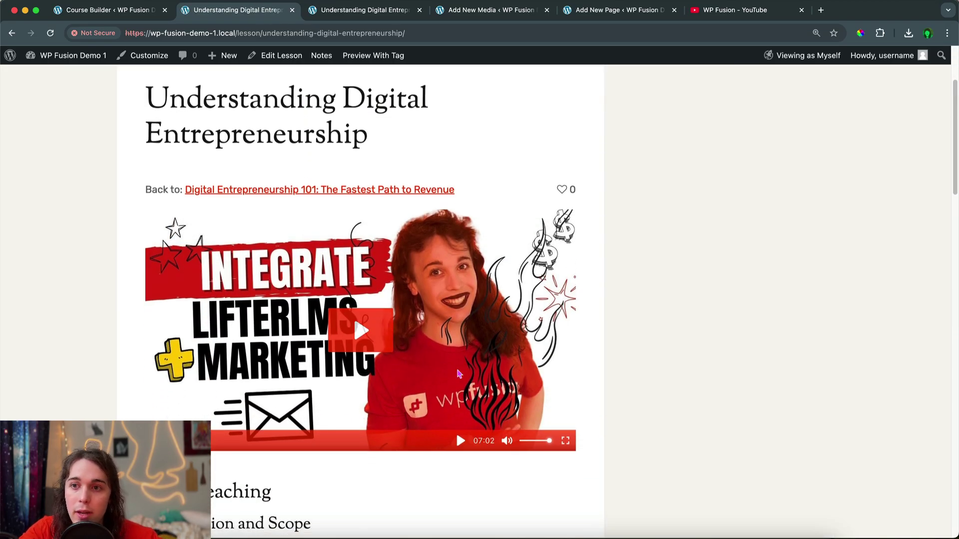
scroll(519, 427, down, 15)
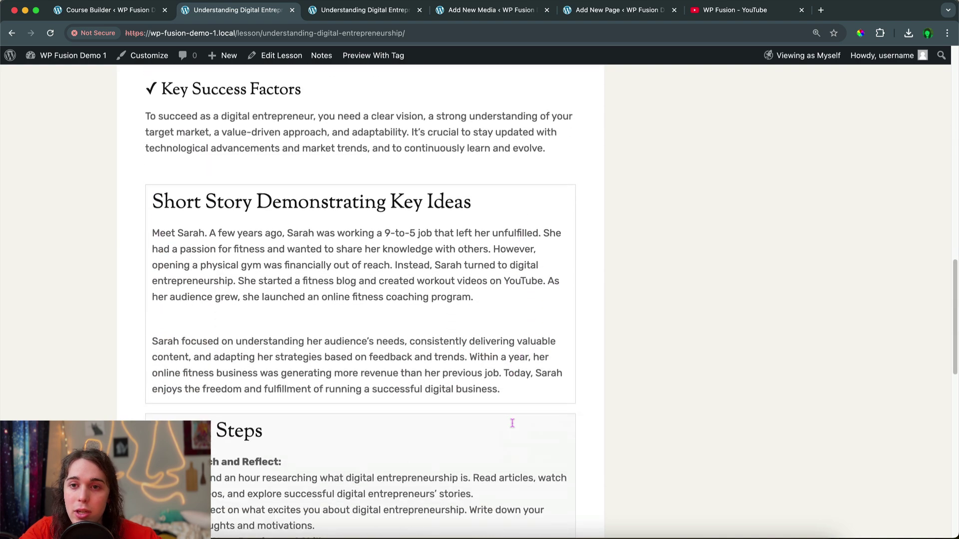
scroll(512, 424, down, 15)
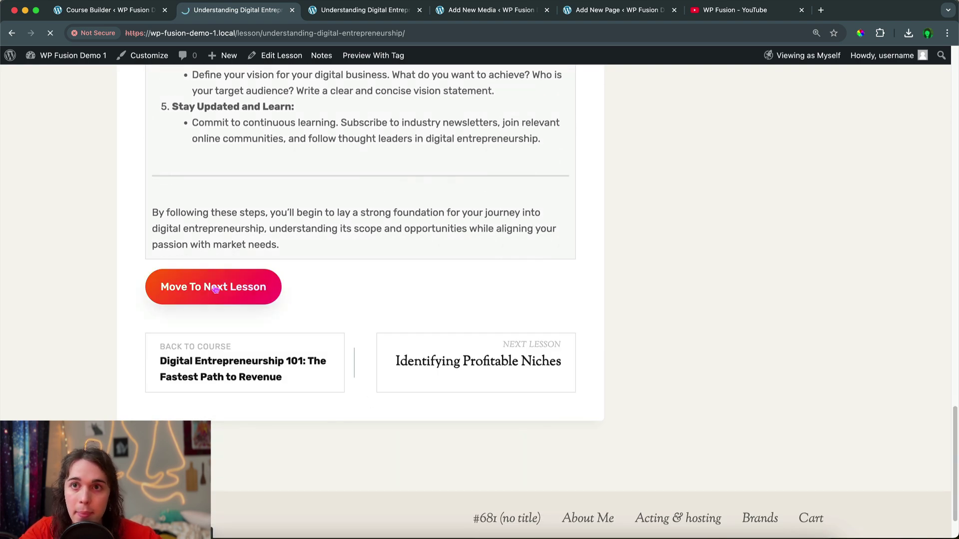
scroll(213, 287, down, 10)
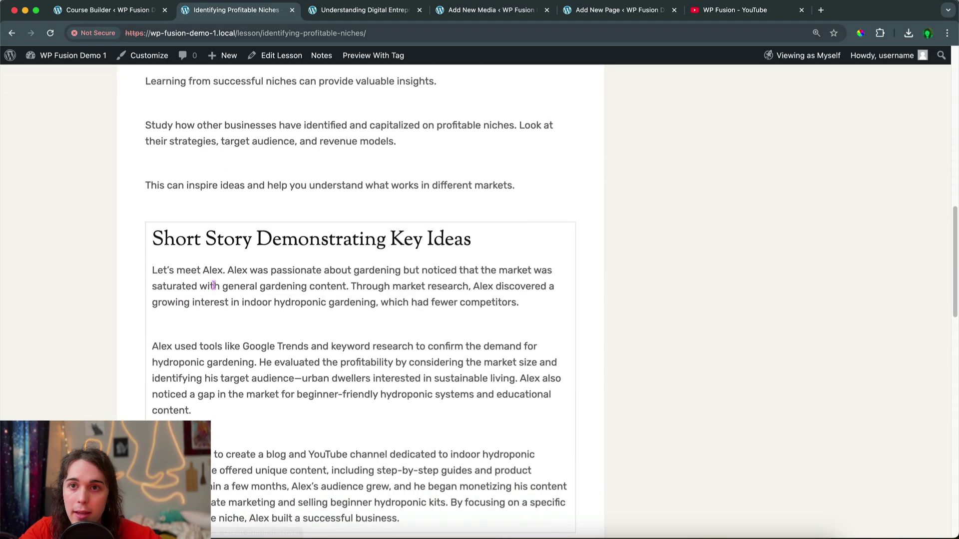
scroll(214, 286, down, 15)
scroll(214, 285, up, 14)
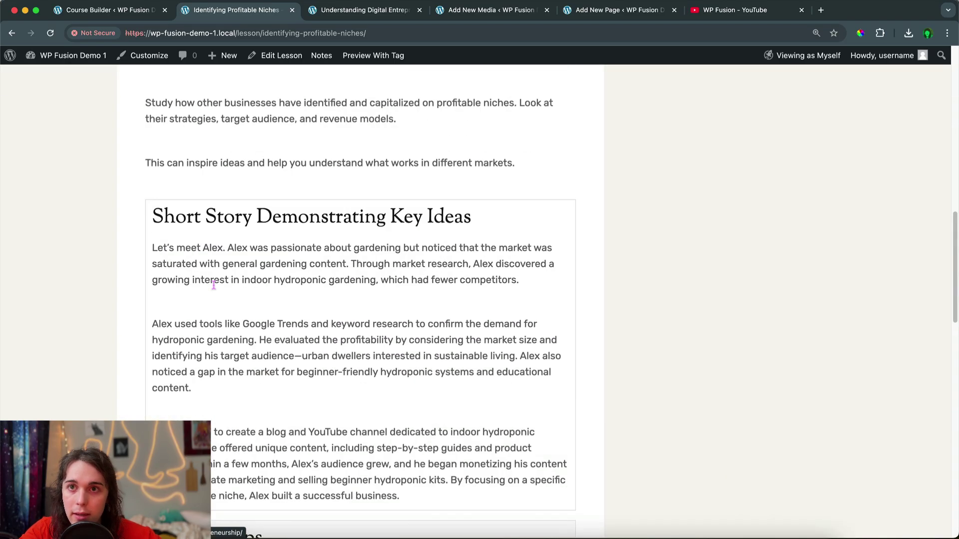
scroll(214, 286, up, 15)
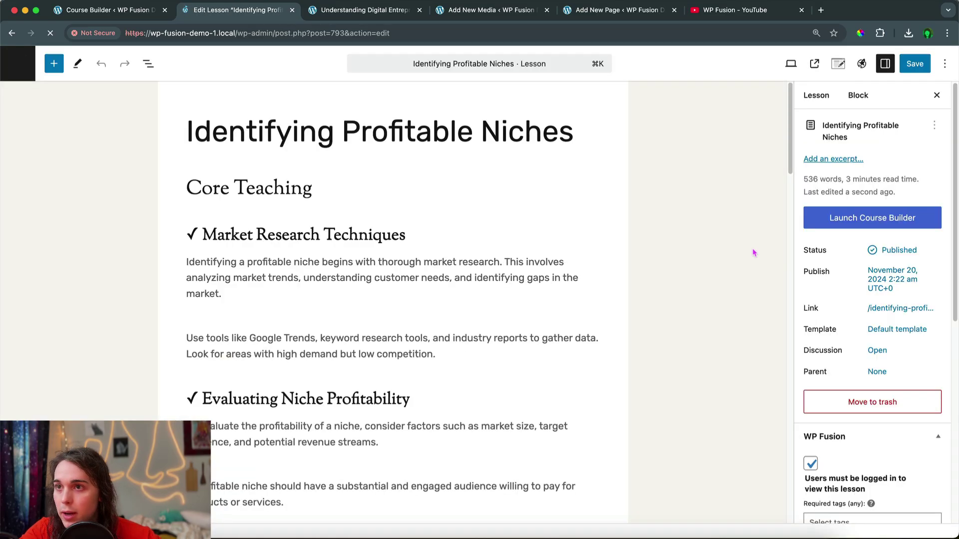
Scroll the lesson sidebar to review the WP Fusion required-tag and redirect settings
scroll(824, 246, down, 5)
scroll(824, 246, down, 1)
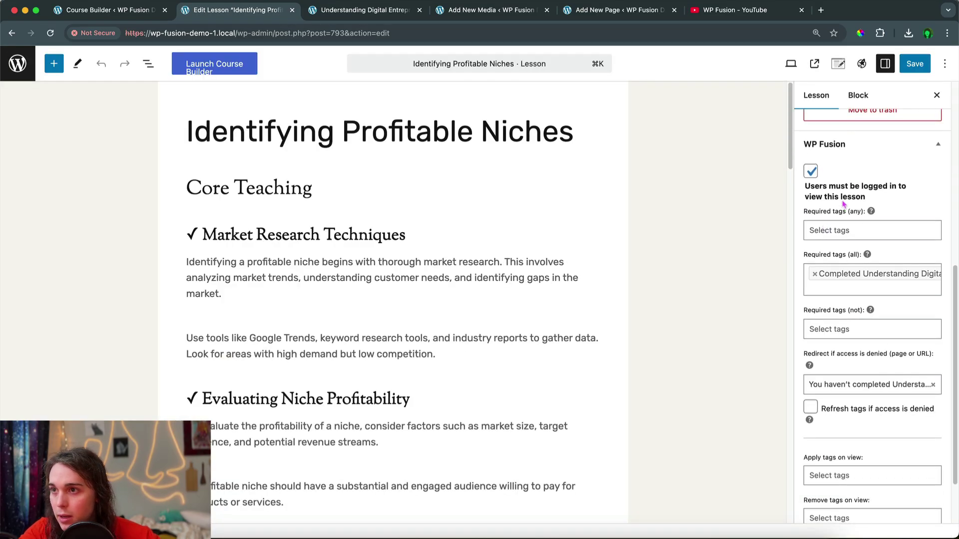
scroll(878, 288, down, 3)
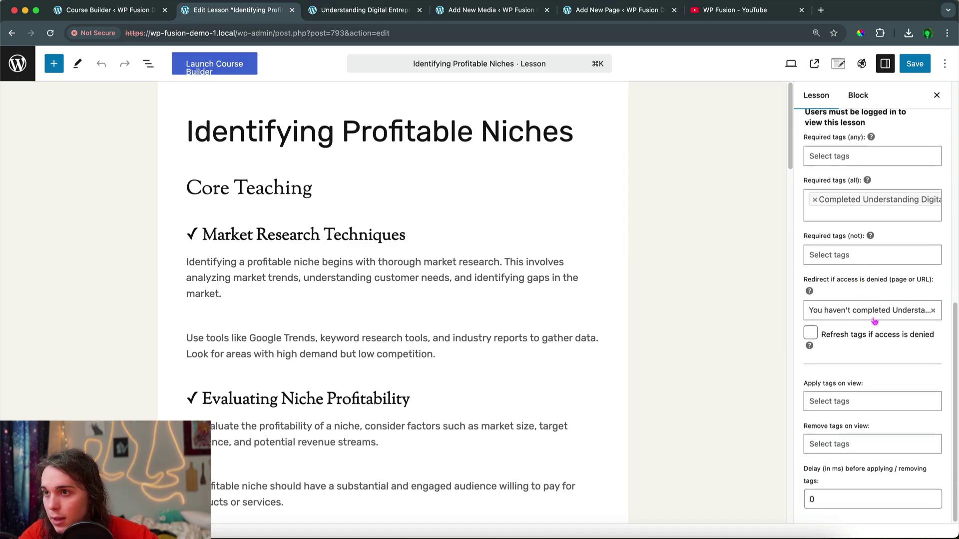
scroll(869, 303, up, 9)
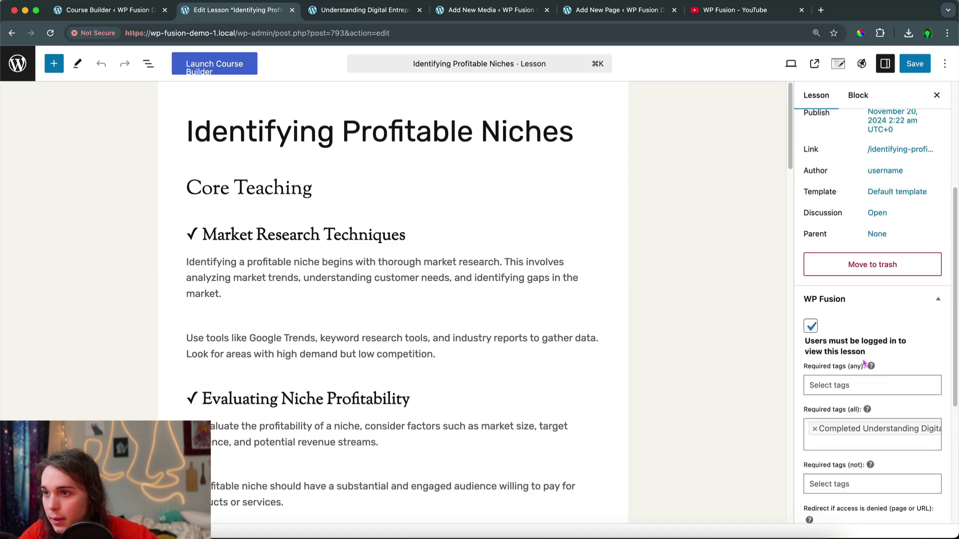
Open the admin area in a new tab, moved to the front, showing the Lessons list
right_click(17, 67)
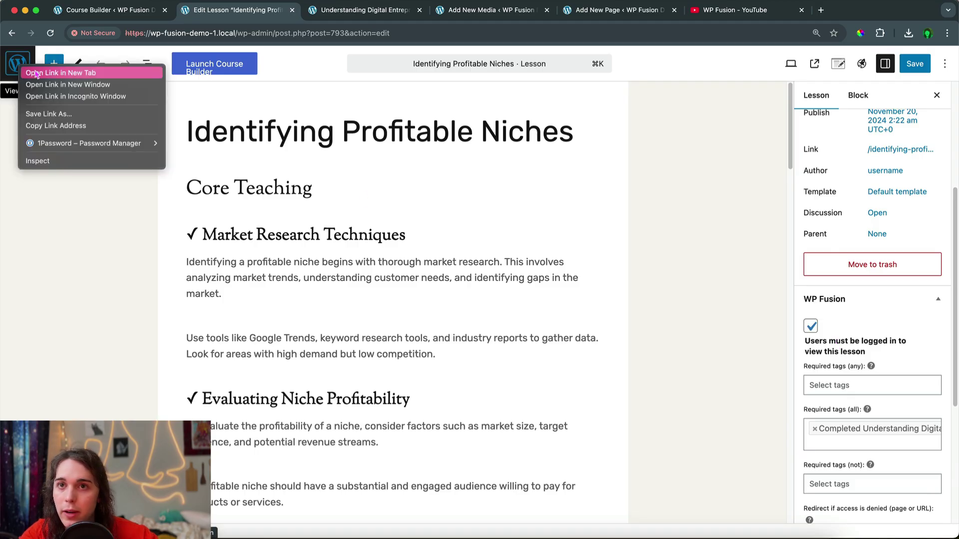
click(55, 73)
click(299, 10)
drag(299, 10, 57, 14)
scroll(30, 235, down, 10)
Open Settings > WP Fusion and review the General Settings options
mouse_move(40, 500)
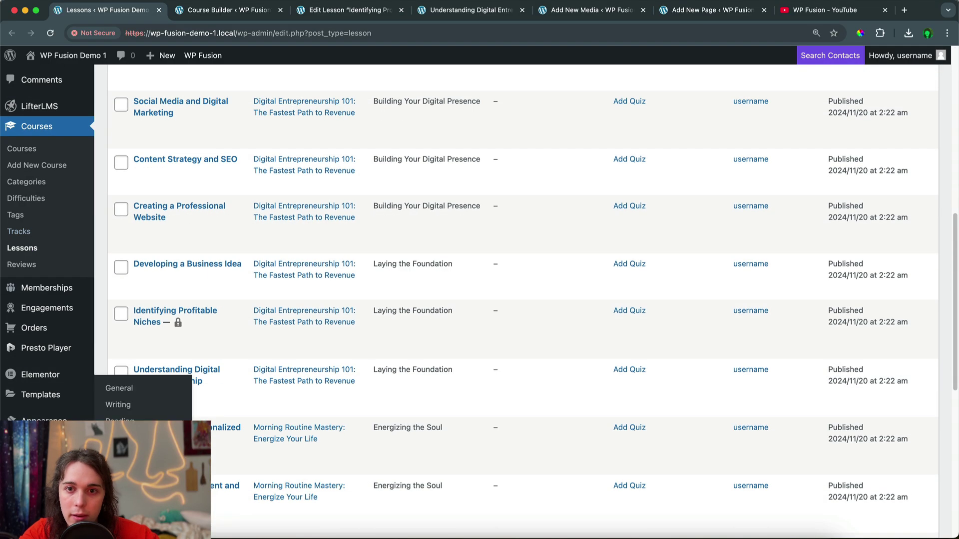
click(120, 503)
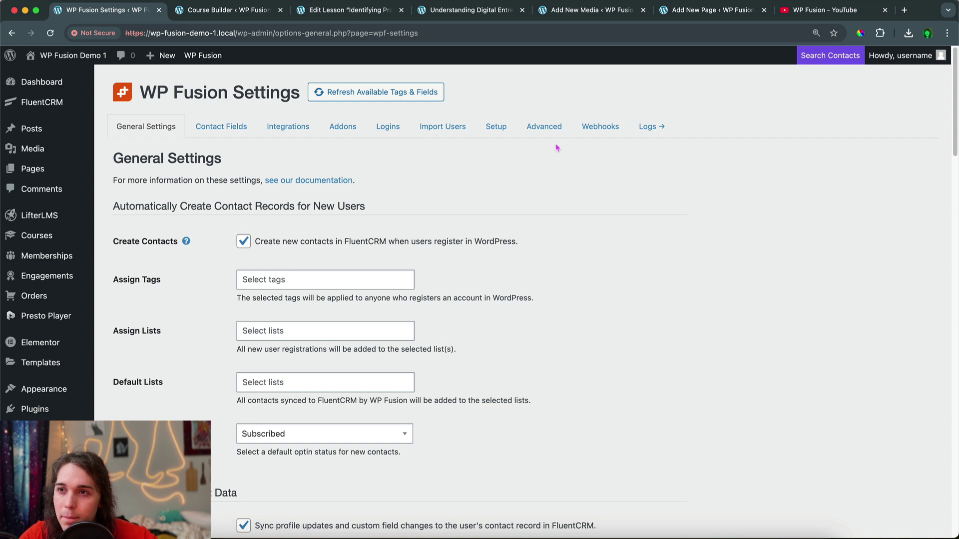
scroll(236, 191, down, 3)
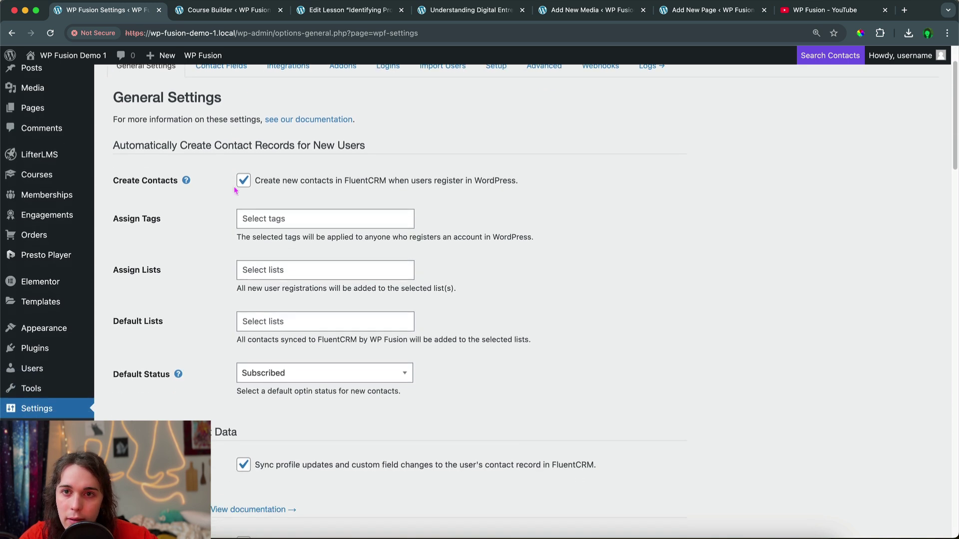
scroll(235, 191, down, 15)
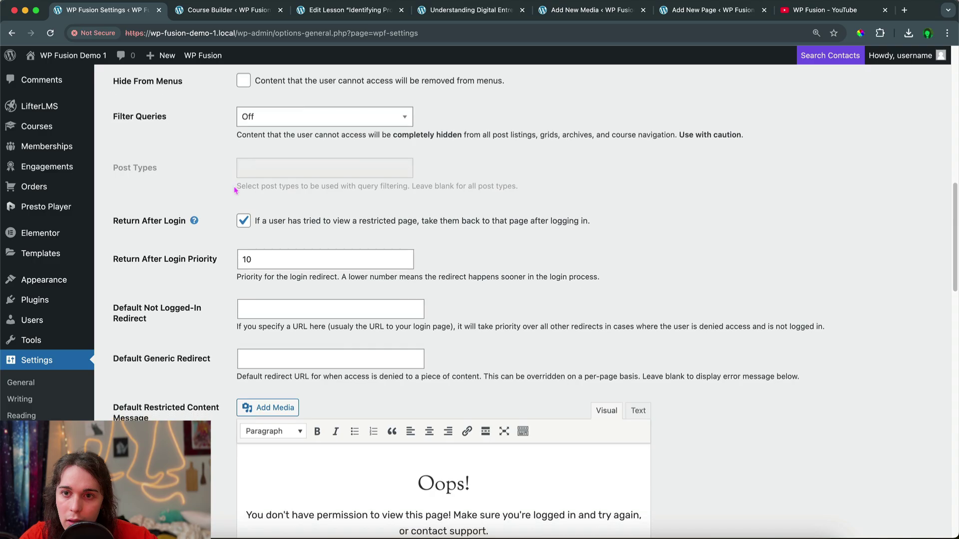
scroll(235, 191, down, 8)
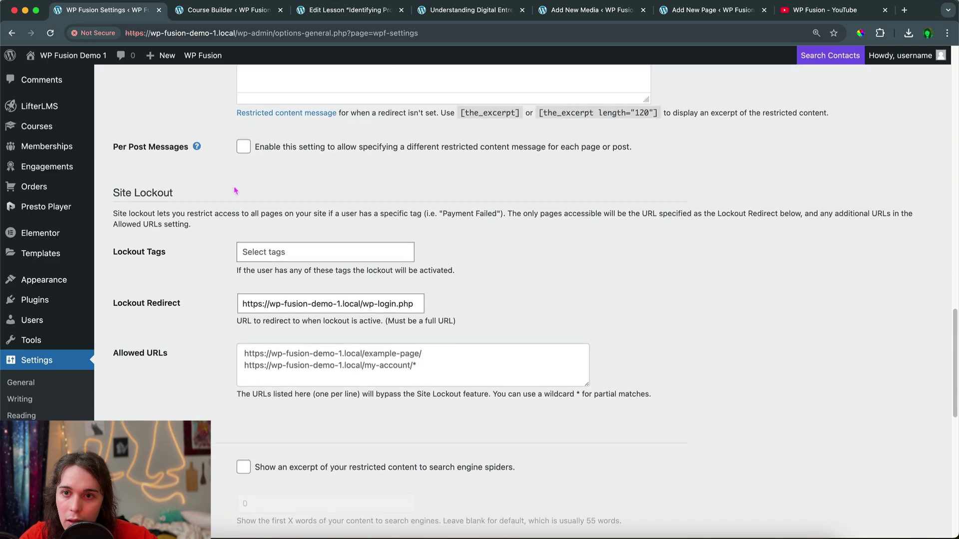
scroll(235, 191, down, 10)
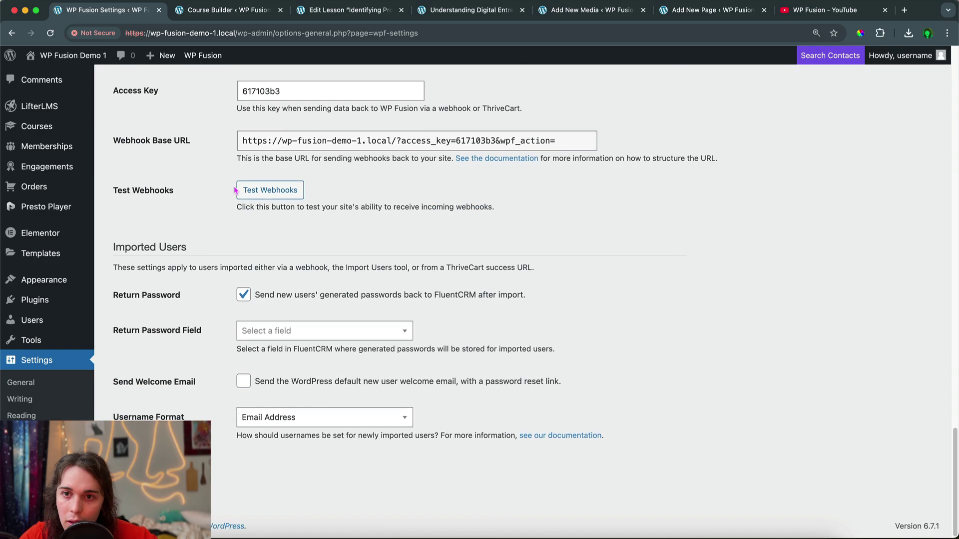
scroll(235, 190, up, 20)
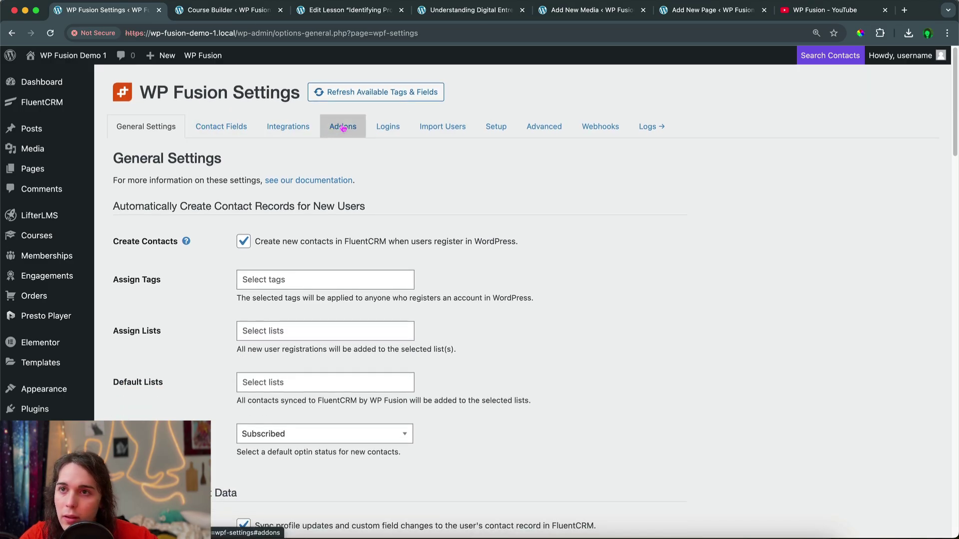
Review the Advanced tab's features, performance, logging and reset options, then open Courses in a new tab
click(536, 128)
scroll(328, 270, down, 15)
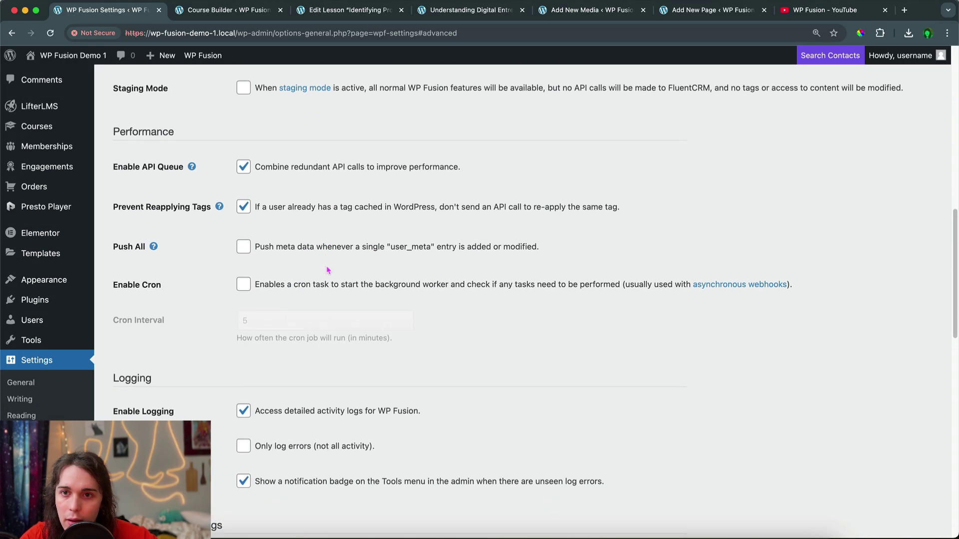
scroll(328, 270, down, 20)
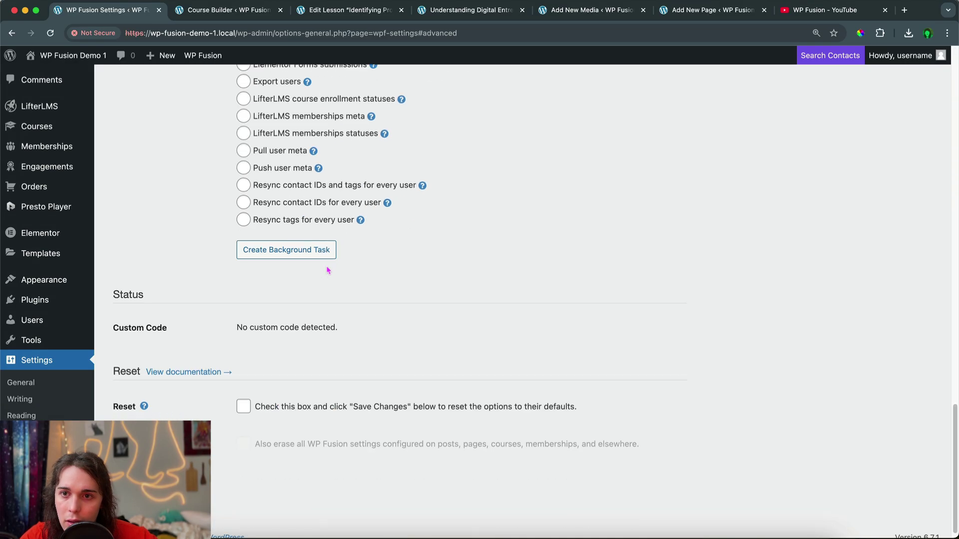
scroll(328, 271, down, 2)
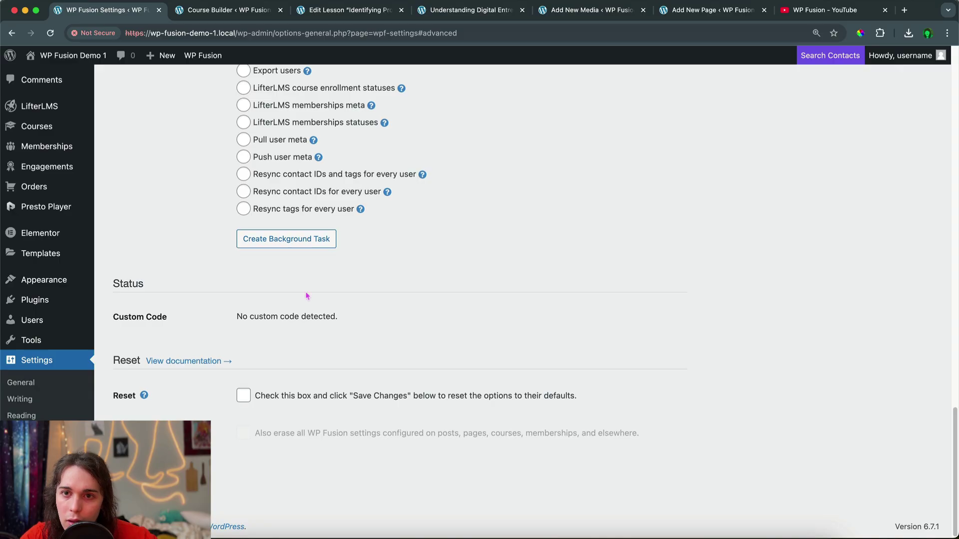
scroll(307, 296, up, 20)
right_click(61, 237)
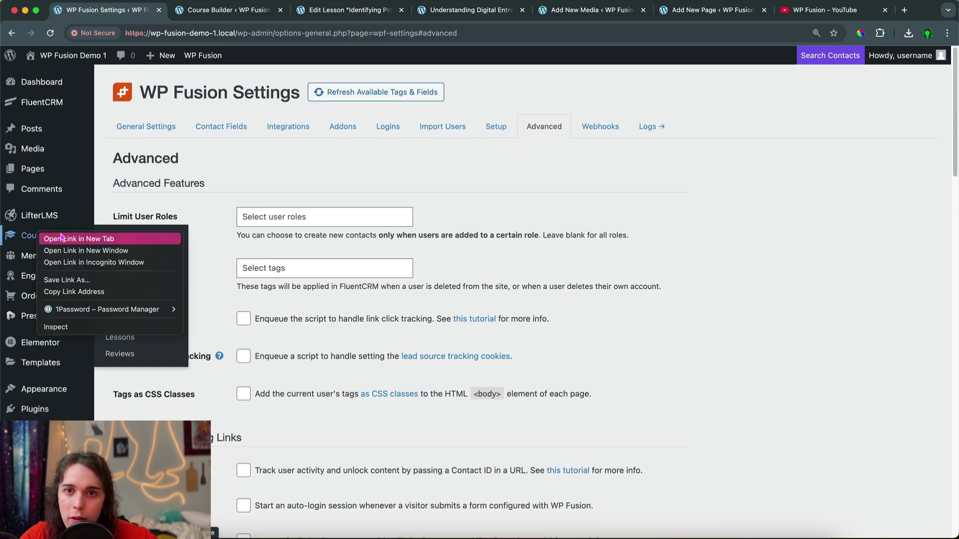
click(78, 239)
Open the Digital Entrepreneurship 101 editor to see Student Management, then open Courses in another tab
key(ctrl+Tab)
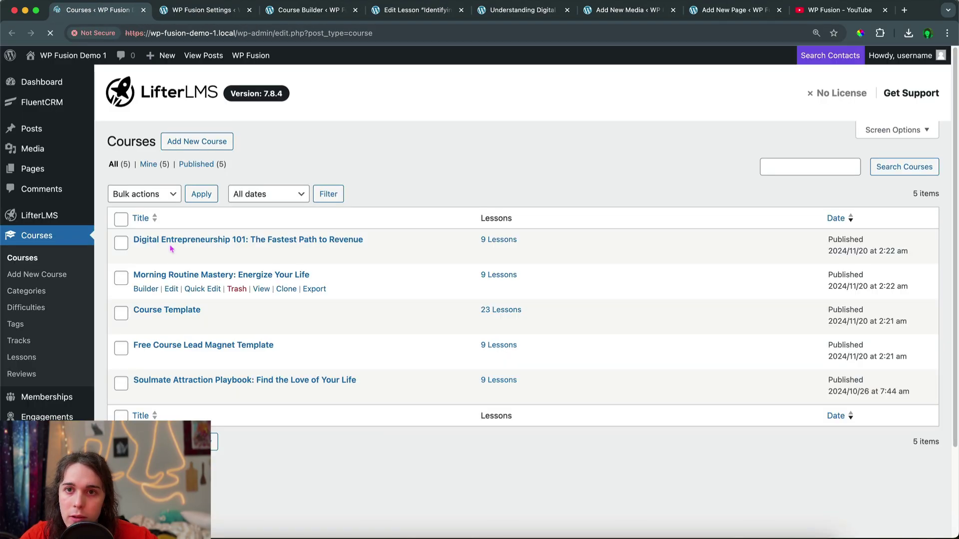
click(170, 240)
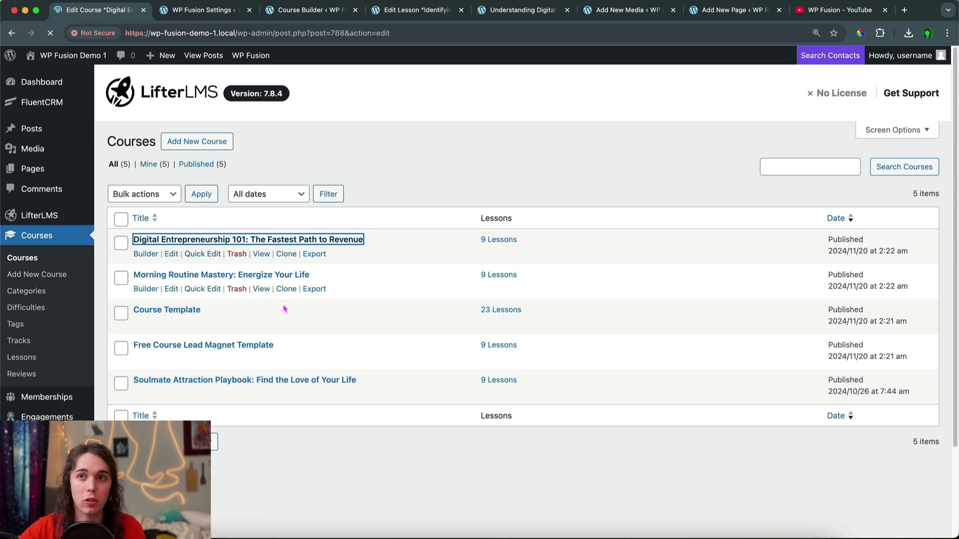
scroll(257, 249, down, 10)
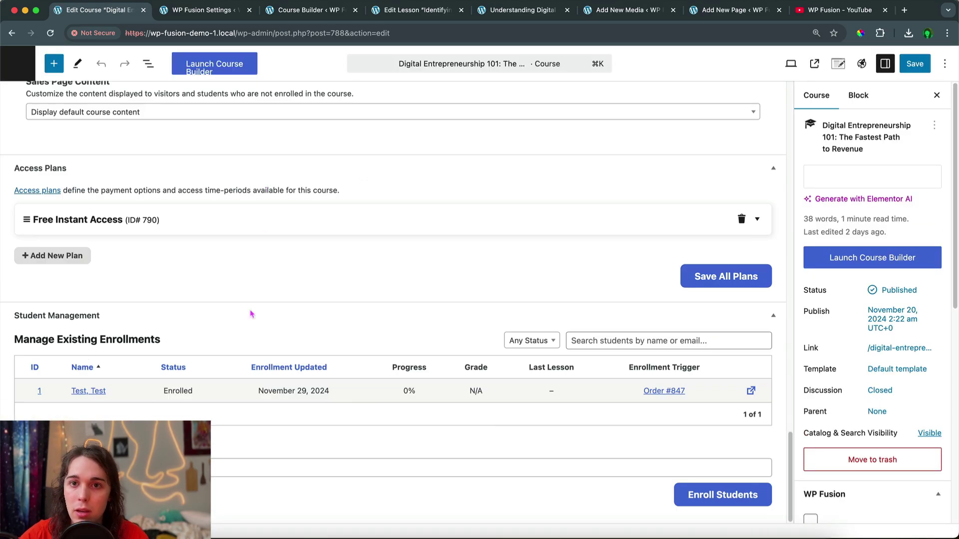
right_click(13, 54)
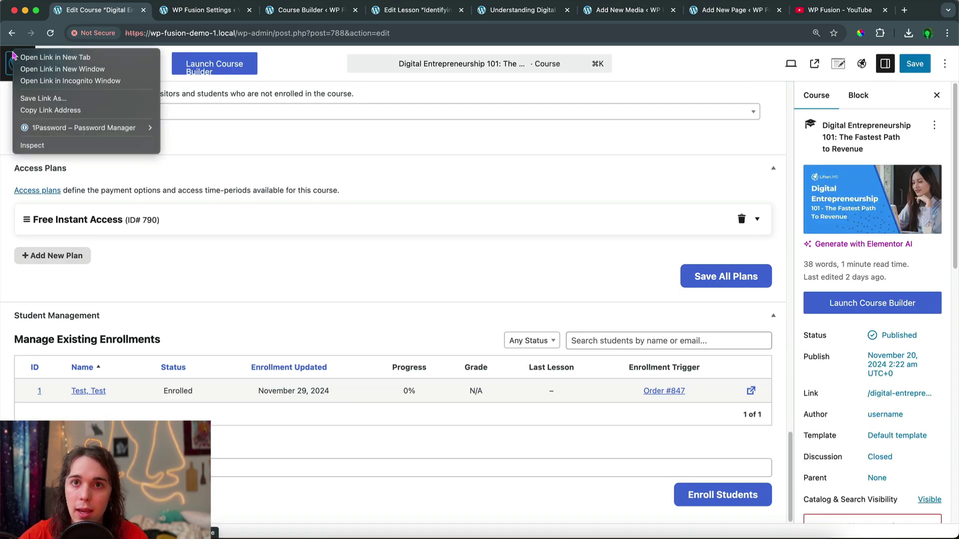
click(55, 57)
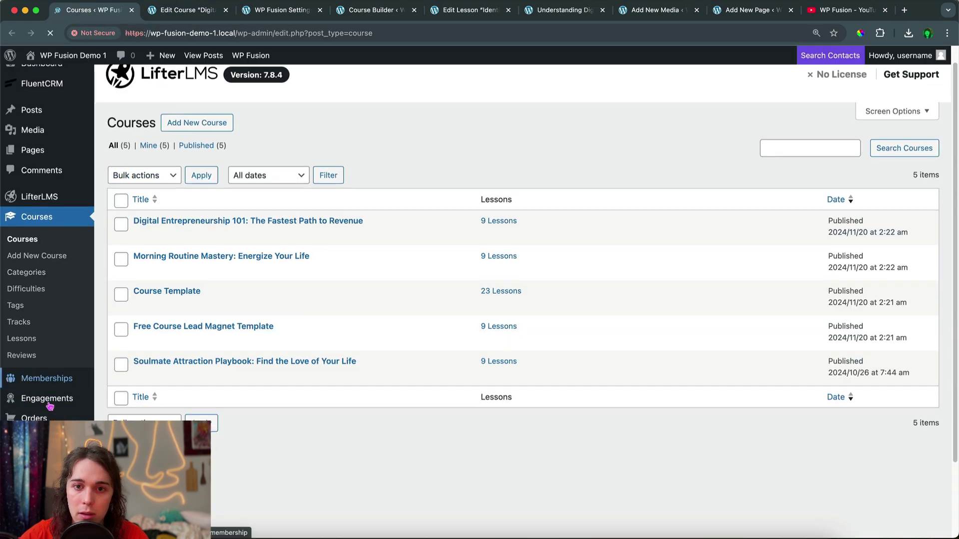
scroll(49, 407, down, 3)
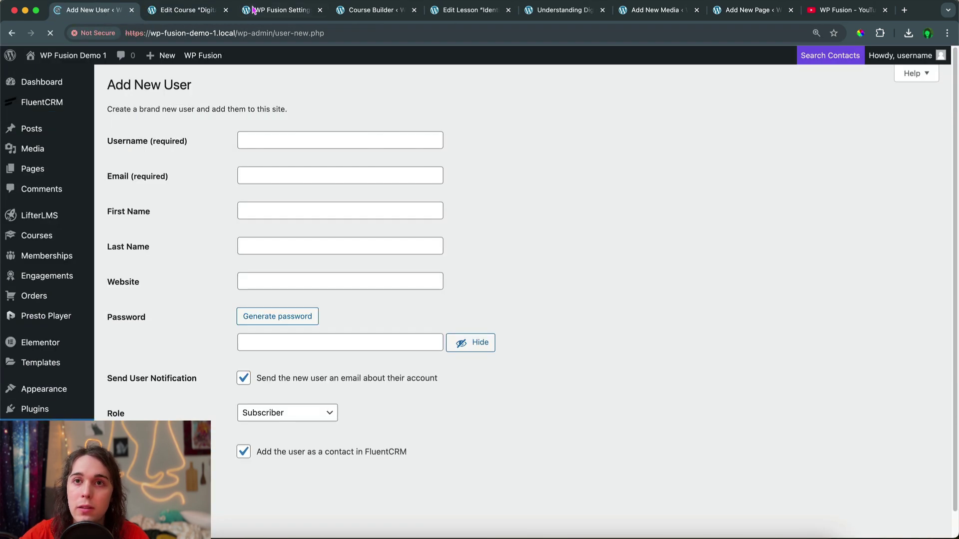
Enter the new user's username and e-mail address in the Add New User form
click(280, 142)
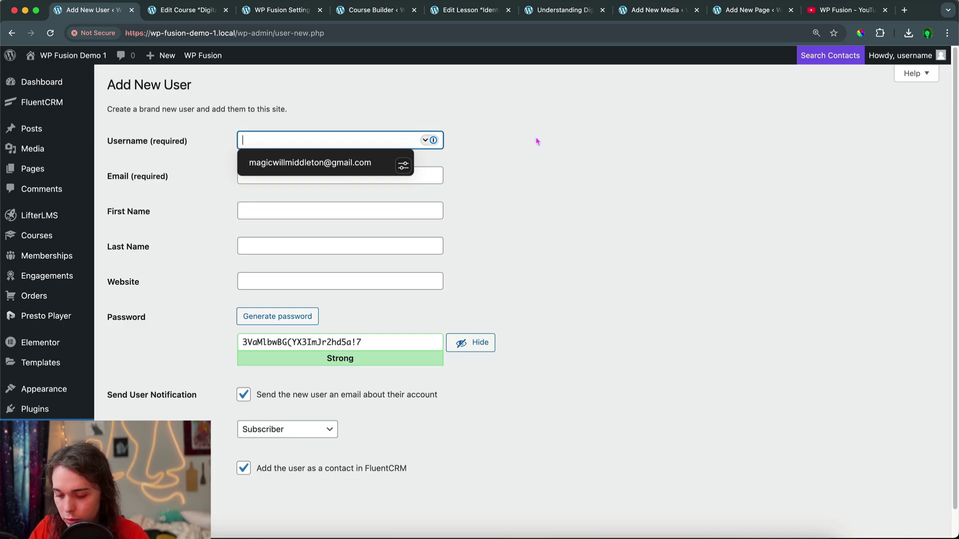
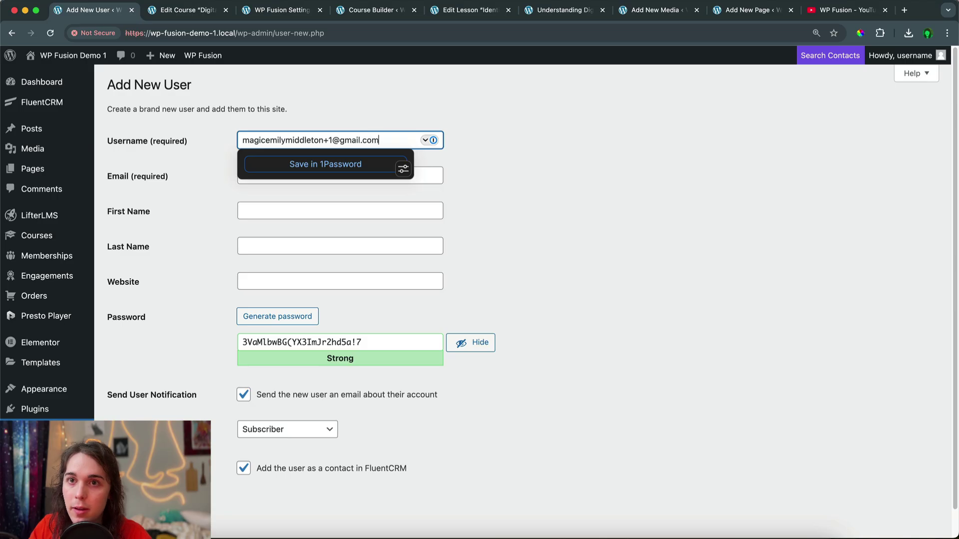
key(super+a)
key(super+c)
click(304, 171)
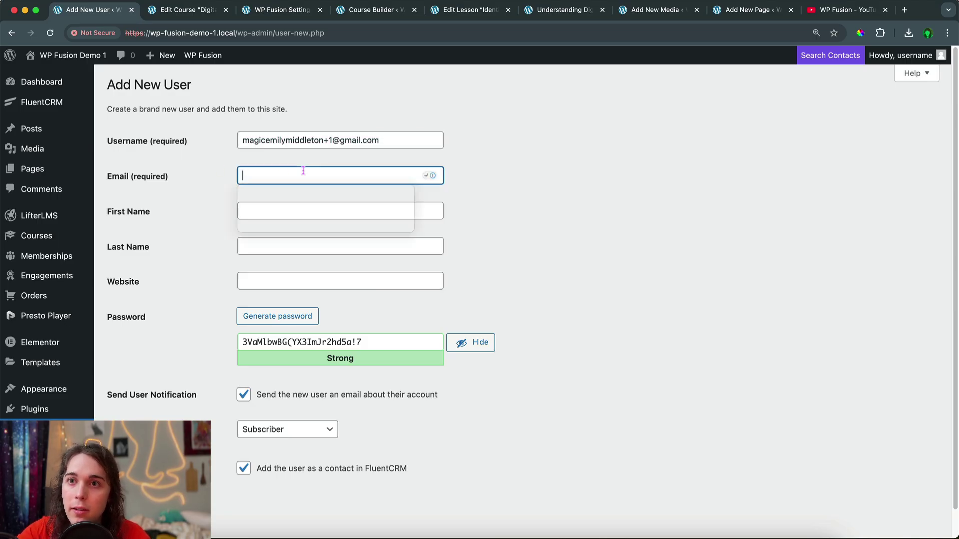
key(super+v)
click(330, 140)
key(BackSpace)
click(582, 220)
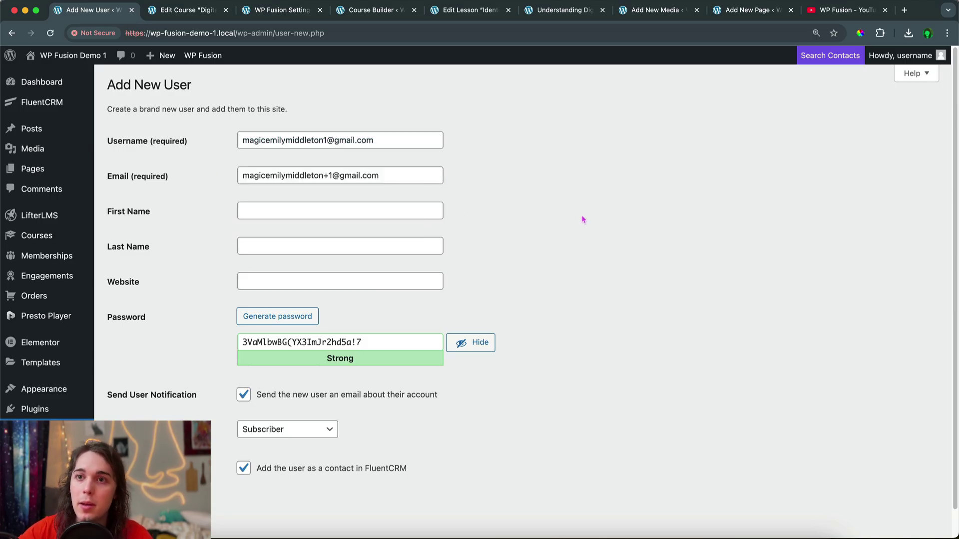
click(385, 176)
click(513, 186)
scroll(513, 186, down, 1)
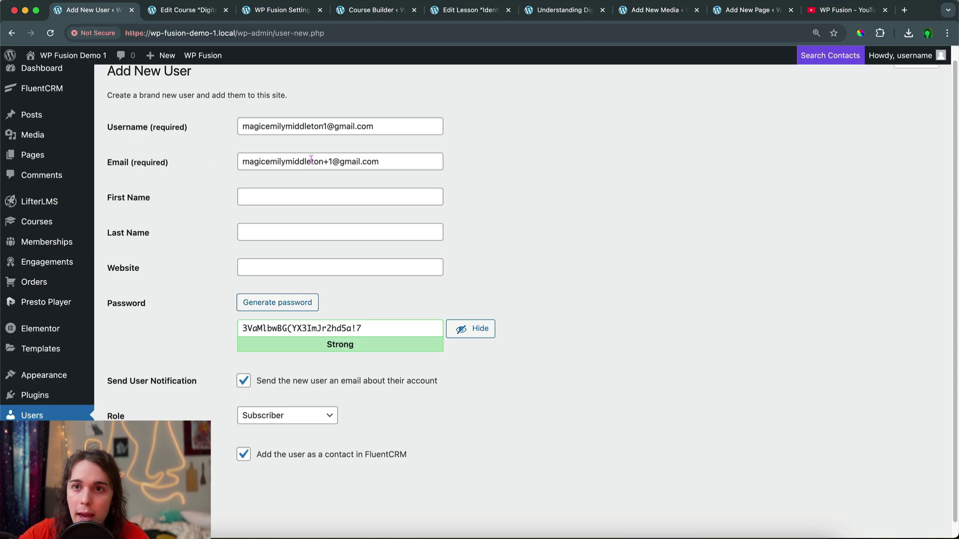
scroll(313, 226, down, 1)
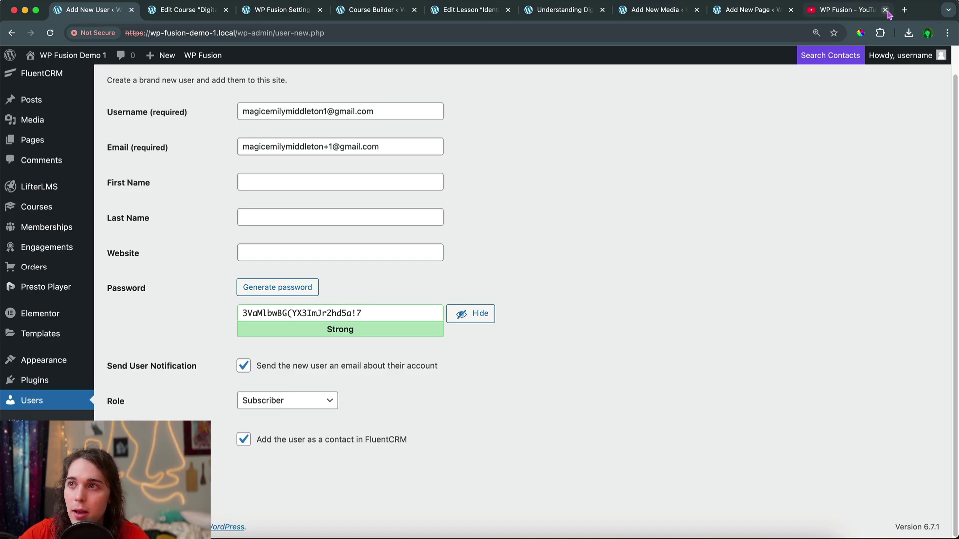
Save the e-mail in a spare tab, select the generated password and create the Subscriber user
click(904, 10)
key(super+v)
click(104, 14)
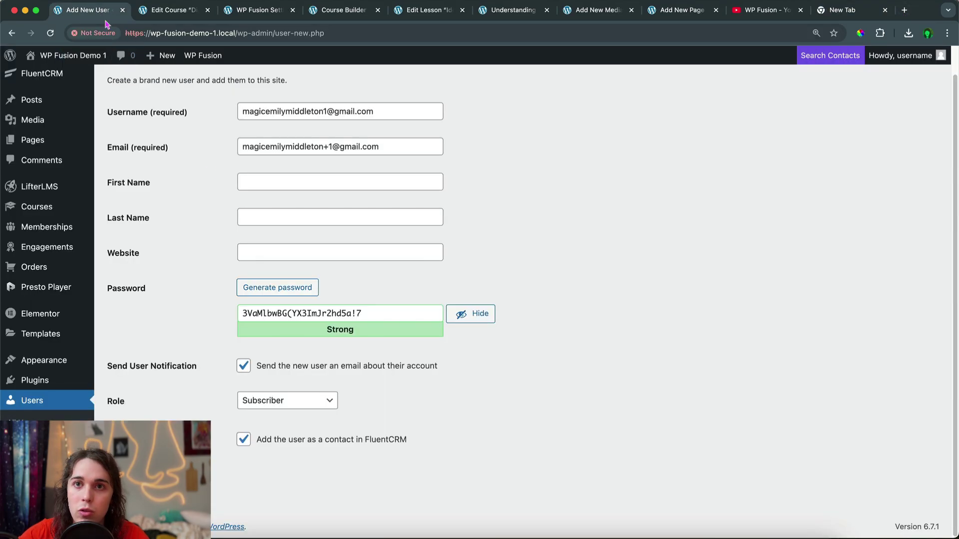
triple_click(337, 305)
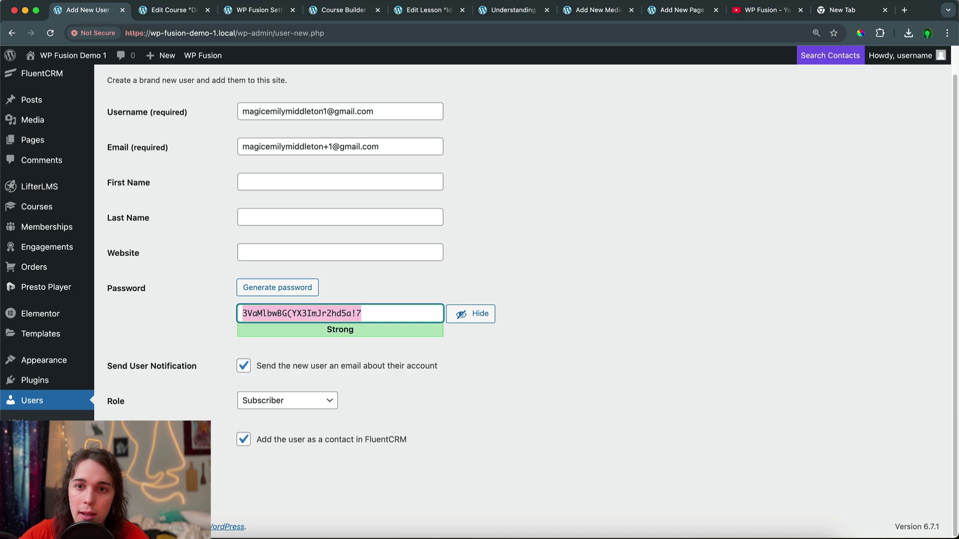
key(Return)
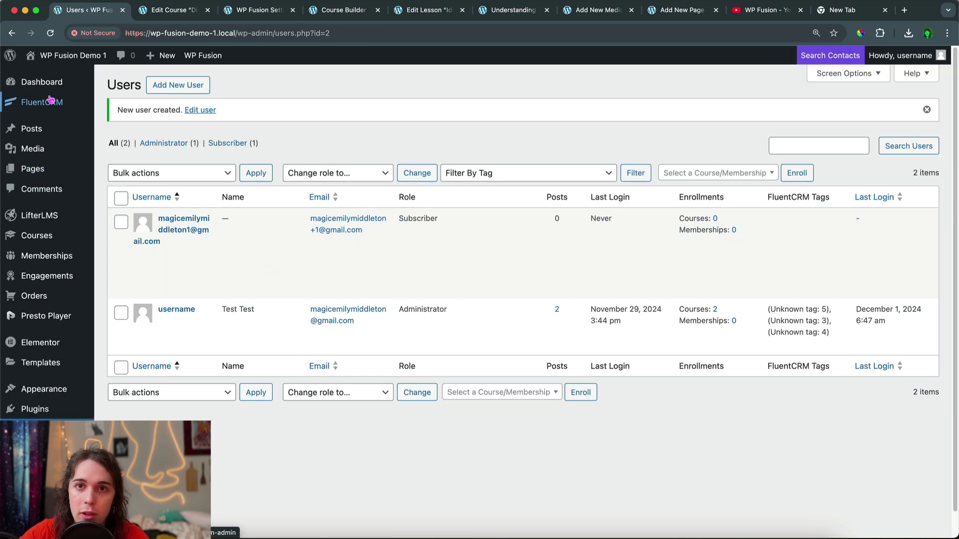
Confirm the new user is listed as a Subscribed contact in FluentCRM Contacts, then go to Courses
click(129, 102)
click(50, 148)
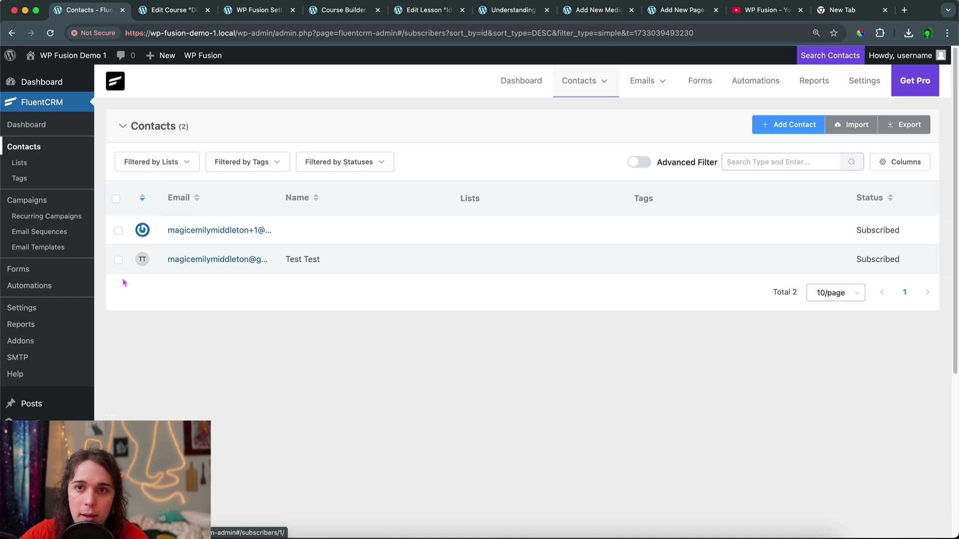
scroll(100, 304, down, 5)
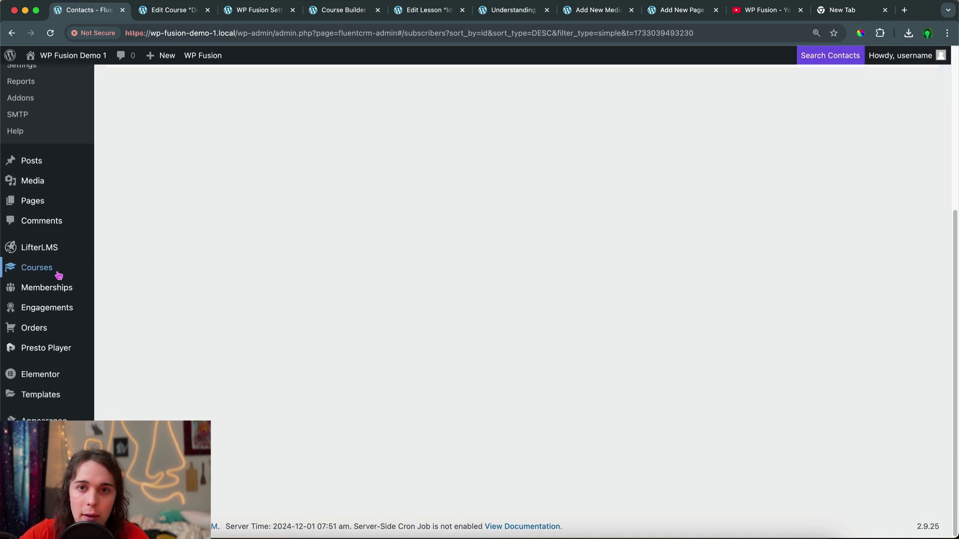
click(50, 266)
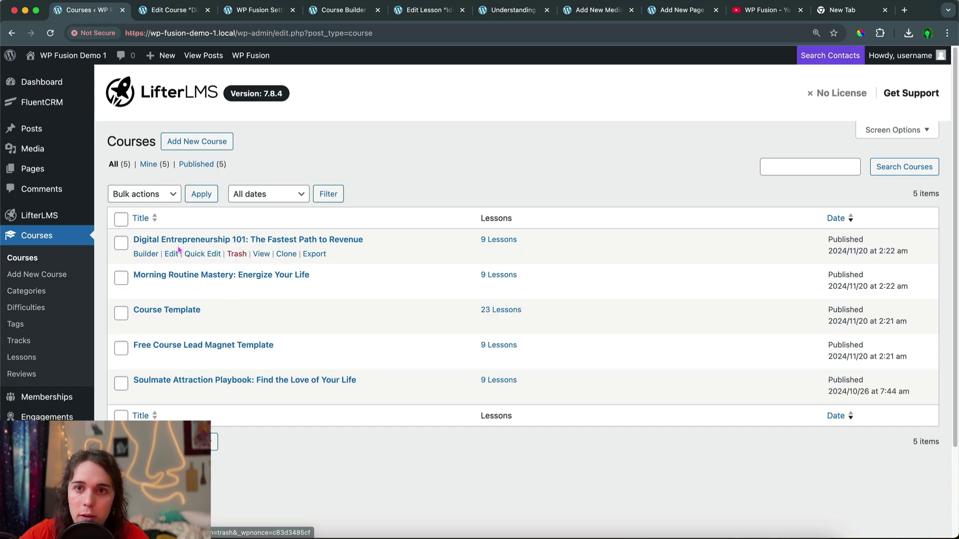
Enroll the new user in Digital Entrepreneurship 101 through Student Management, then return to Courses
click(182, 241)
click(207, 10)
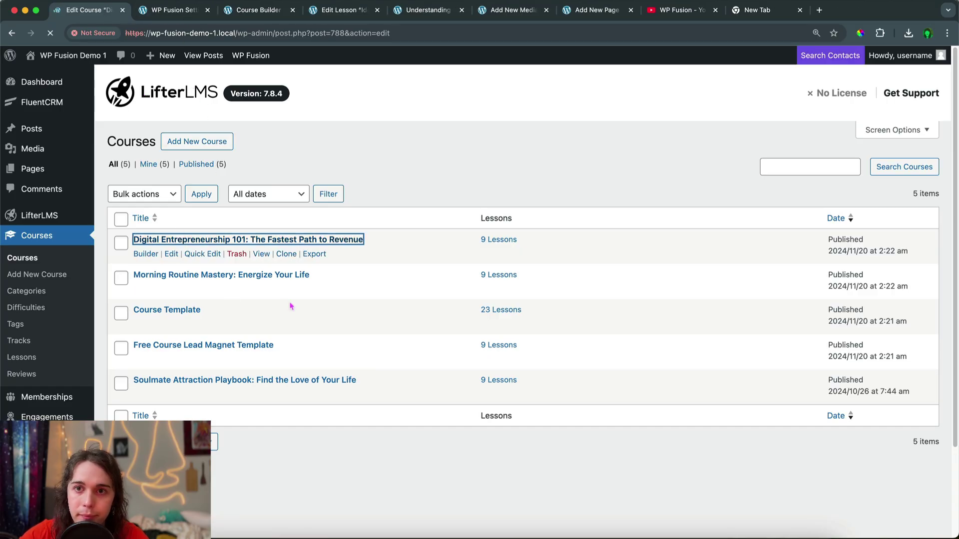
scroll(317, 306, down, 10)
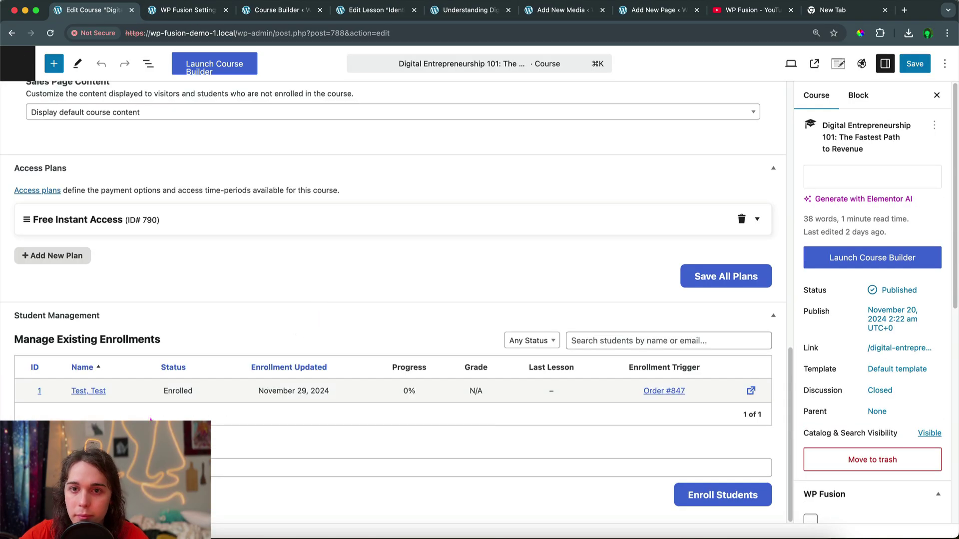
scroll(316, 305, up, 5)
scroll(46, 392, down, 10)
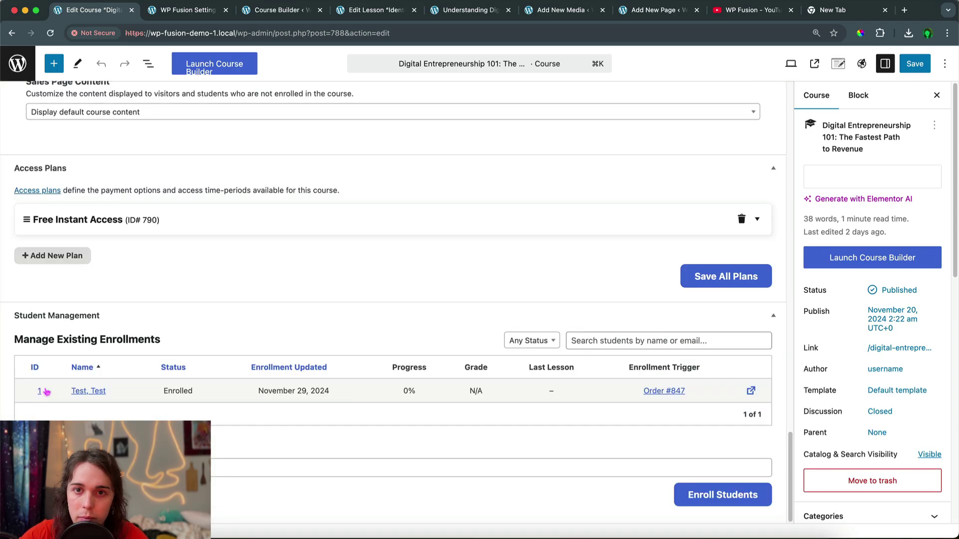
click(100, 467)
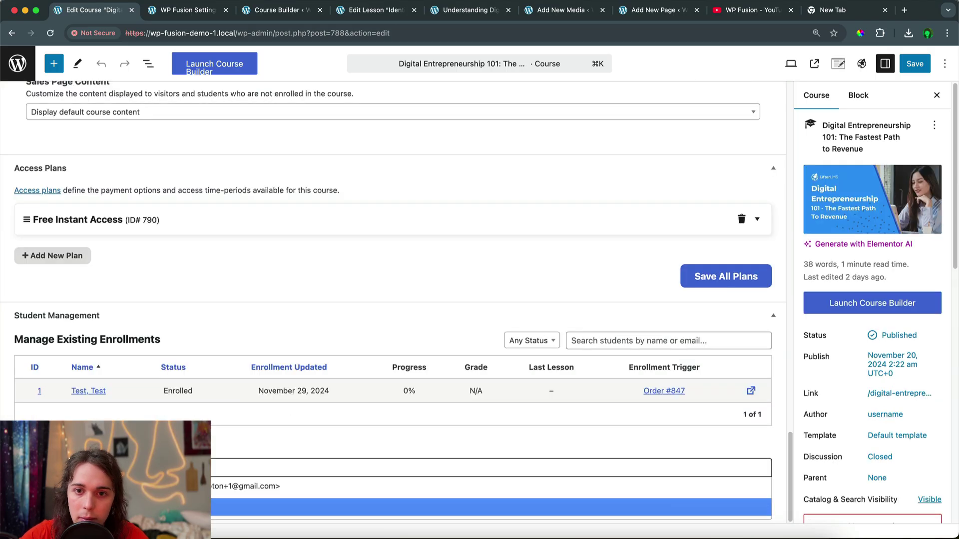
key(Return)
click(714, 494)
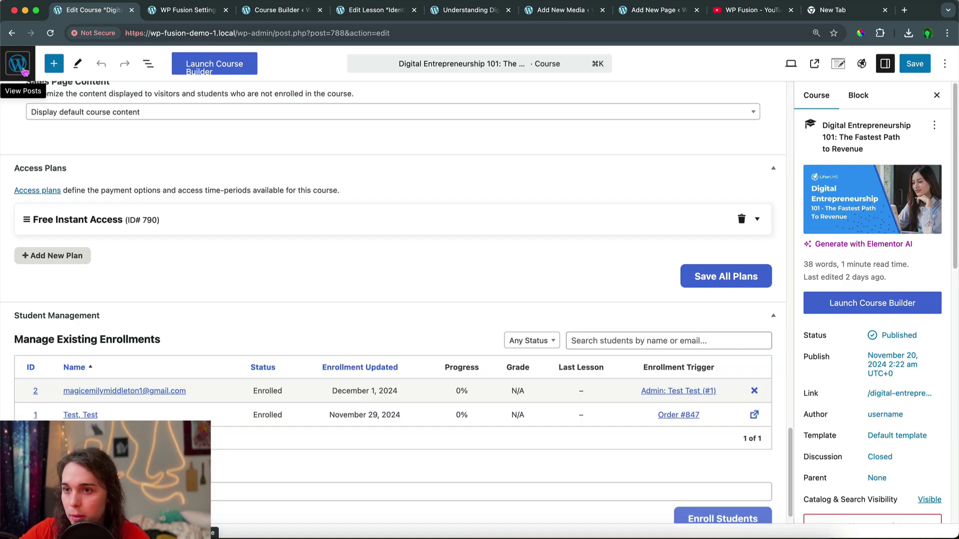
click(20, 68)
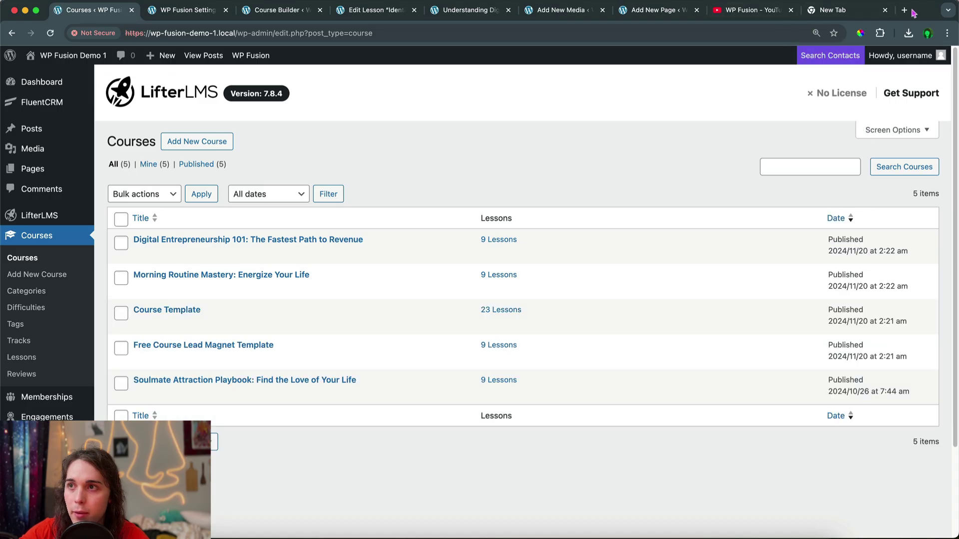
Paste the copied password into a spare browser tab for later use
click(903, 11)
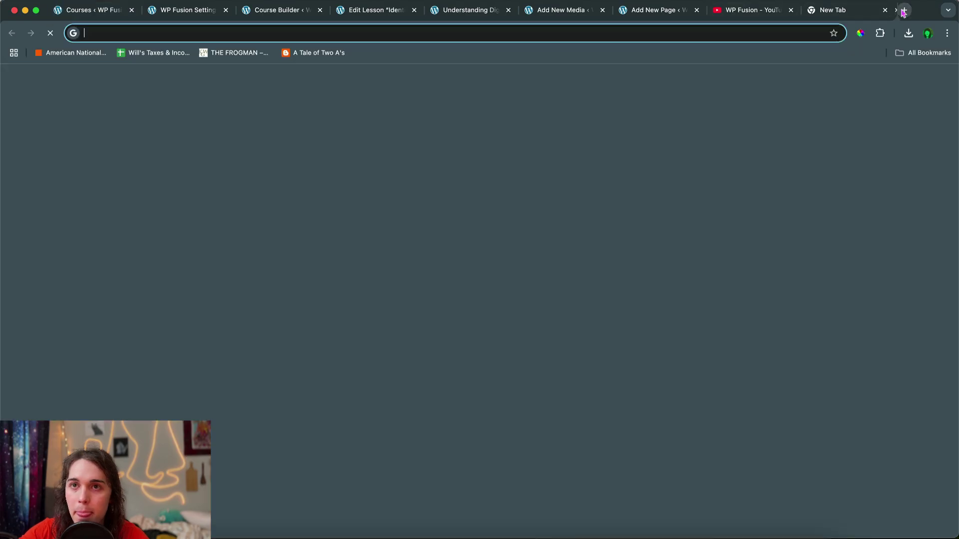
click(904, 11)
click(90, 10)
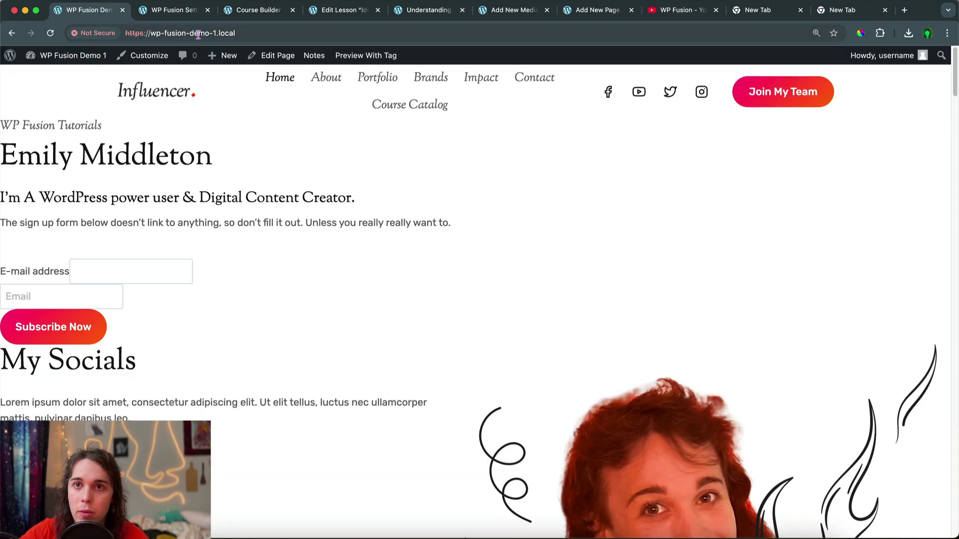
Visit the site and load its front page in a new incognito window
click(198, 34)
key(super+c)
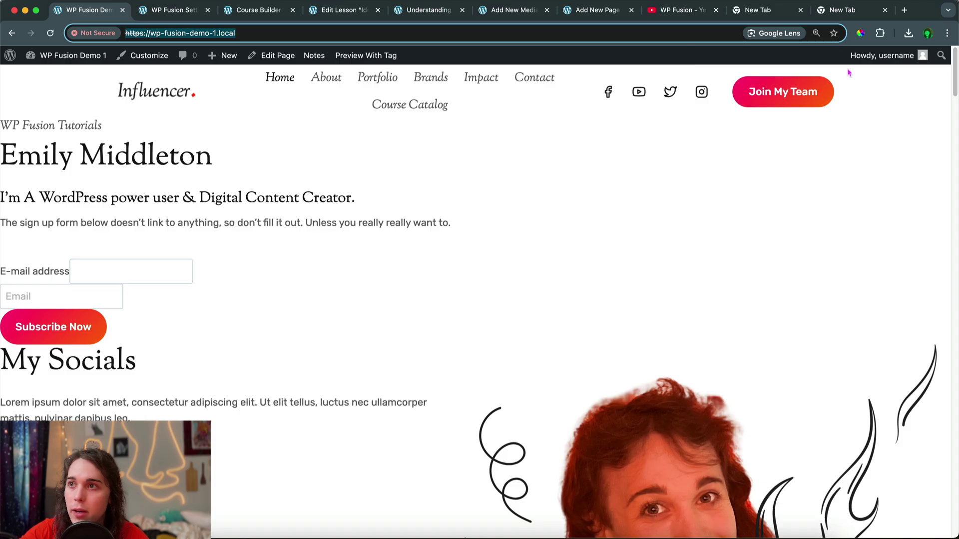
click(947, 33)
click(868, 85)
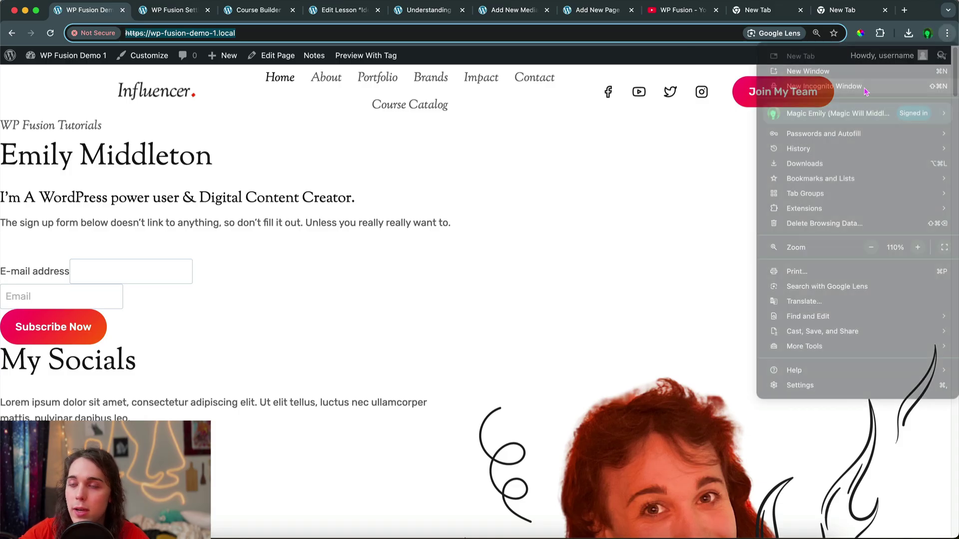
key(super+v)
key(Return)
drag(777, 12, 775, 30)
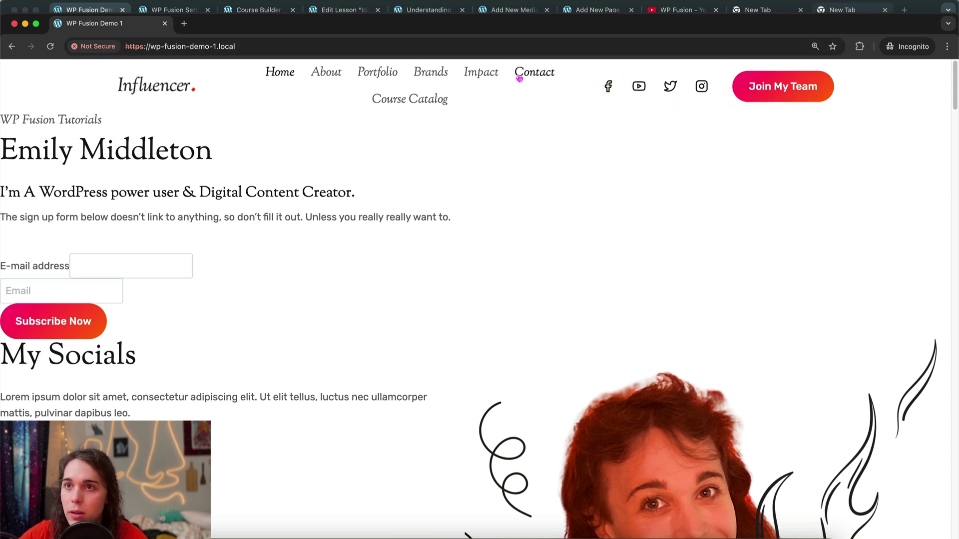
Go to the site's /dashboard page in the incognito window
click(358, 48)
click(359, 51)
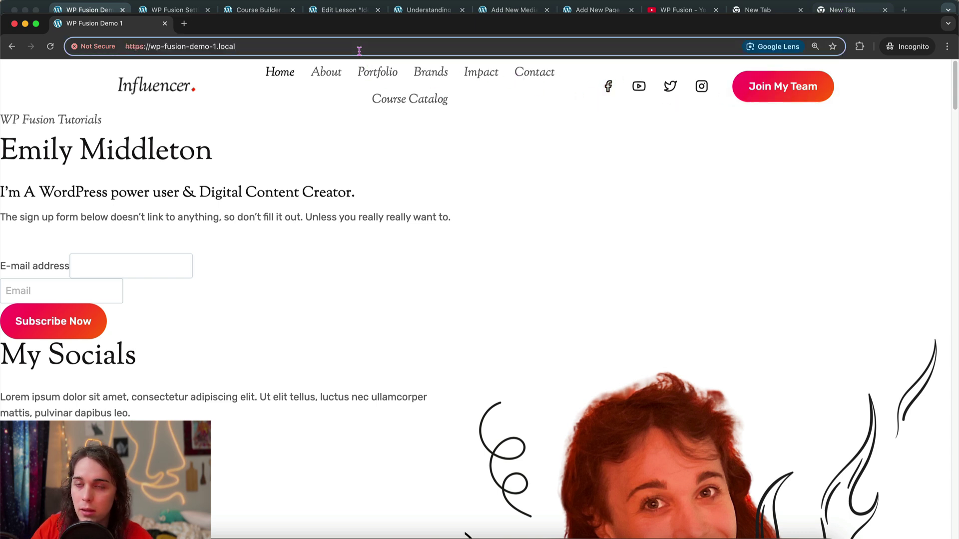
text(/dashbo)
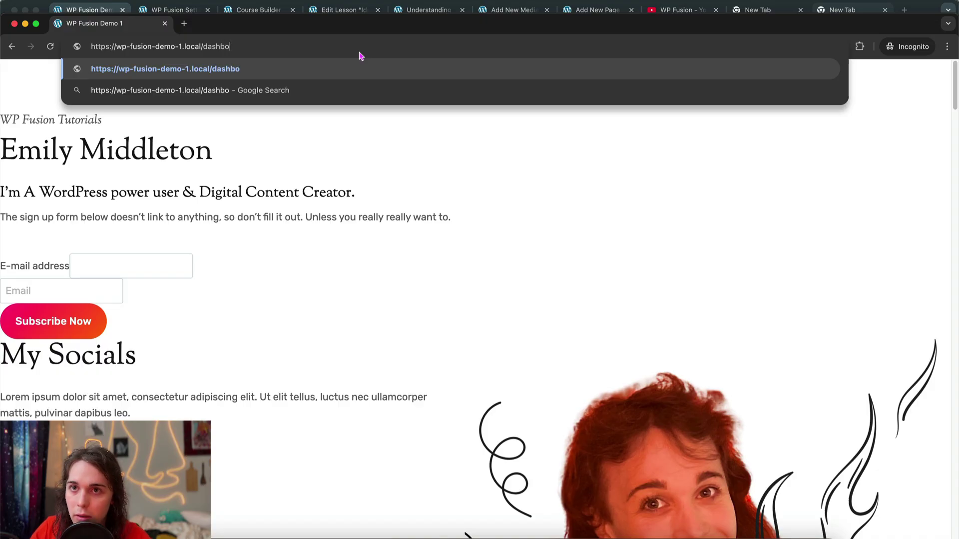
text(ard)
key(Return)
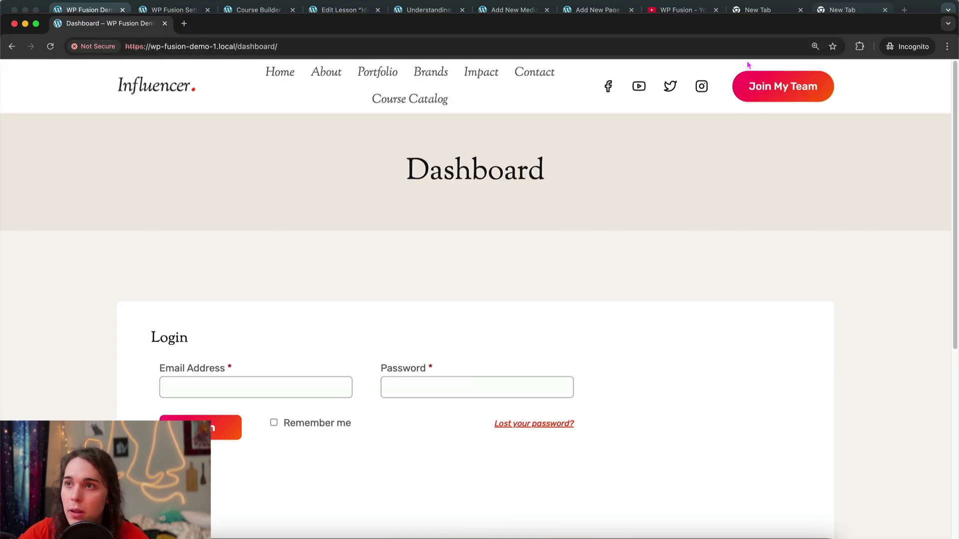
Fill in the test user's saved e-mail and password on the login form and log in
click(764, 14)
key(super+a)
key(super+c)
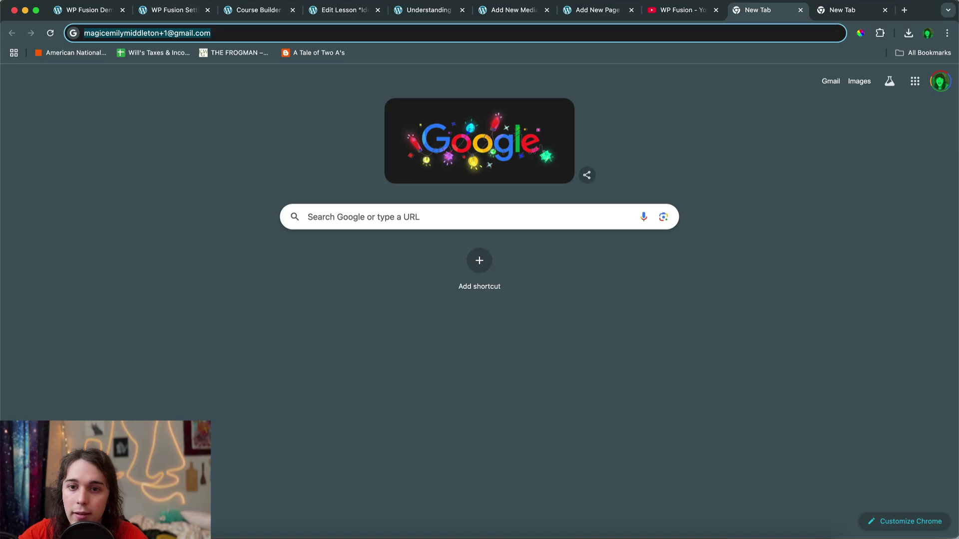
key(super+grave)
key(super+v)
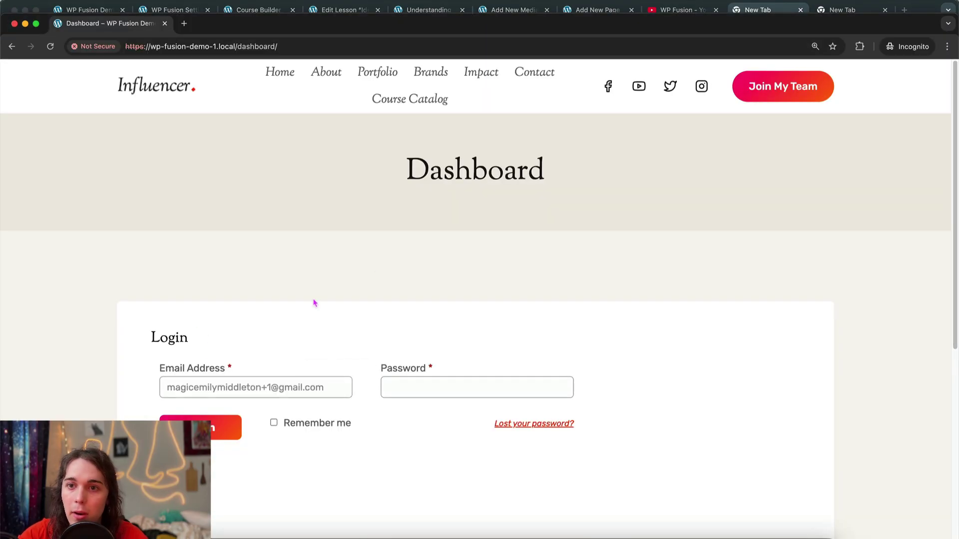
key(super+grave)
key(super+a)
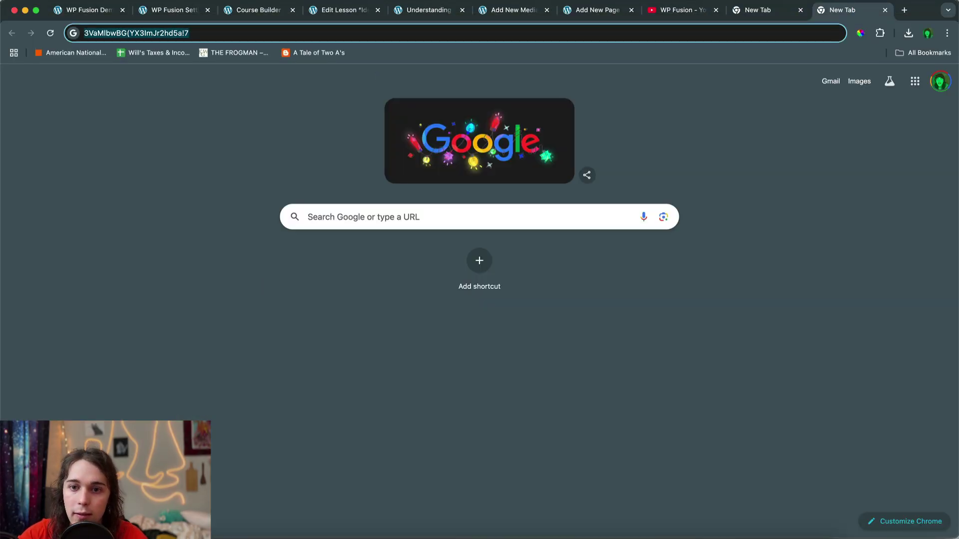
key(super+c)
key(super+grave)
click(397, 391)
key(super+v)
click(228, 427)
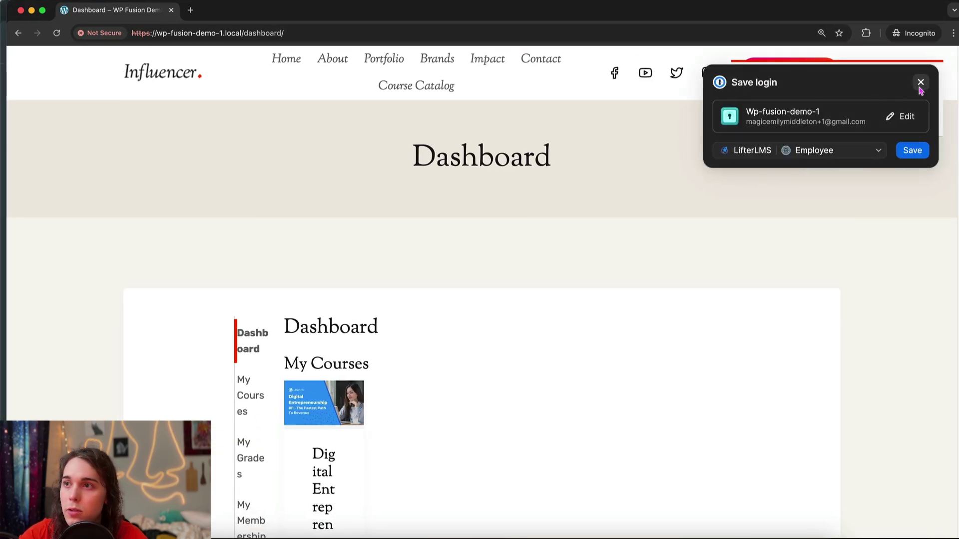
Dismiss the save-login prompt, open Digital Entrepreneurship 101's first lesson and click Next Lesson
click(920, 83)
scroll(390, 277, down, 5)
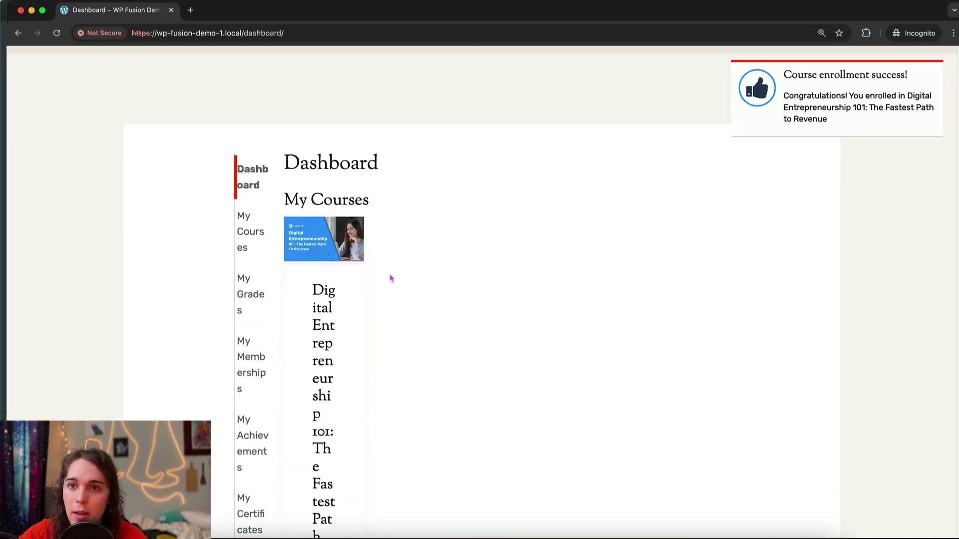
scroll(506, 205, up, 5)
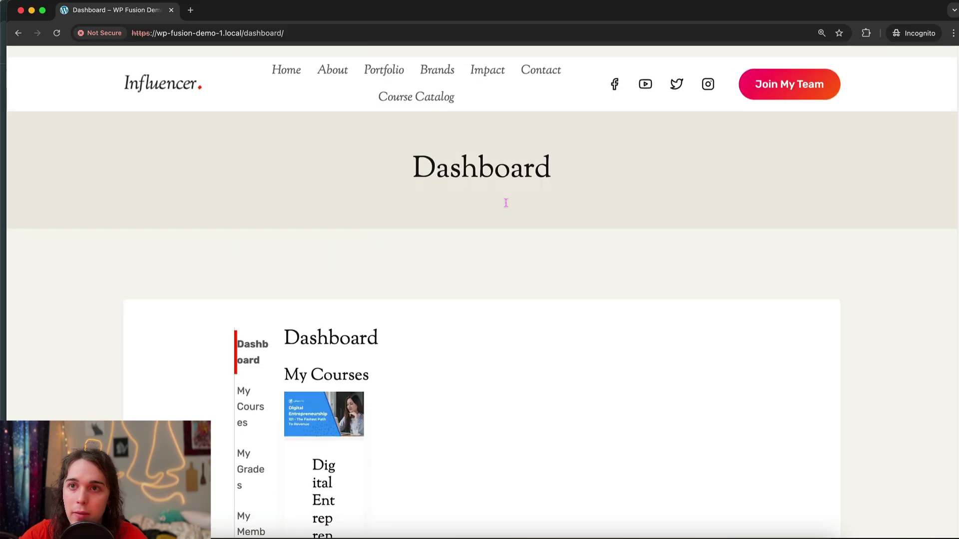
scroll(435, 190, down, 6)
click(324, 210)
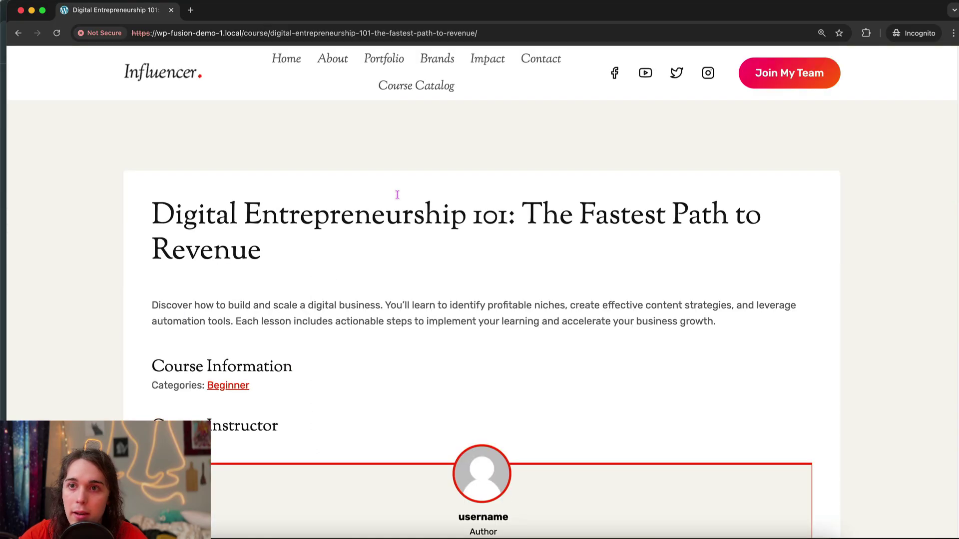
scroll(397, 198, down, 10)
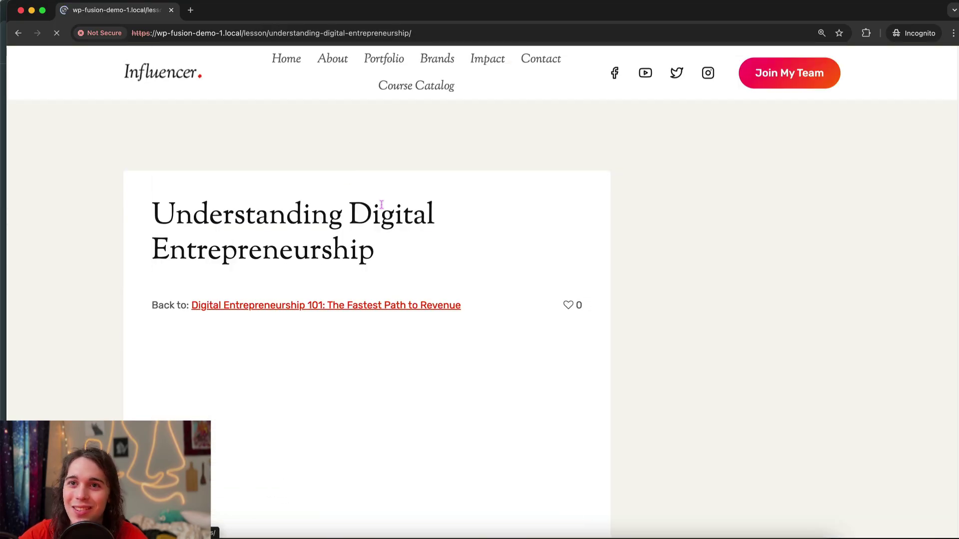
scroll(364, 280, down, 10)
scroll(364, 281, down, 10)
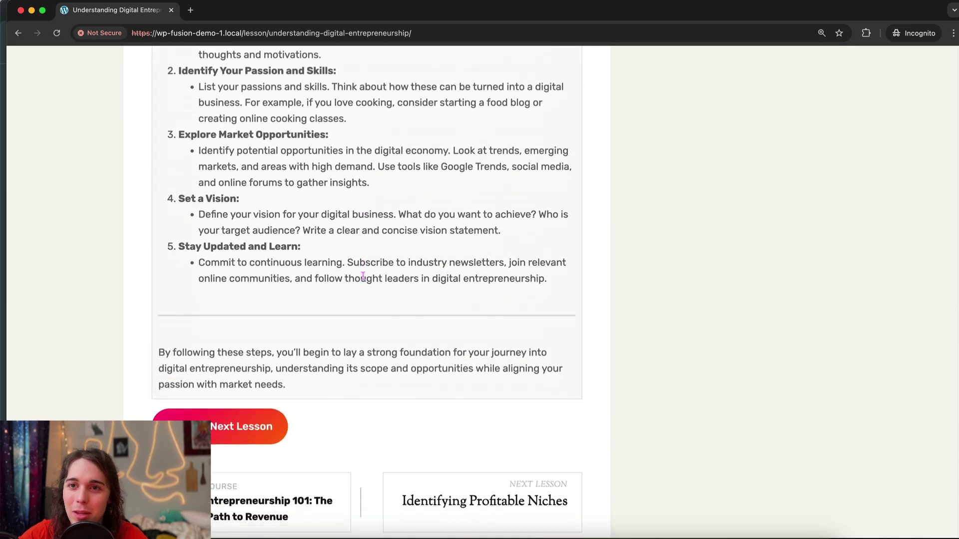
click(272, 228)
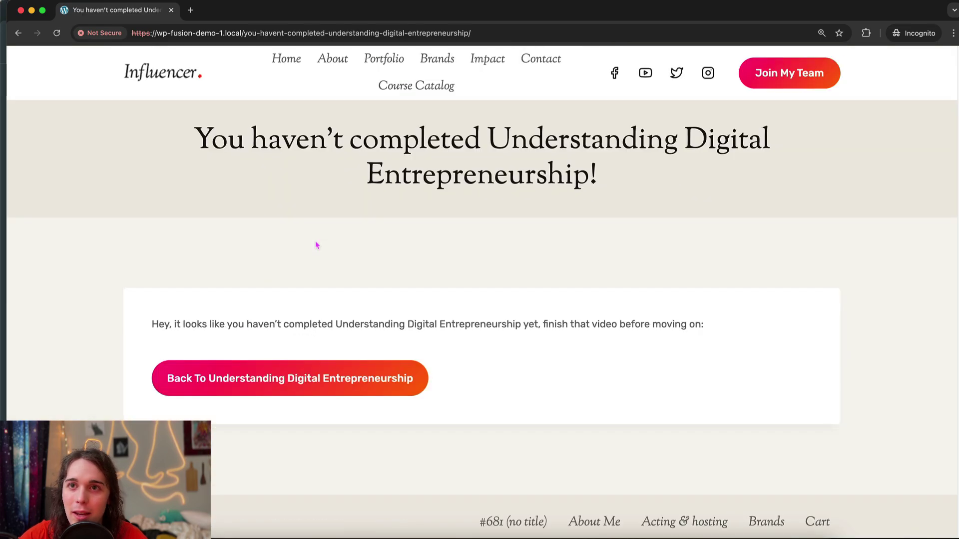
Highlight the not-completed heading and message text on the redirect page
scroll(334, 203, down, 2)
scroll(334, 203, up, 2)
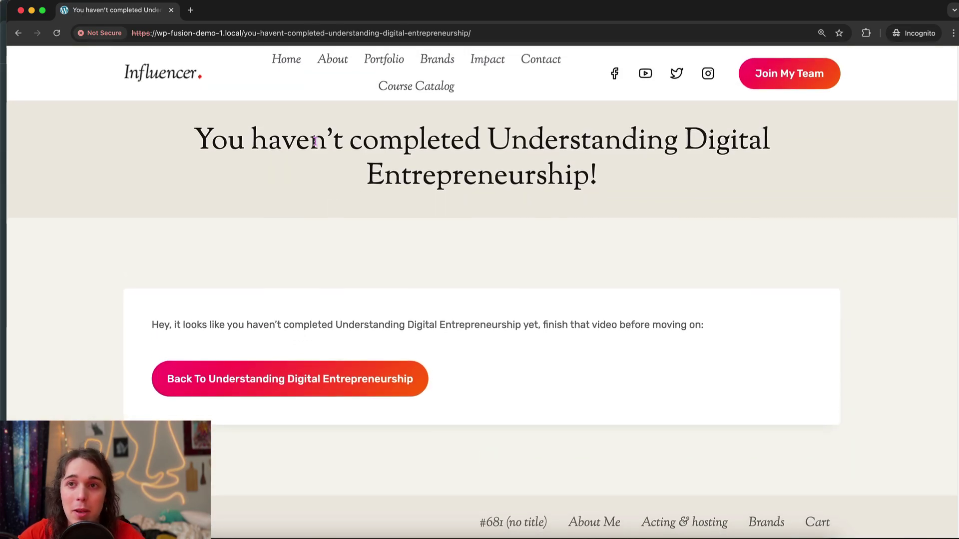
drag(310, 140, 429, 246)
click(429, 246)
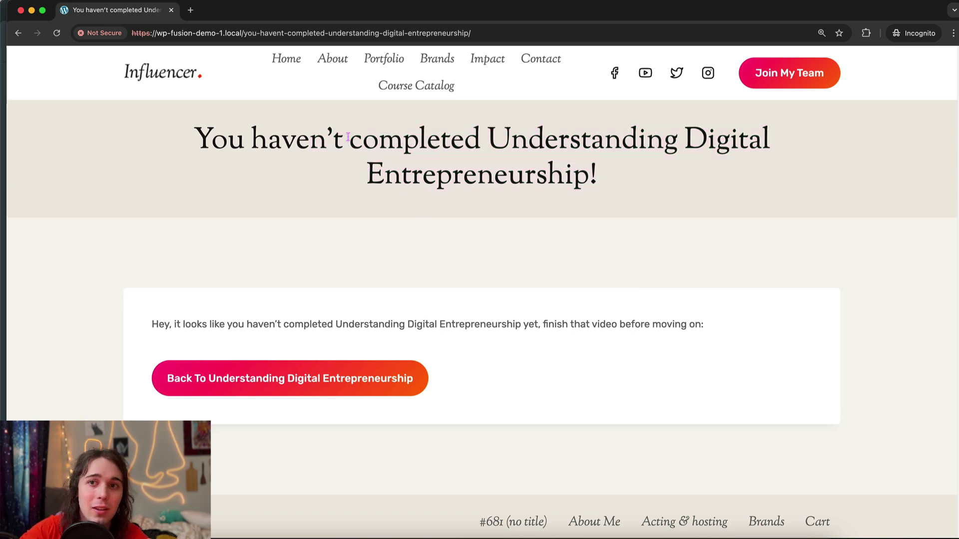
drag(348, 140, 372, 186)
click(372, 186)
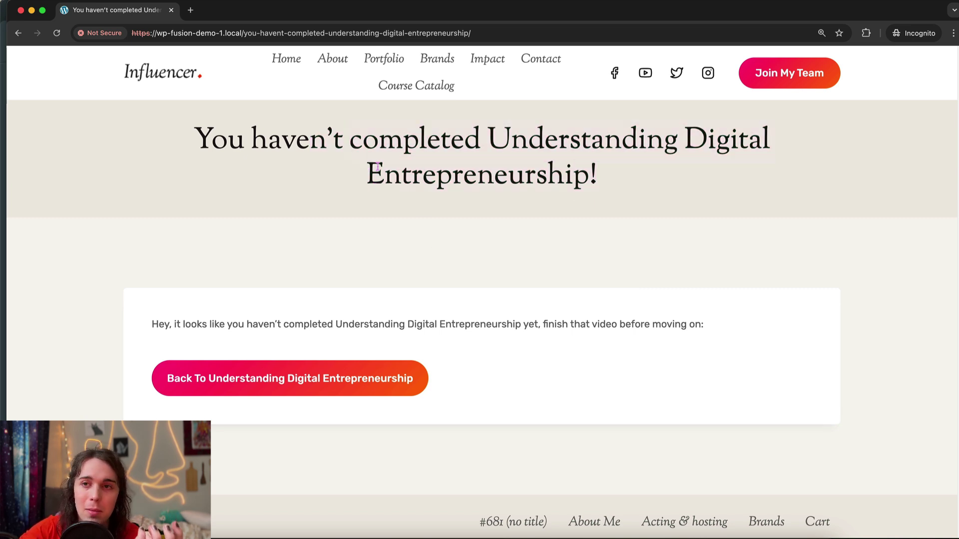
drag(305, 139, 460, 231)
click(464, 208)
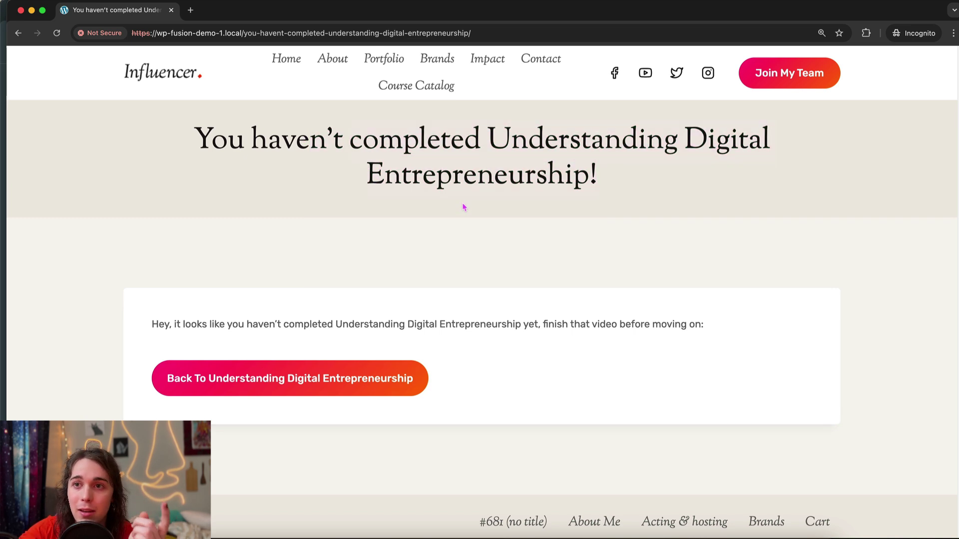
drag(253, 325, 417, 326)
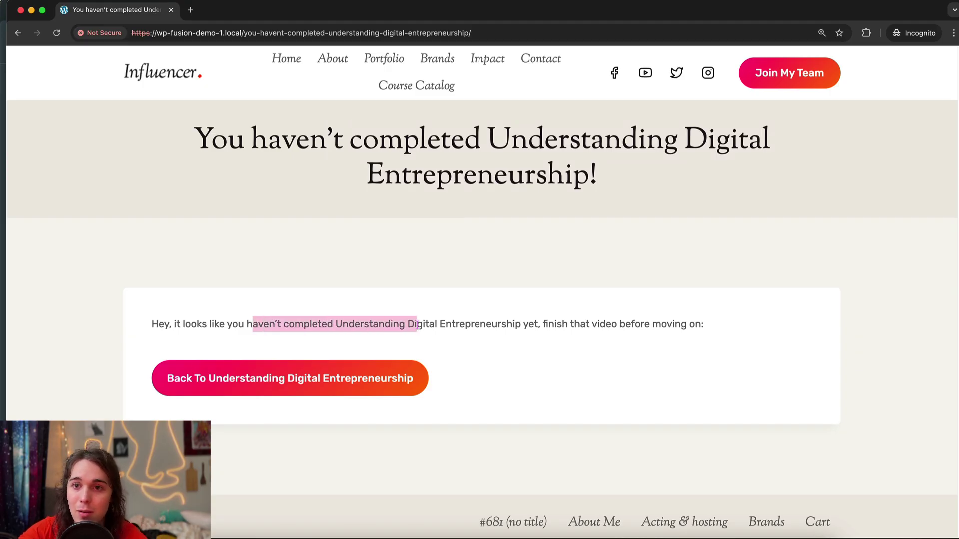
click(417, 325)
Retry Next Lesson from Understanding Digital Entrepreneurship, get redirected again, and return to the lesson video
click(325, 378)
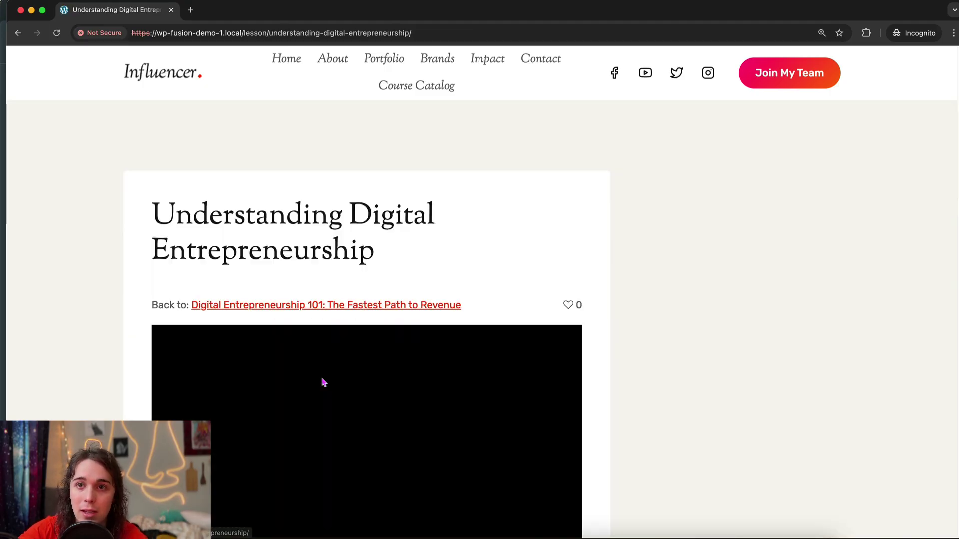
scroll(337, 278, down, 15)
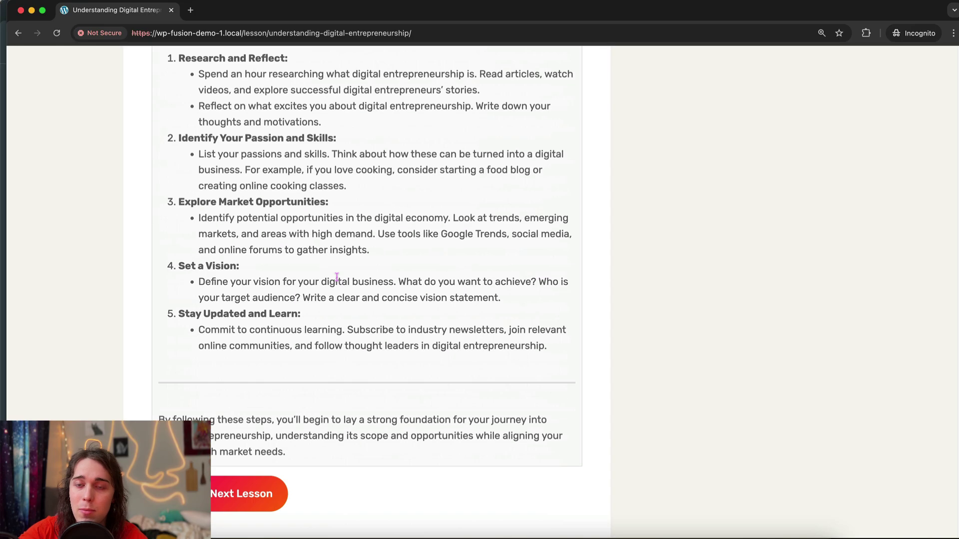
scroll(337, 277, down, 6)
click(263, 223)
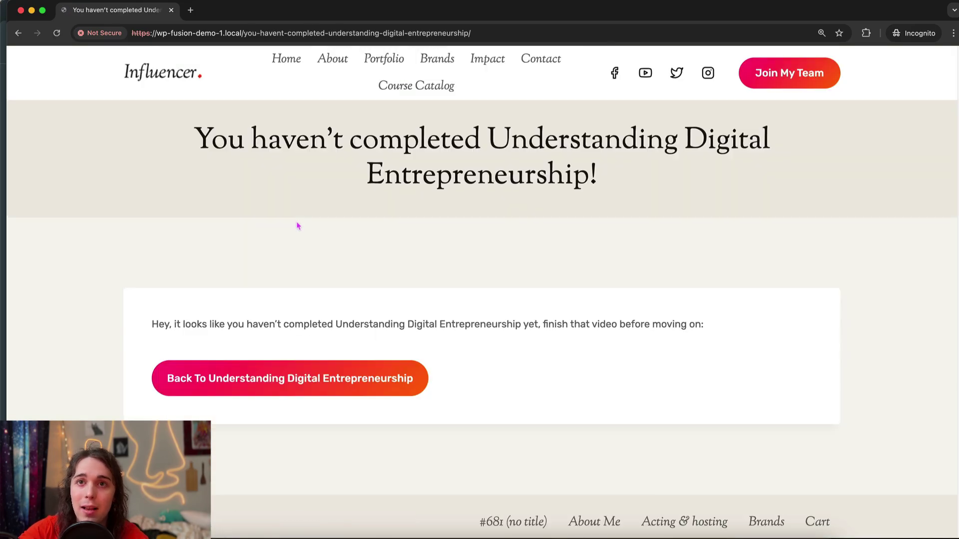
double_click(332, 218)
click(297, 372)
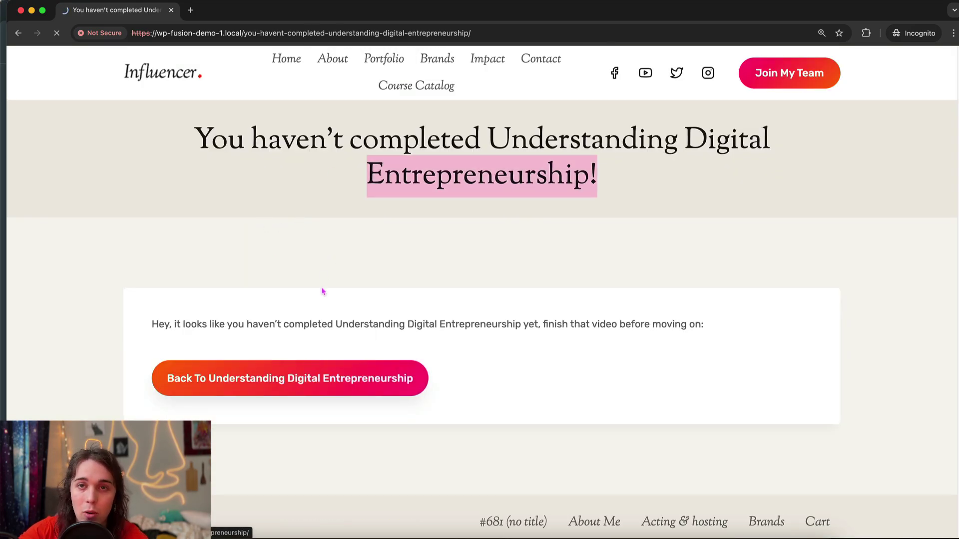
scroll(278, 315, down, 5)
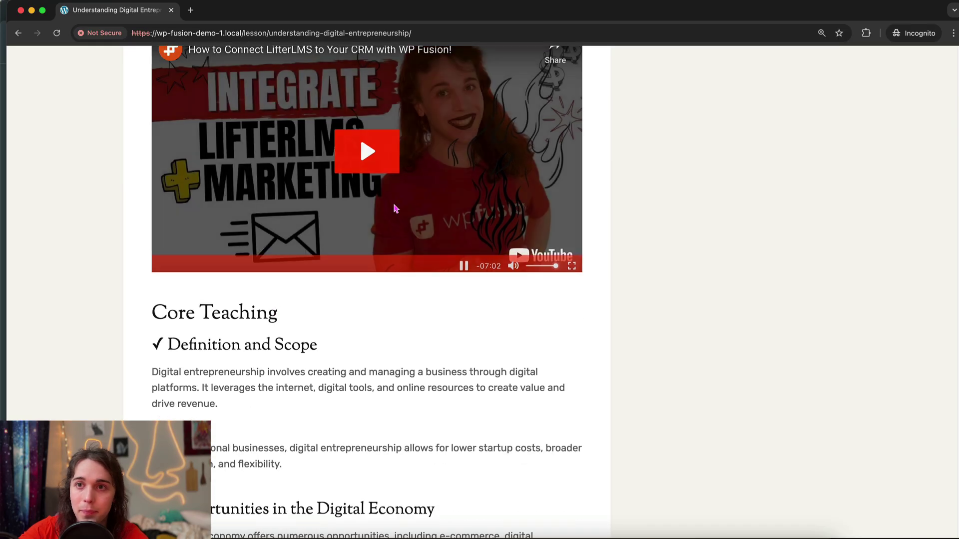
Mute the 07:02 lesson video and let it play until its end screen appears
scroll(494, 283, up, 2)
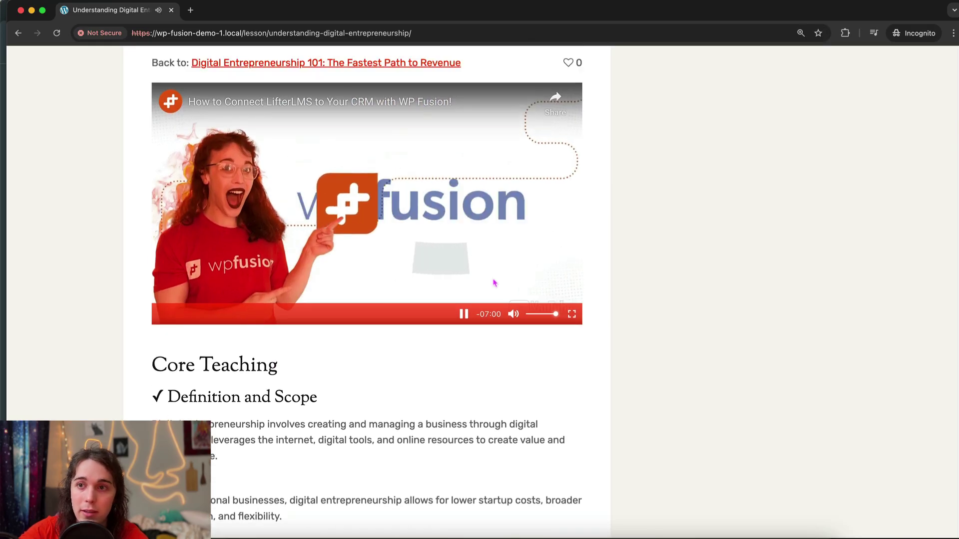
click(513, 313)
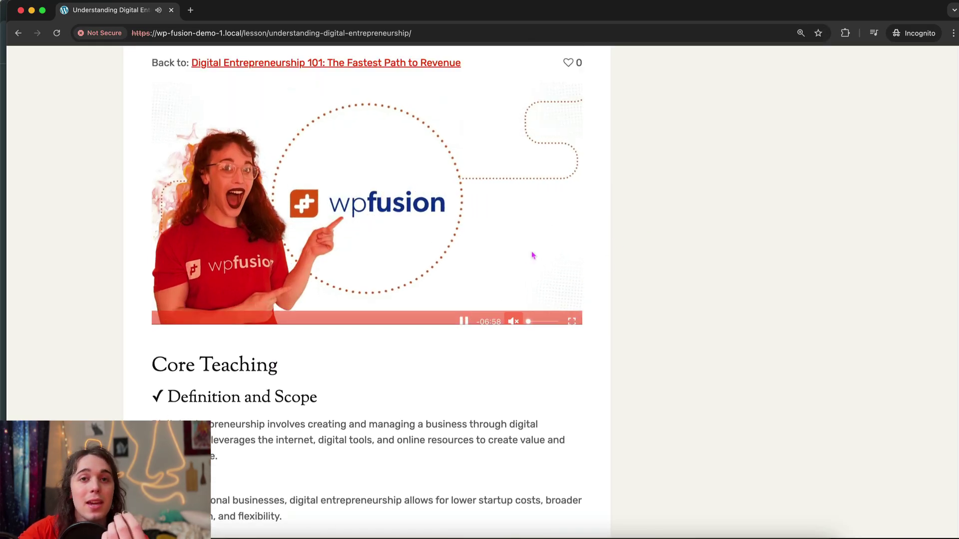
scroll(458, 229, down, 2)
scroll(460, 232, up, 3)
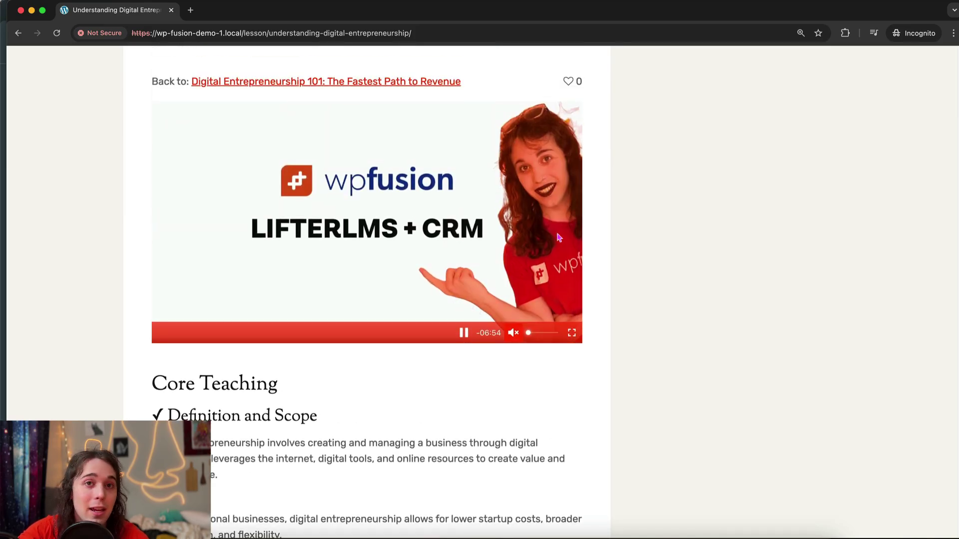
scroll(557, 244, down, 2)
scroll(555, 248, up, 3)
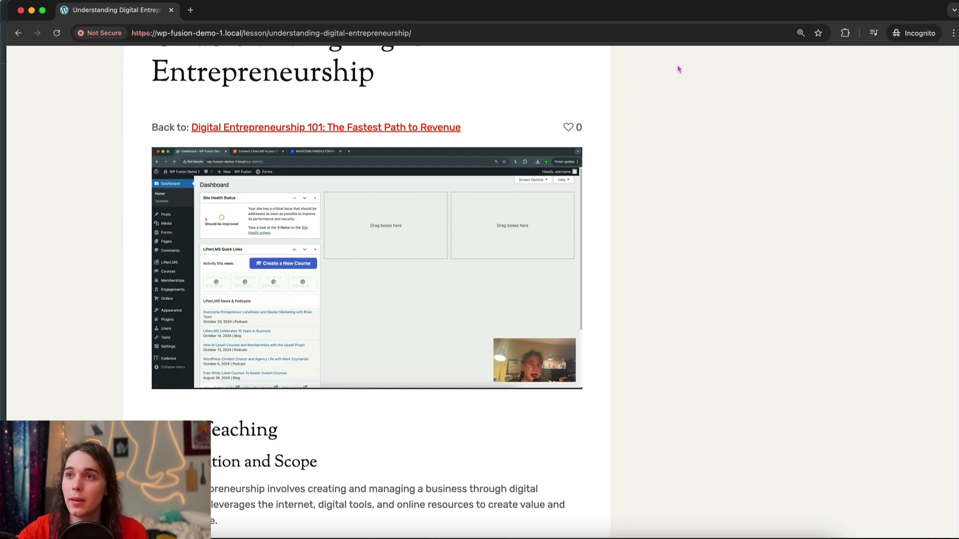
click(679, 1)
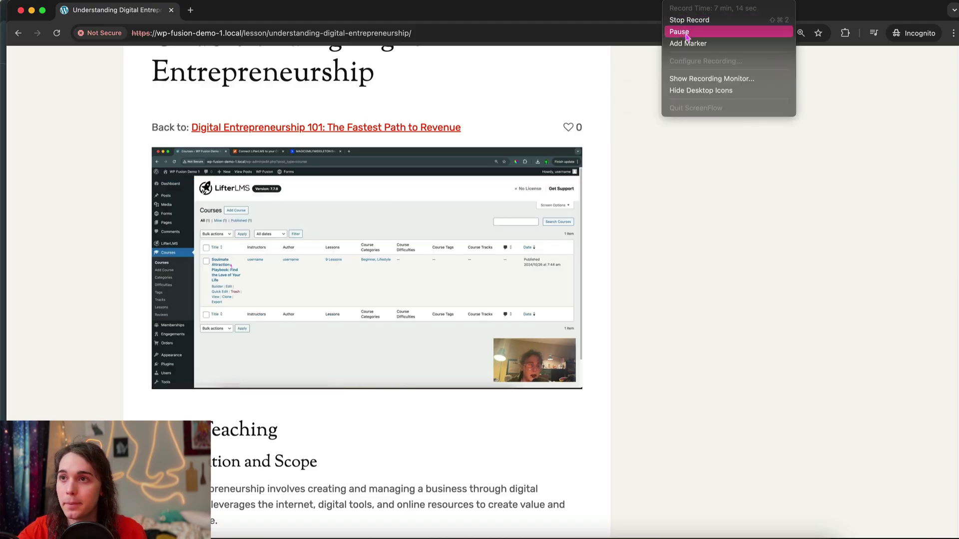
click(689, 33)
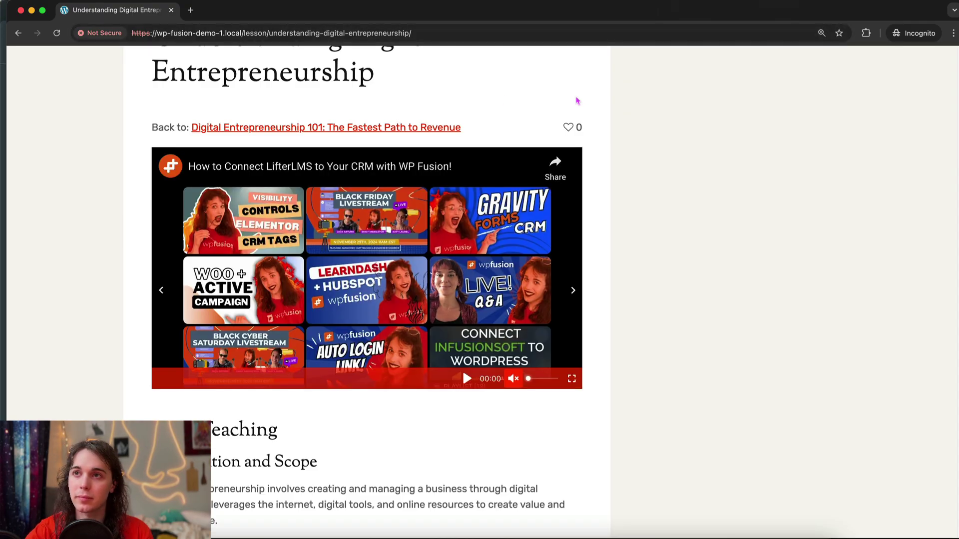
Advance the test user to the next lesson, Identifying Profitable Niches
scroll(623, 134, down, 1)
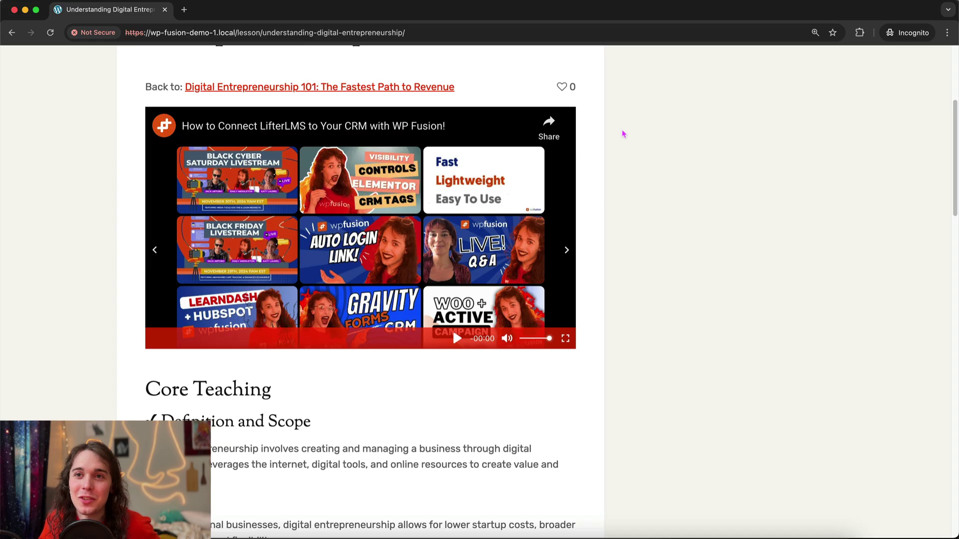
scroll(615, 160, down, 15)
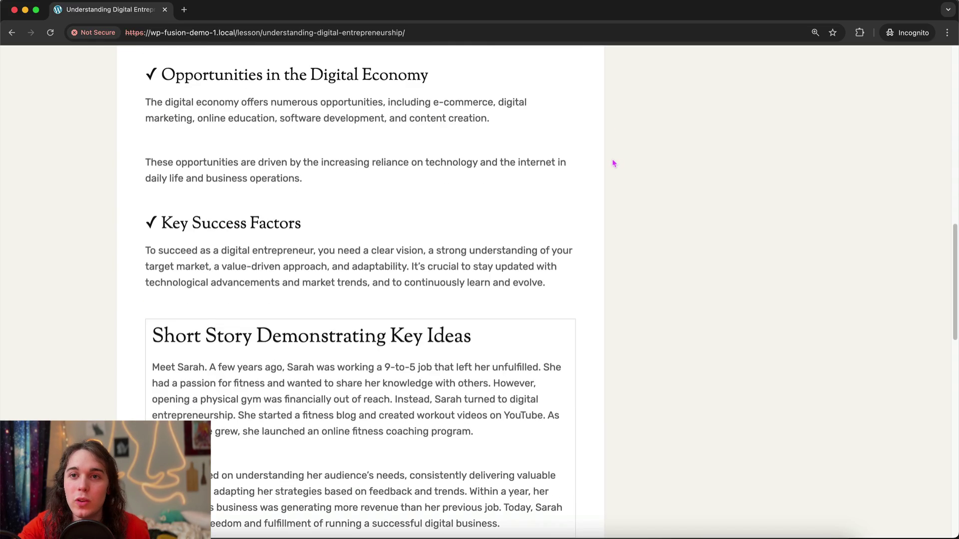
scroll(350, 462, down, 1)
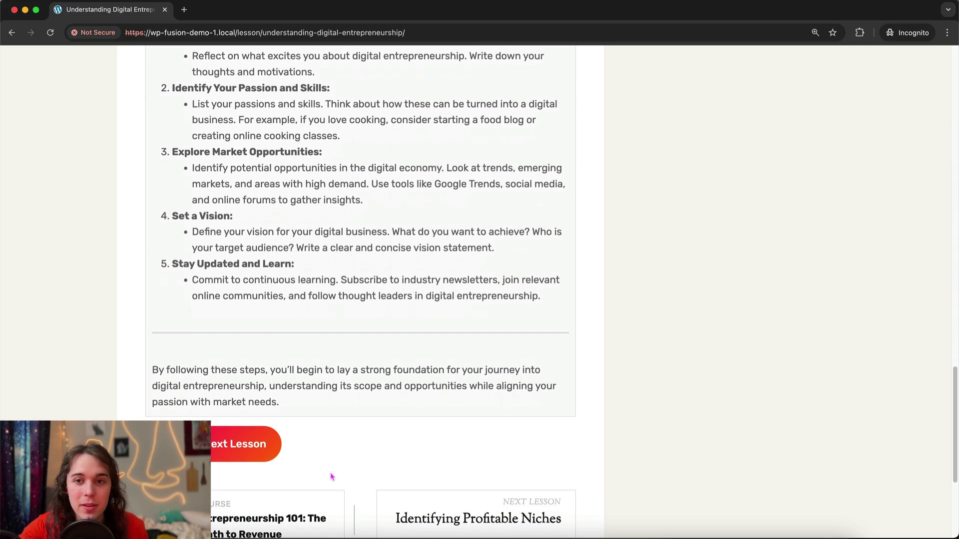
click(250, 445)
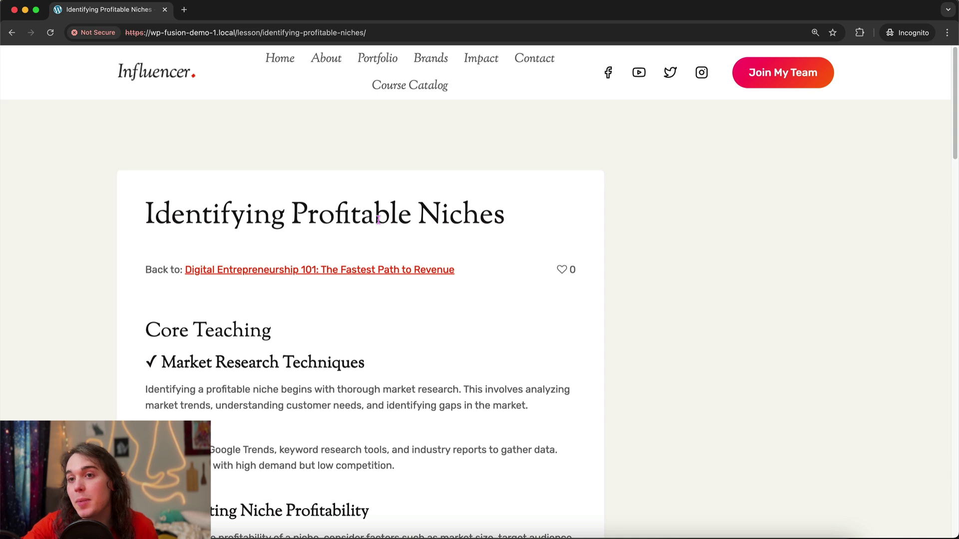
Confirm the lesson loads without a redirect, then bring the admin browser window forward
scroll(295, 209, down, 3)
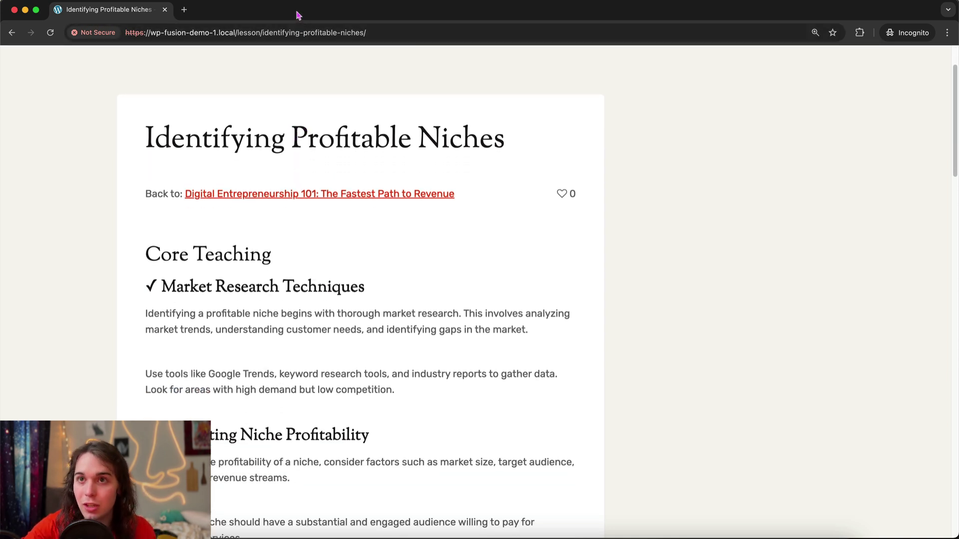
drag(298, 15, 299, 81)
click(120, 19)
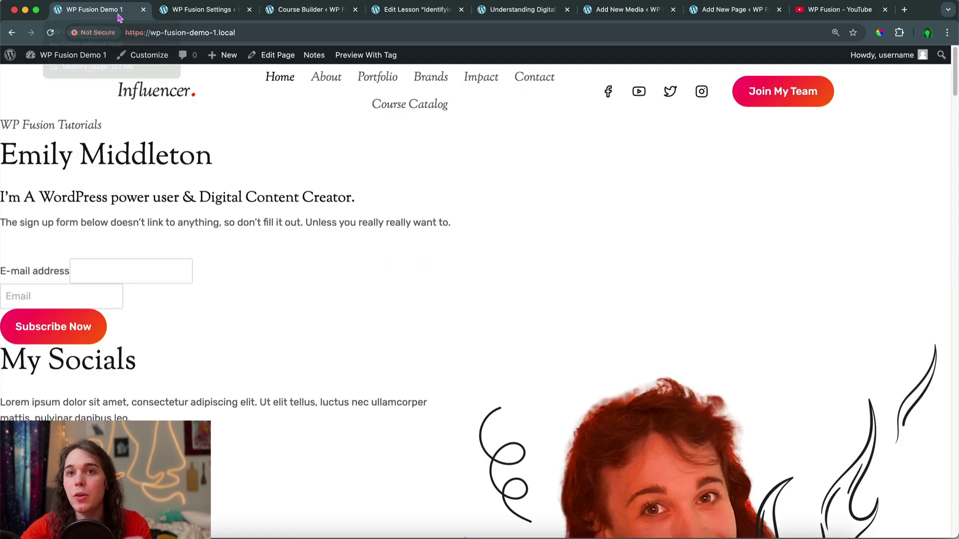
Go from the site homepage to the admin Dashboard, then to FluentCRM > Tags
click(70, 55)
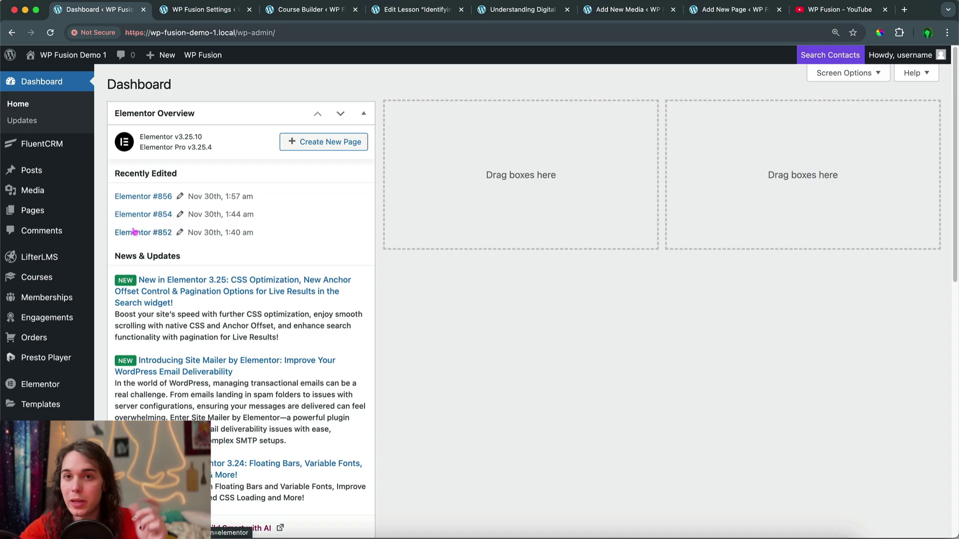
mouse_move(72, 359)
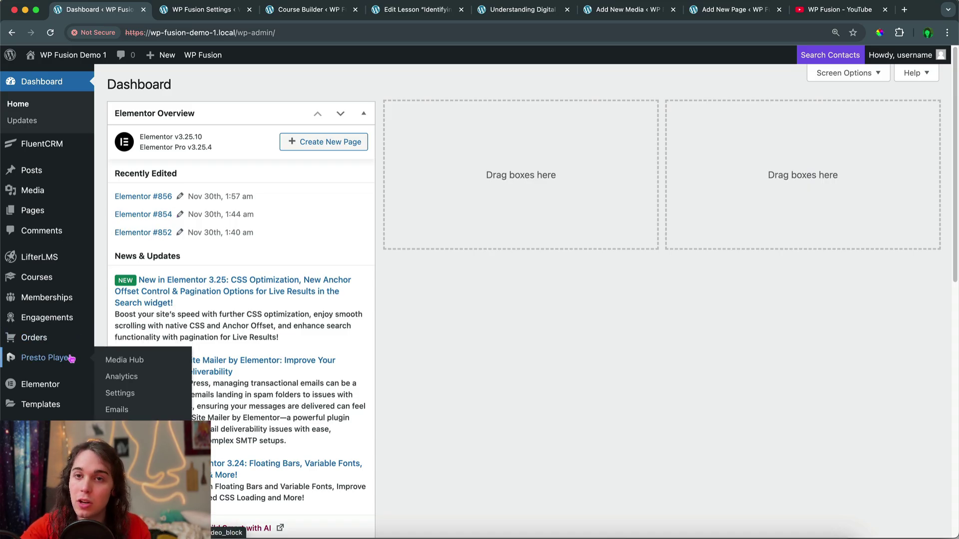
mouse_move(46, 150)
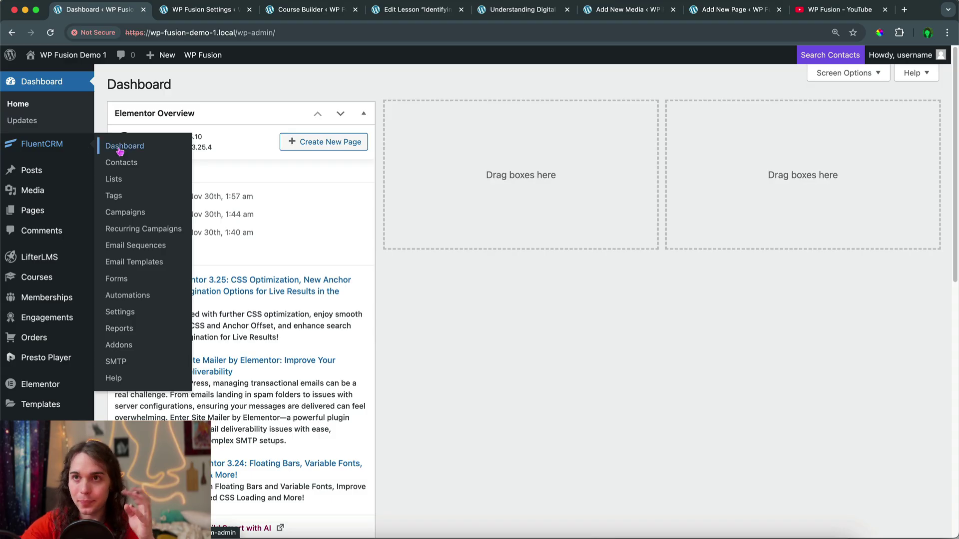
click(122, 197)
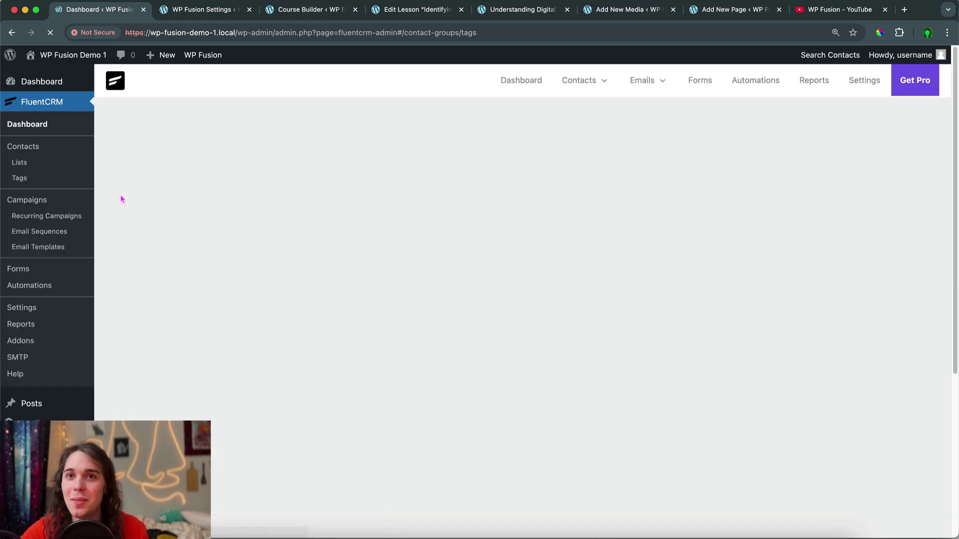